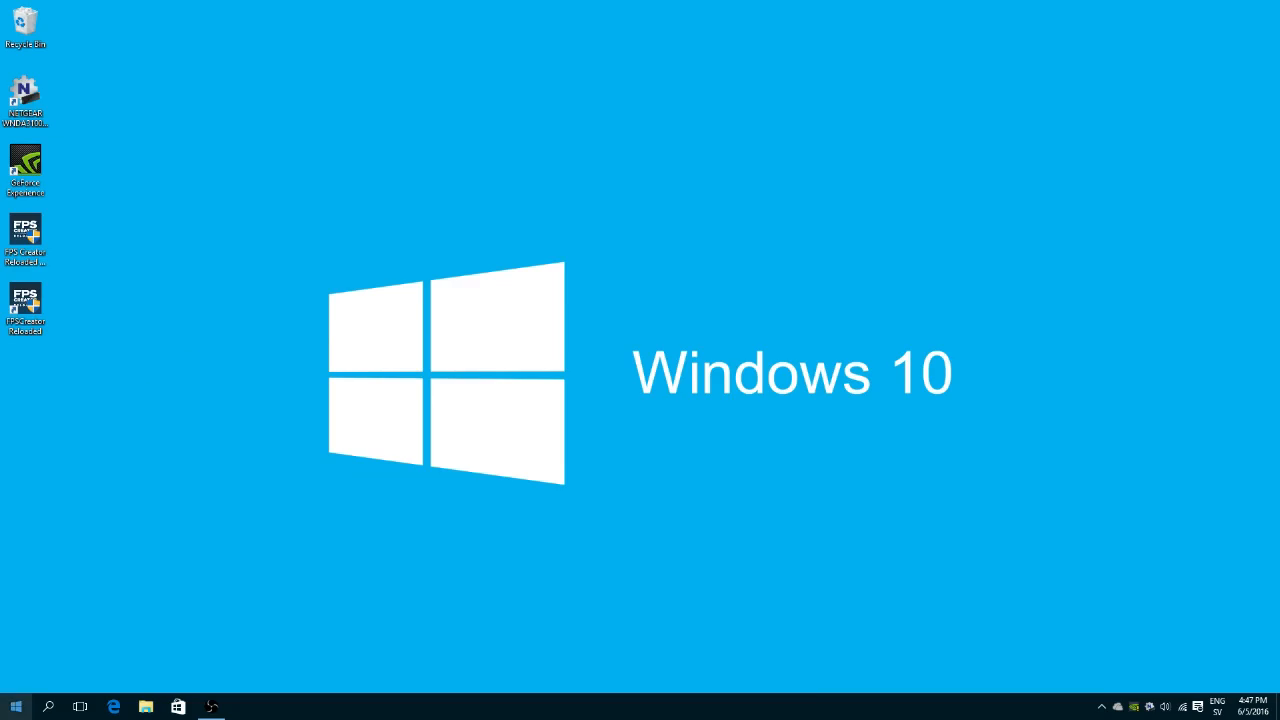
# Open Windows Settings and reposition its window on the desktop
pyautogui.click(16, 706)
pyautogui.scroll(-2, 652, 300)
pyautogui.scroll(2, 666, 447)
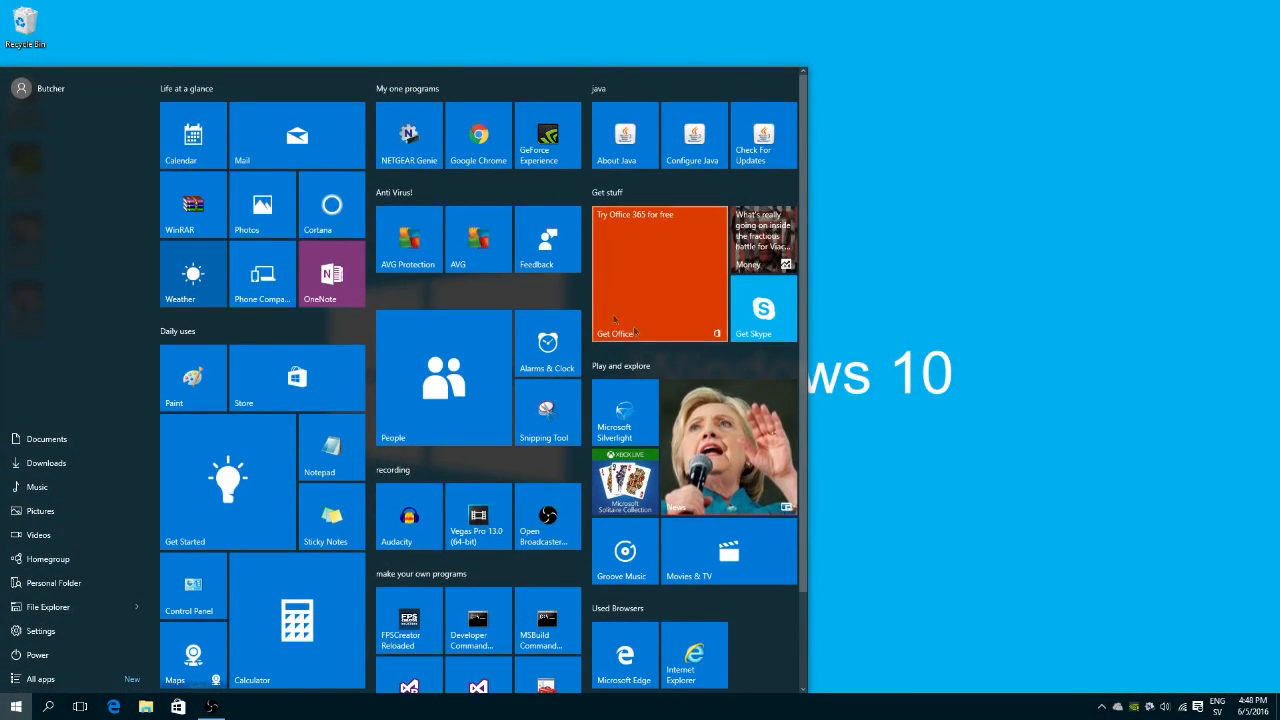
pyautogui.scroll(-2, 637, 429)
pyautogui.scroll(2, 637, 429)
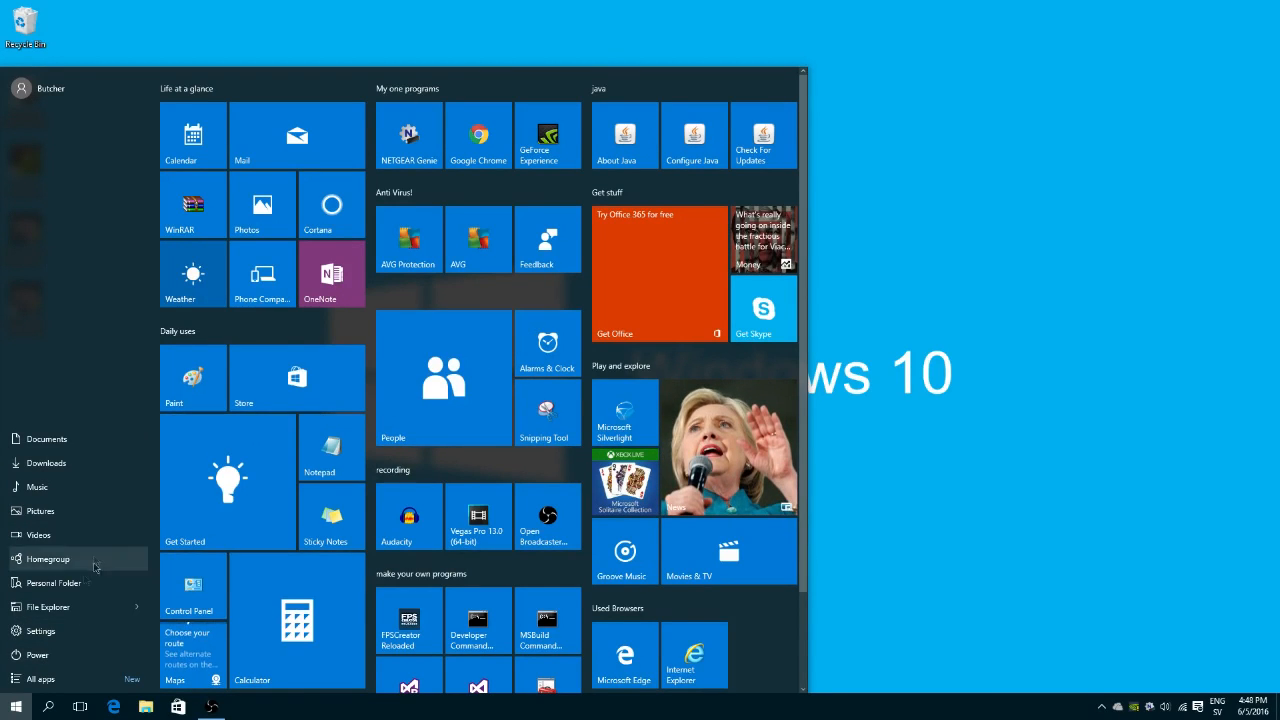
pyautogui.click(46, 631)
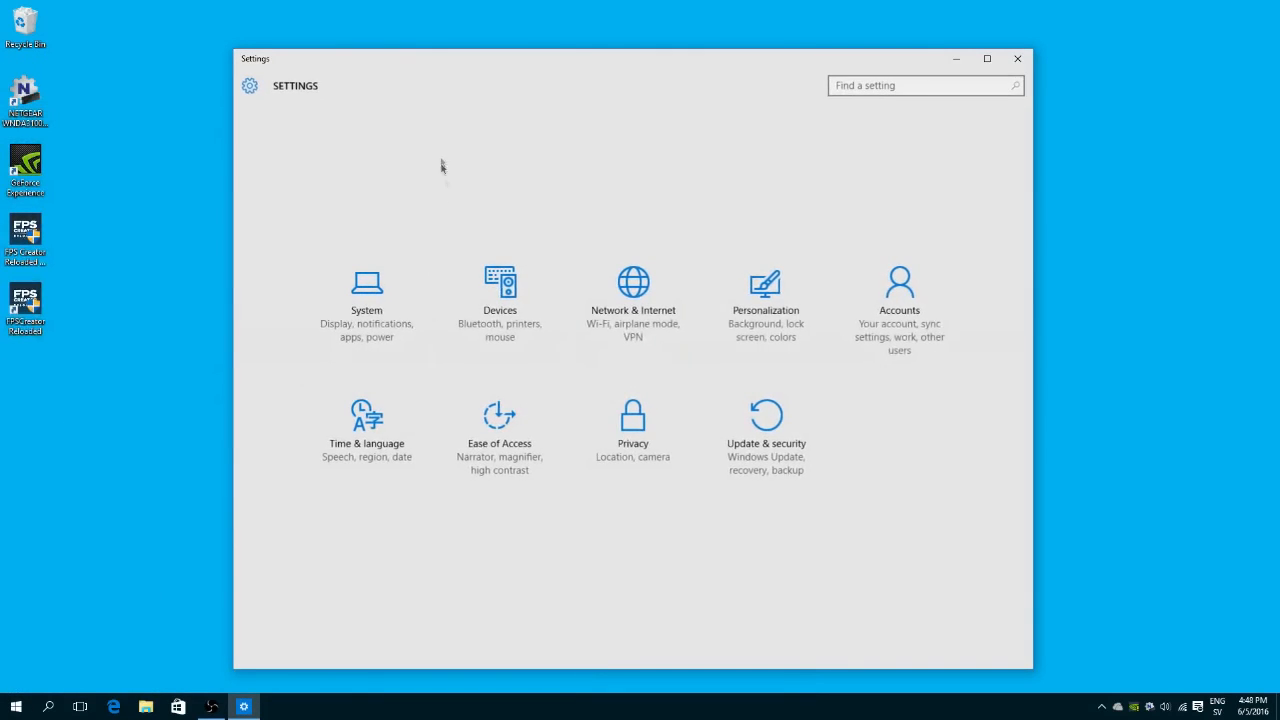
pyautogui.moveTo(449, 57); pyautogui.dragTo(464, 33)
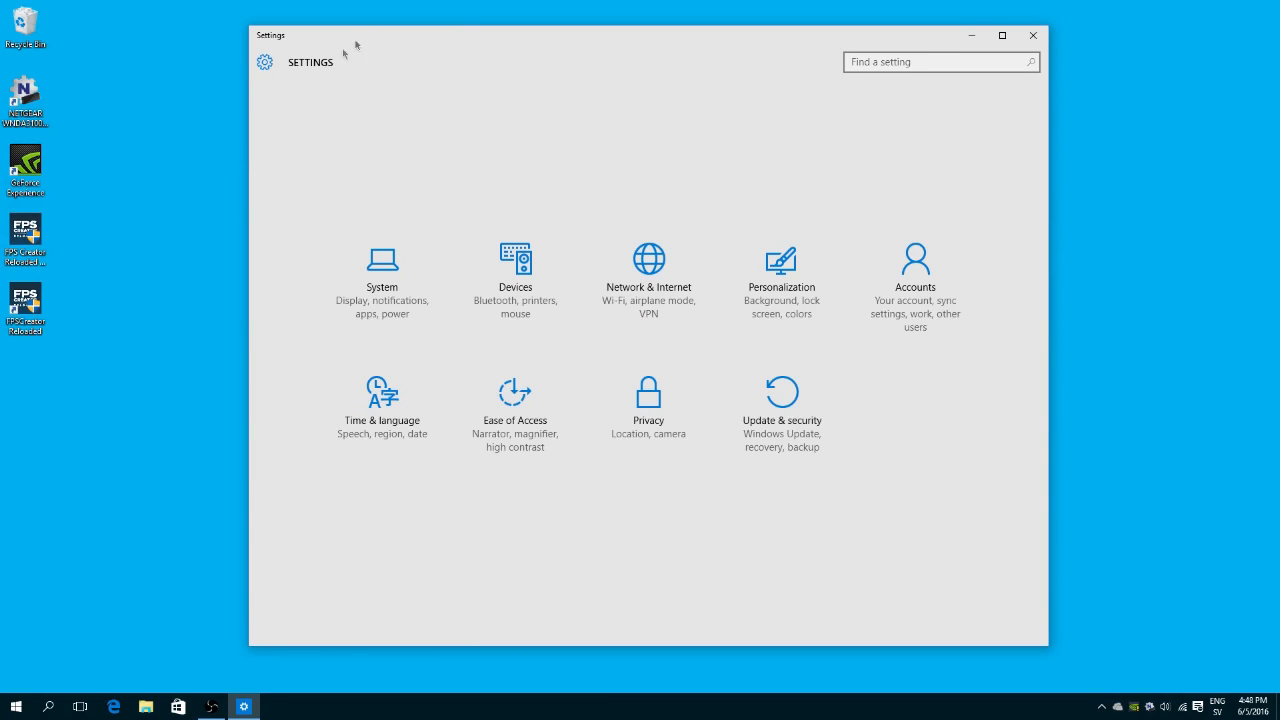
pyautogui.moveTo(326, 50); pyautogui.dragTo(279, 60)
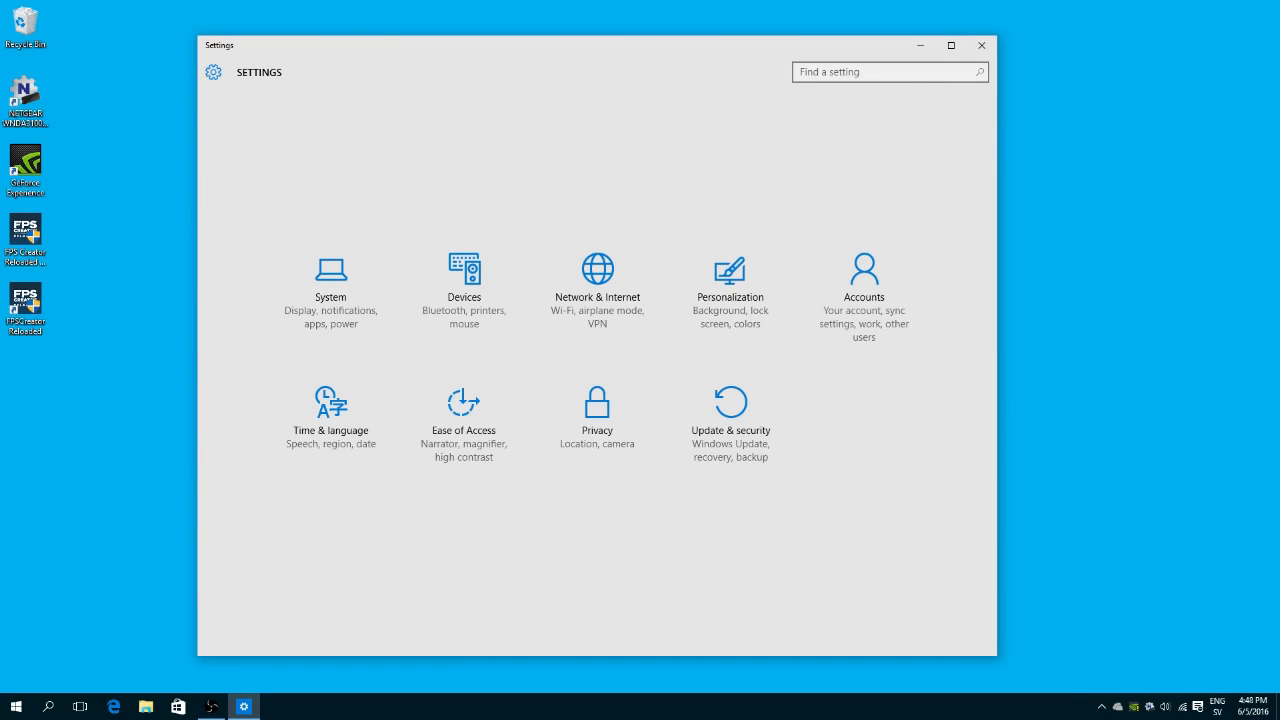
pyautogui.moveTo(381, 44)
pyautogui.mouseDown()
pyautogui.moveTo(410, 38)
pyautogui.moveTo(395, 39)
pyautogui.mouseUp()
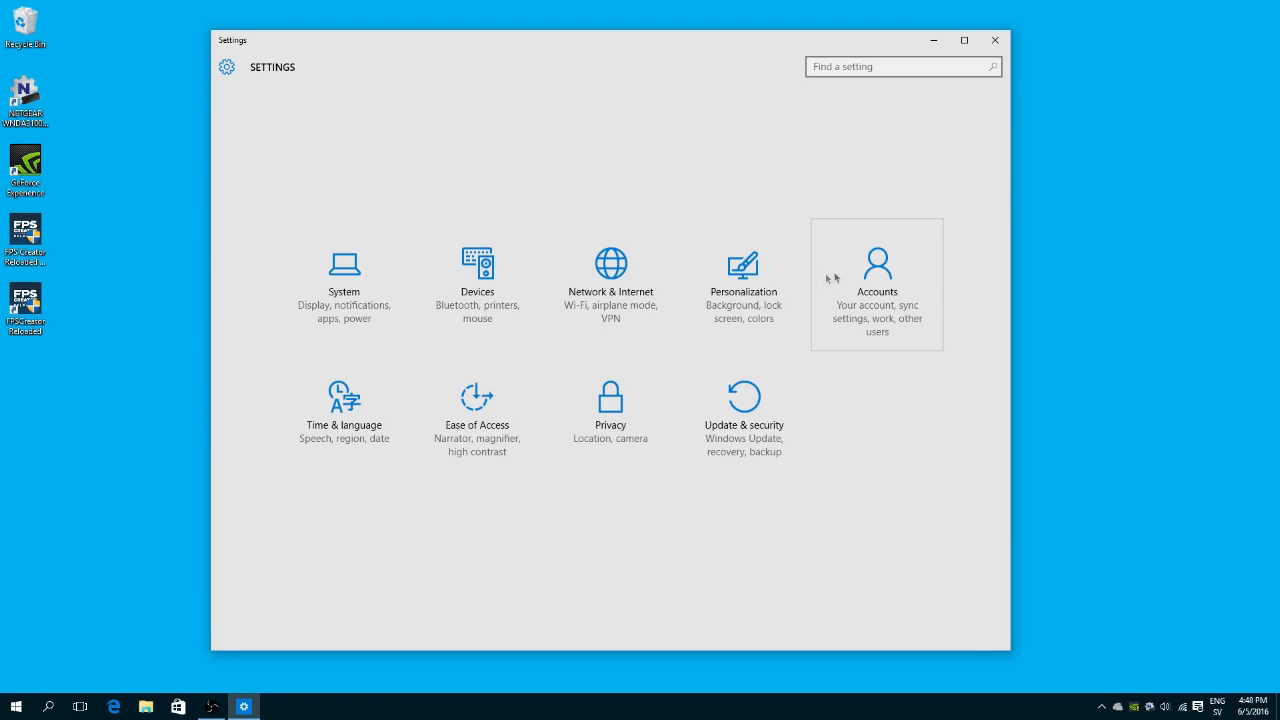
# Look through the System settings pages Apps & features, Power & sleep, Tablet mode, Multitasking, Default apps, Offline maps and About
pyautogui.click(360, 299)
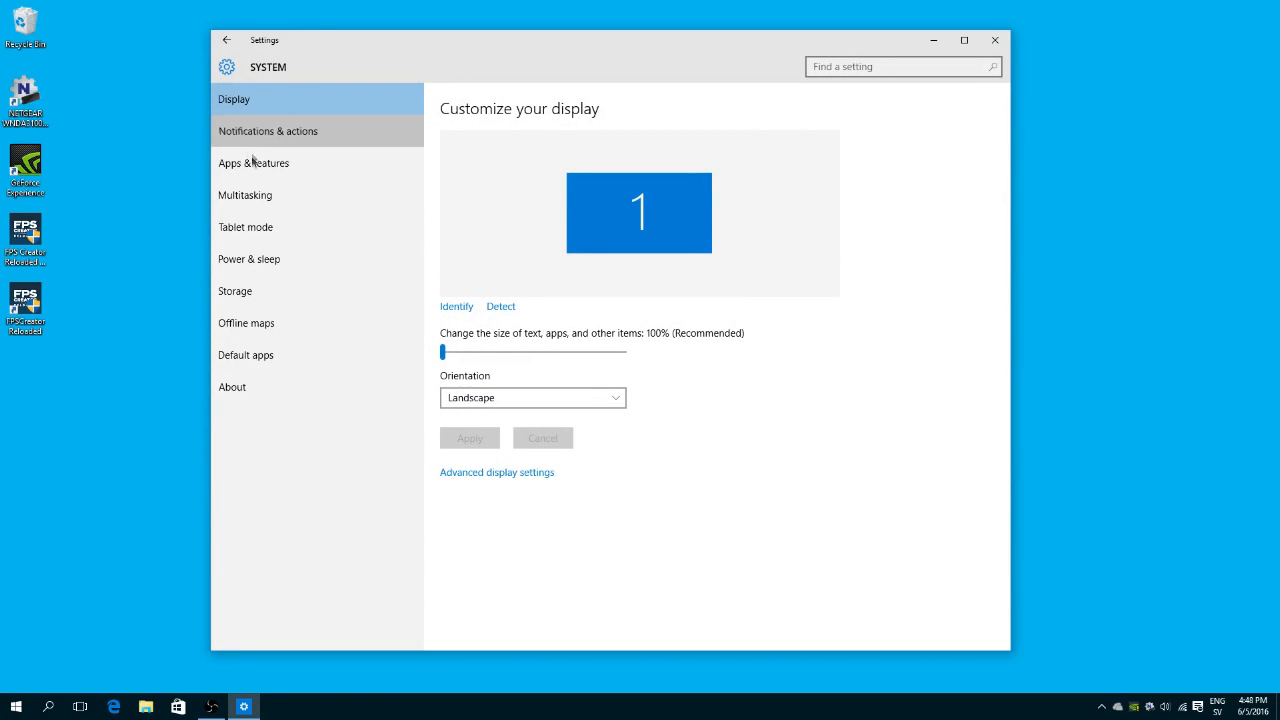
pyautogui.click(254, 164)
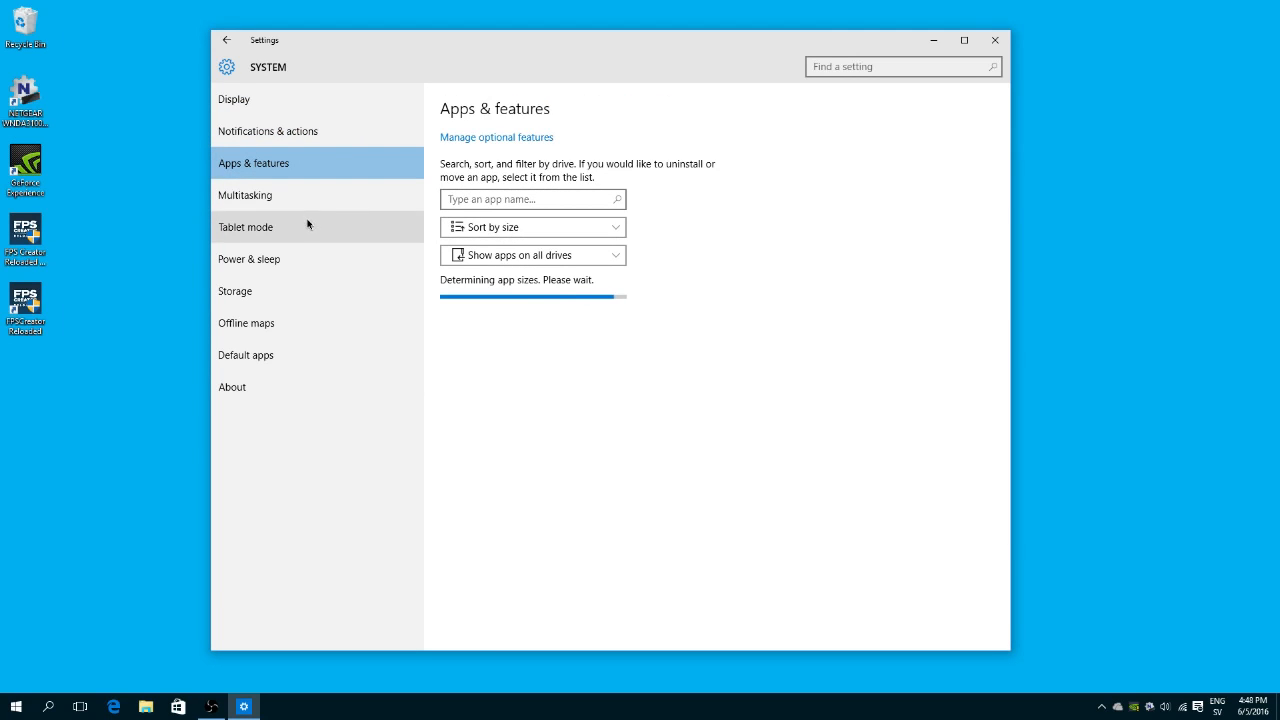
pyautogui.click(330, 258)
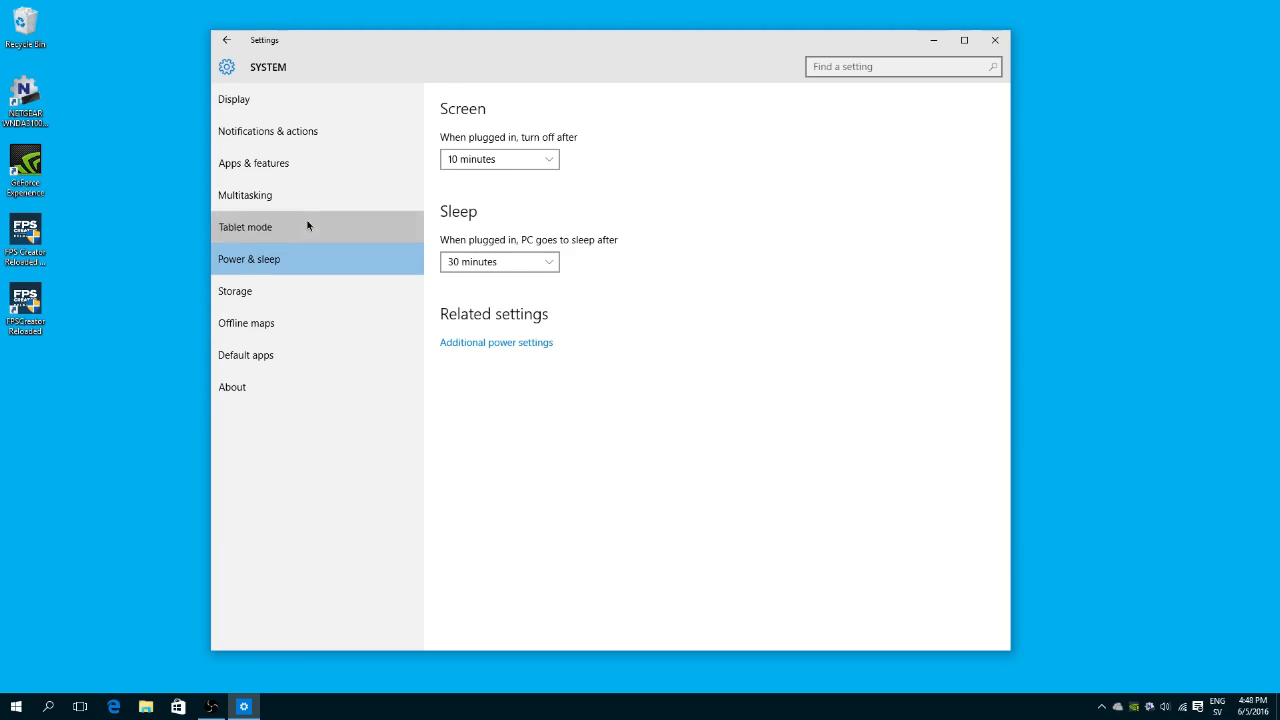
pyautogui.click(308, 226)
pyautogui.click(308, 195)
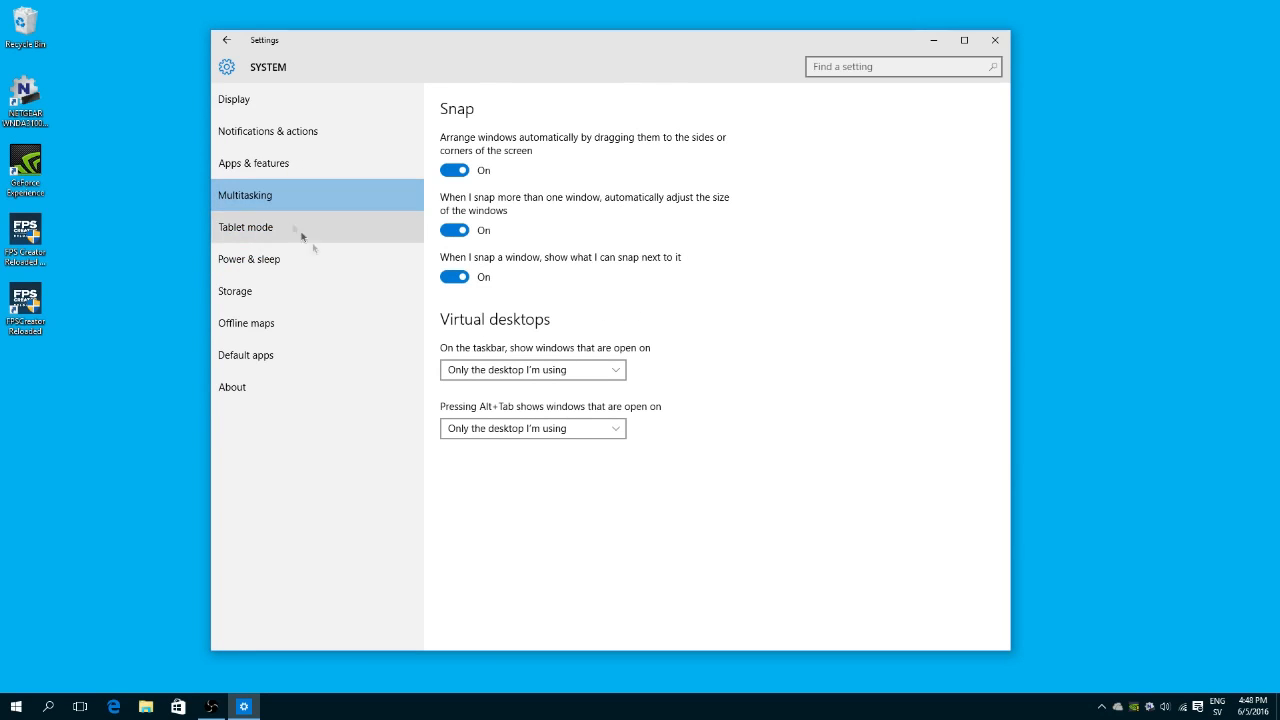
pyautogui.click(255, 355)
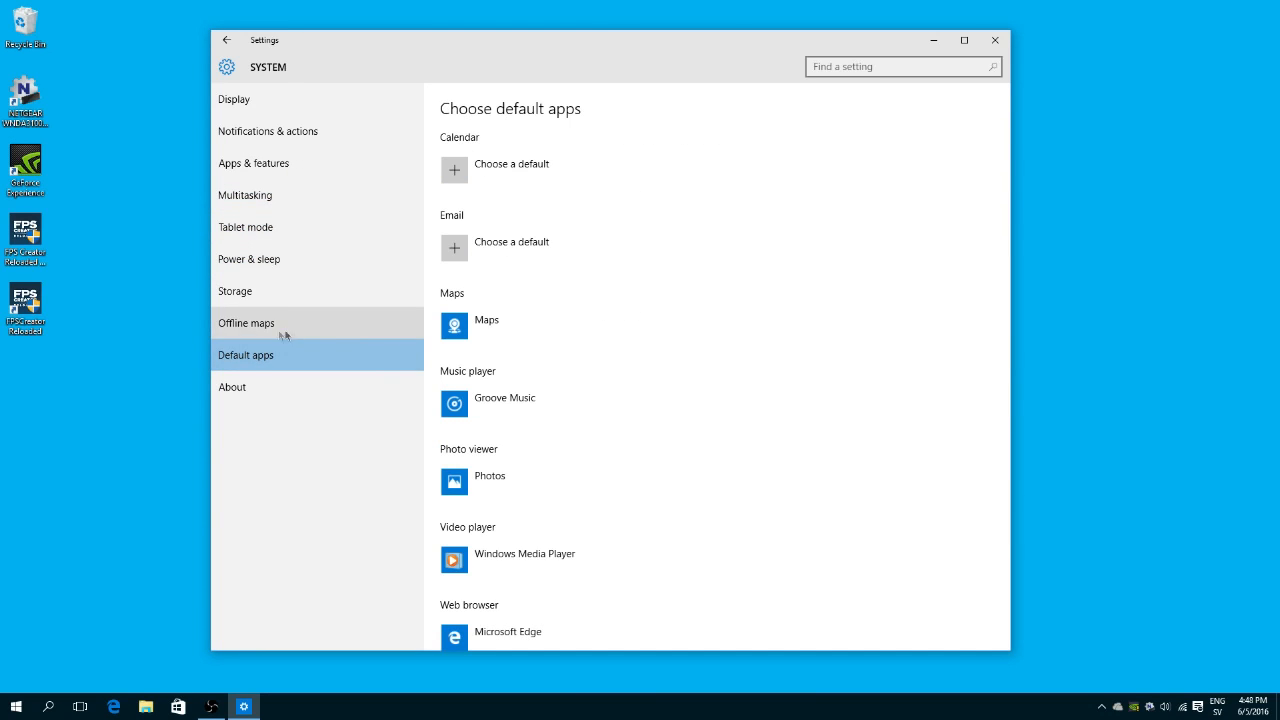
pyautogui.click(289, 332)
pyautogui.click(253, 382)
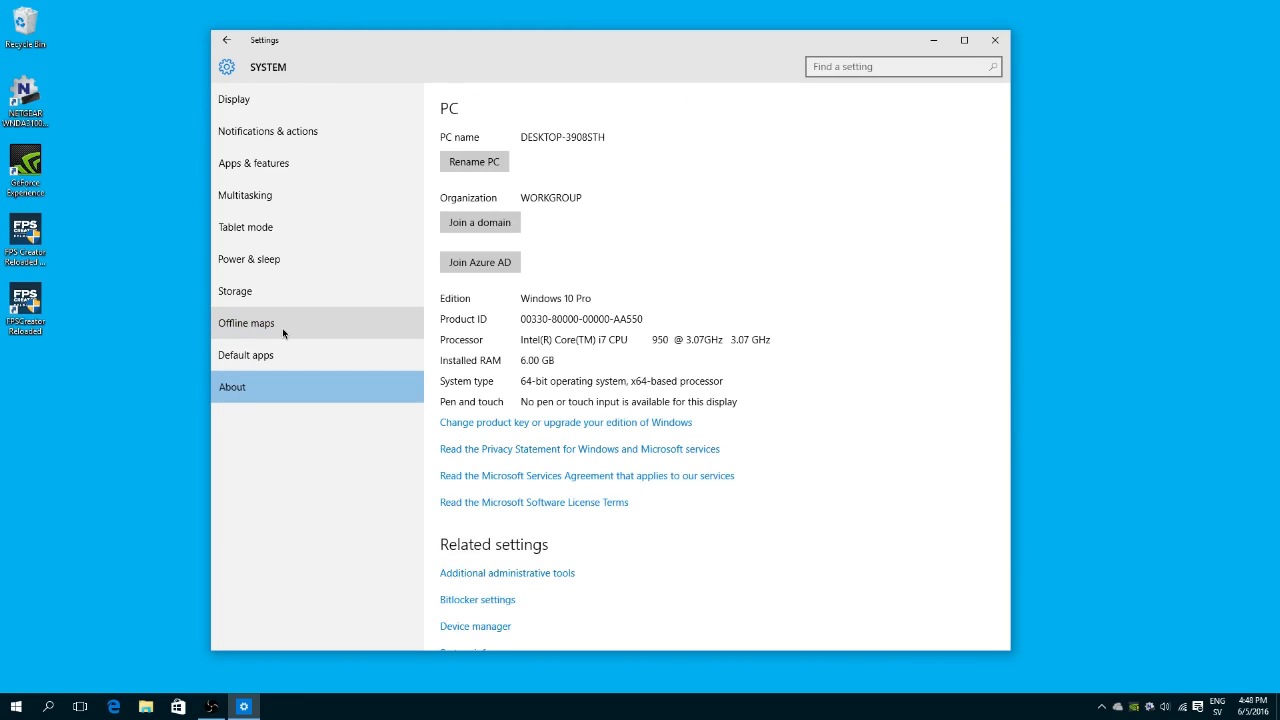
# Examine the Storage settings and the default save location choices for new documents, music, pictures and videos
pyautogui.click(248, 300)
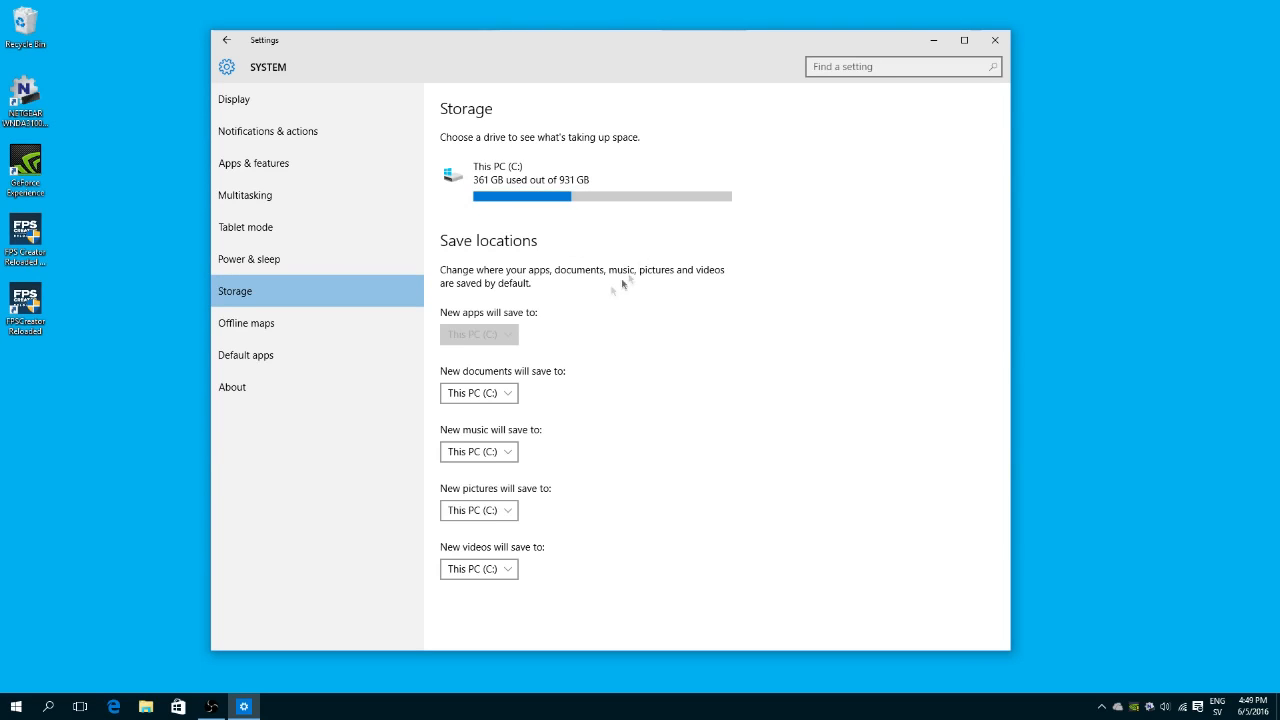
pyautogui.click(484, 394)
pyautogui.click(484, 394)
pyautogui.click(487, 449)
pyautogui.click(489, 512)
pyautogui.click(492, 512)
pyautogui.click(476, 572)
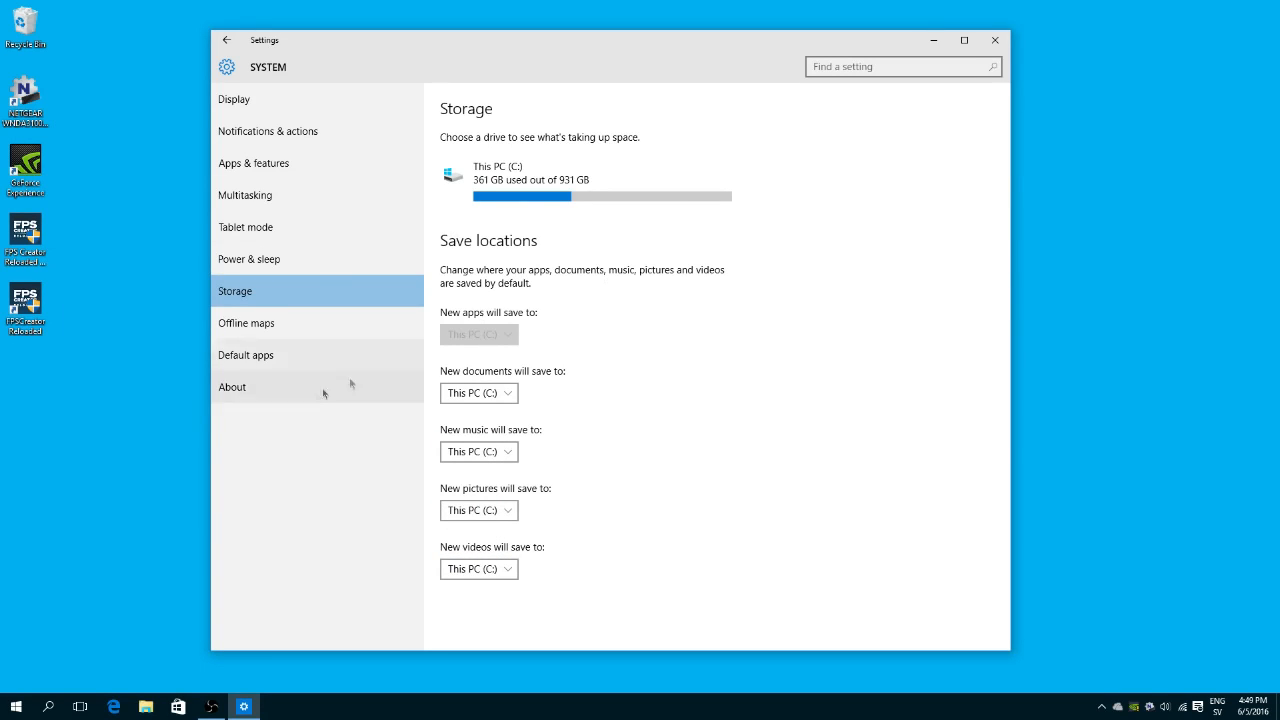
# Look at the Offline maps settings and bring up the Display settings, also by way of the desktop
pyautogui.click(266, 335)
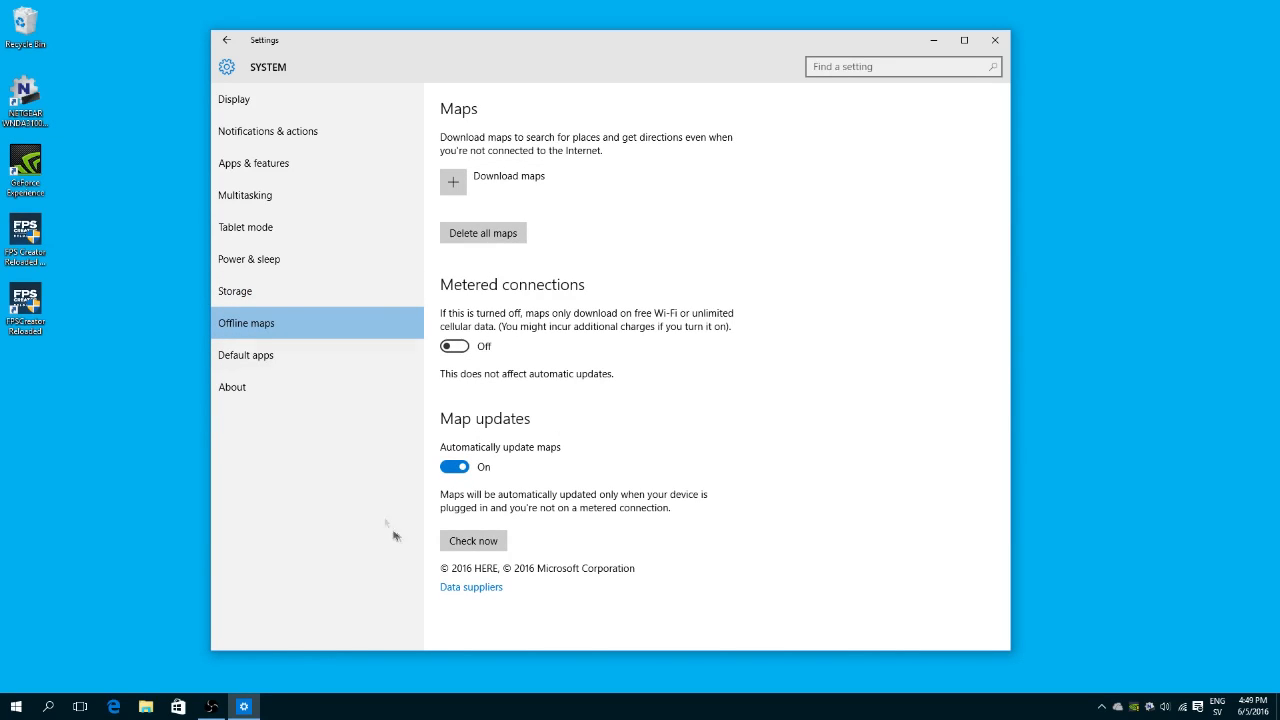
pyautogui.click(329, 266)
pyautogui.click(295, 112)
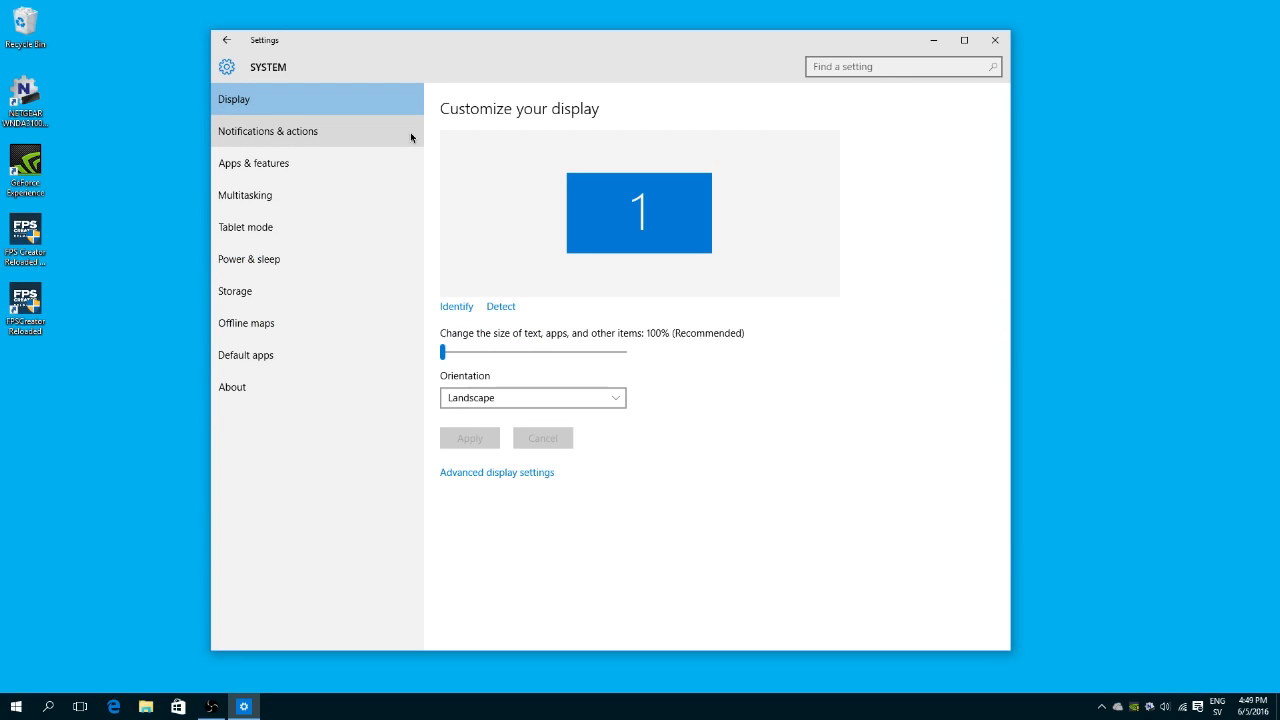
pyautogui.rightClick(166, 342)
pyautogui.click(187, 490)
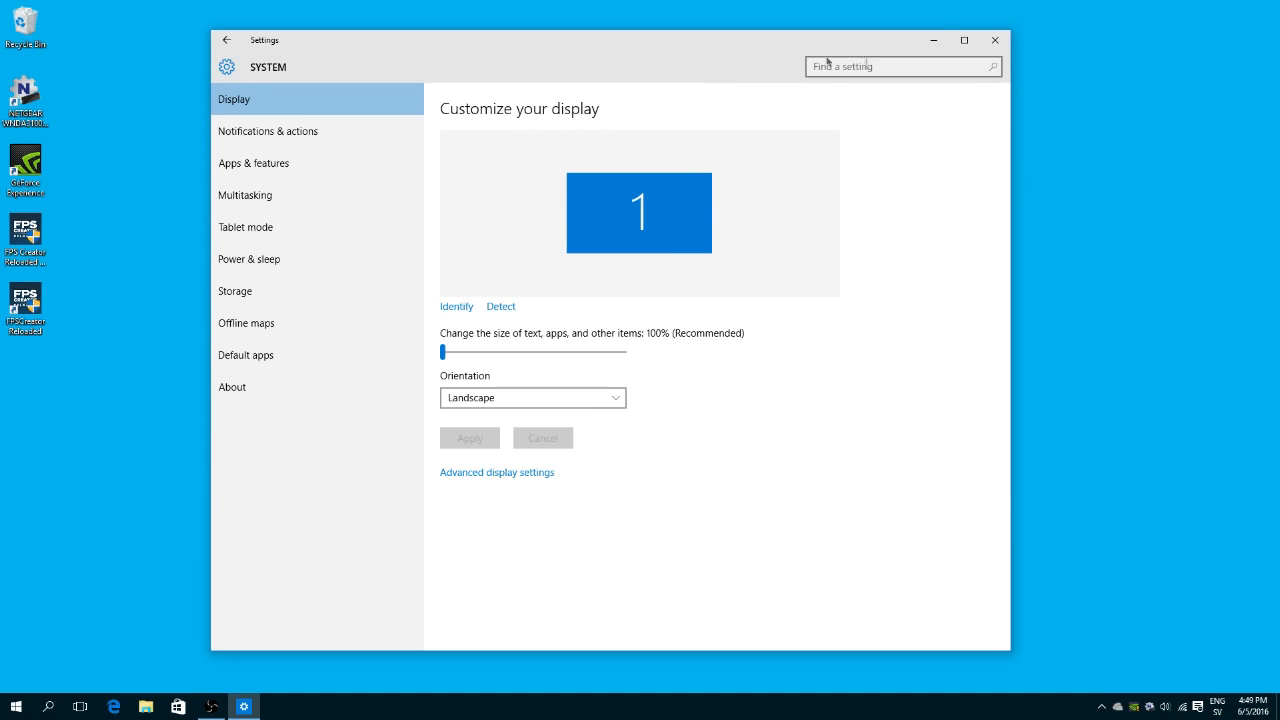
# Open the advanced display settings from the Display page and view their related settings
pyautogui.moveTo(524, 31)
pyautogui.mouseDown()
pyautogui.moveTo(597, 117)
pyautogui.moveTo(563, 8)
pyautogui.moveTo(526, 11)
pyautogui.moveTo(540, 22)
pyautogui.mouseUp()
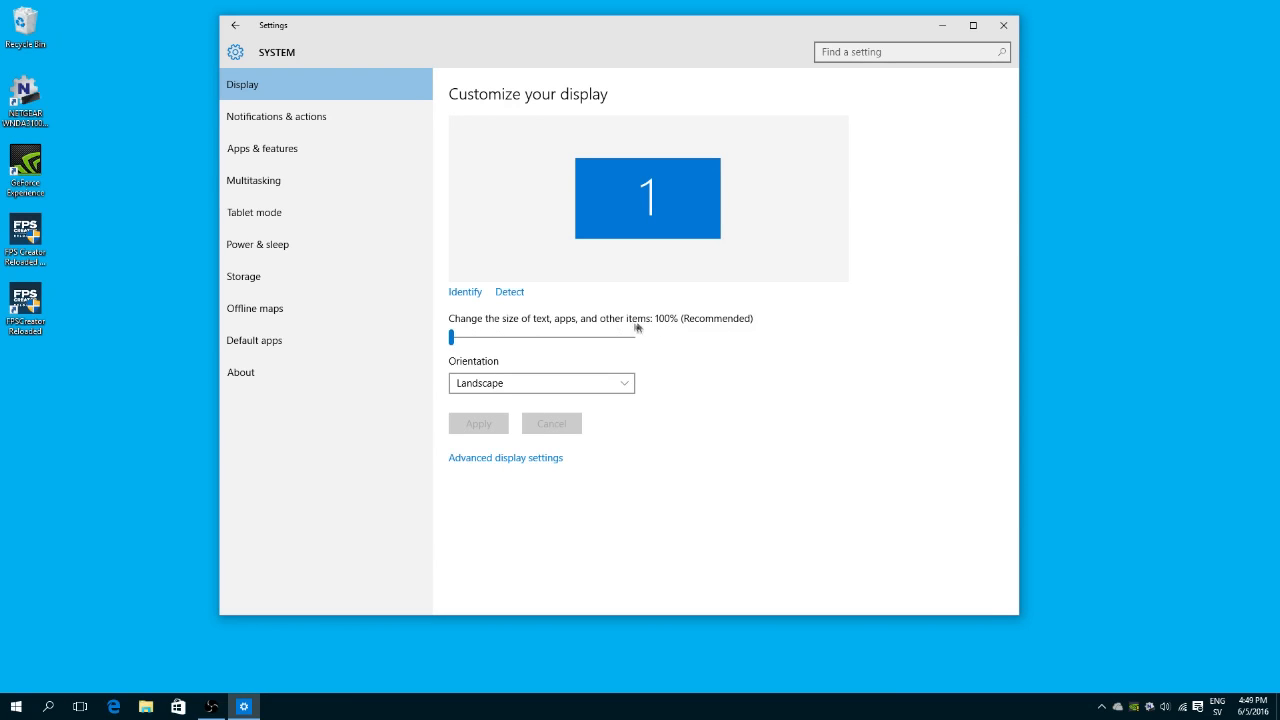
pyautogui.moveTo(492, 341); pyautogui.dragTo(449, 344)
pyautogui.click(530, 460)
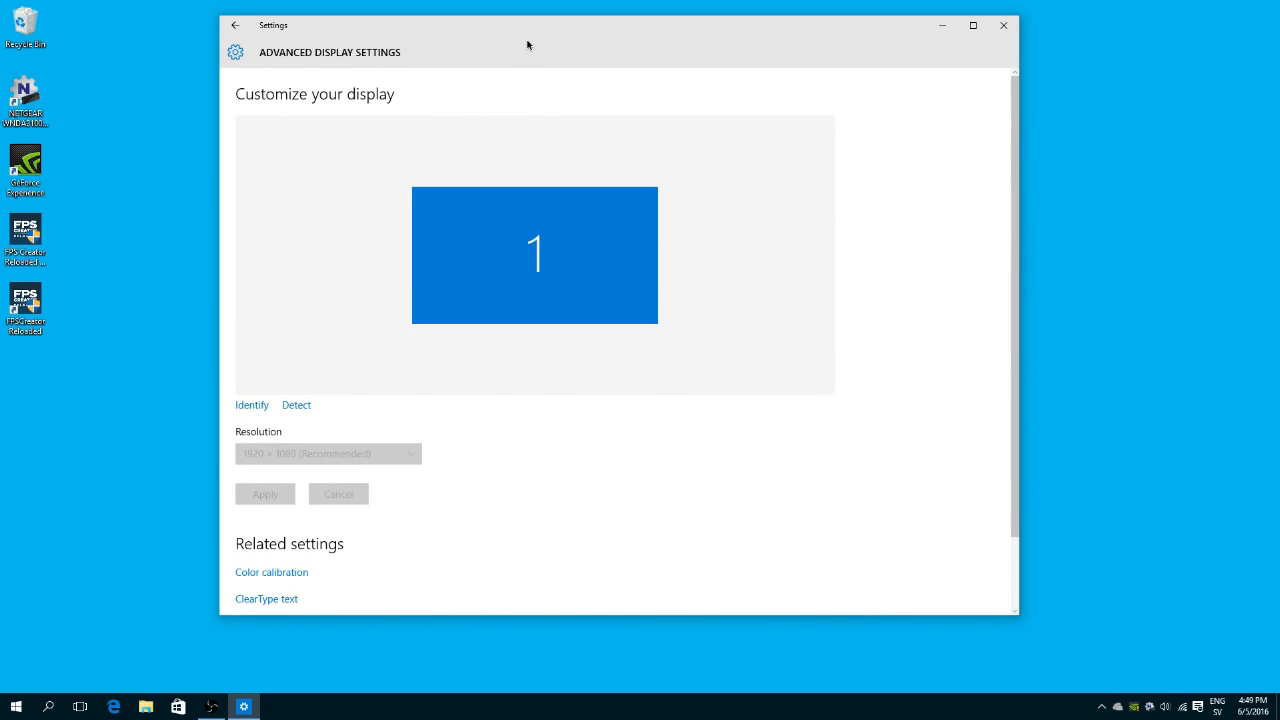
pyautogui.scroll(-2, 410, 460)
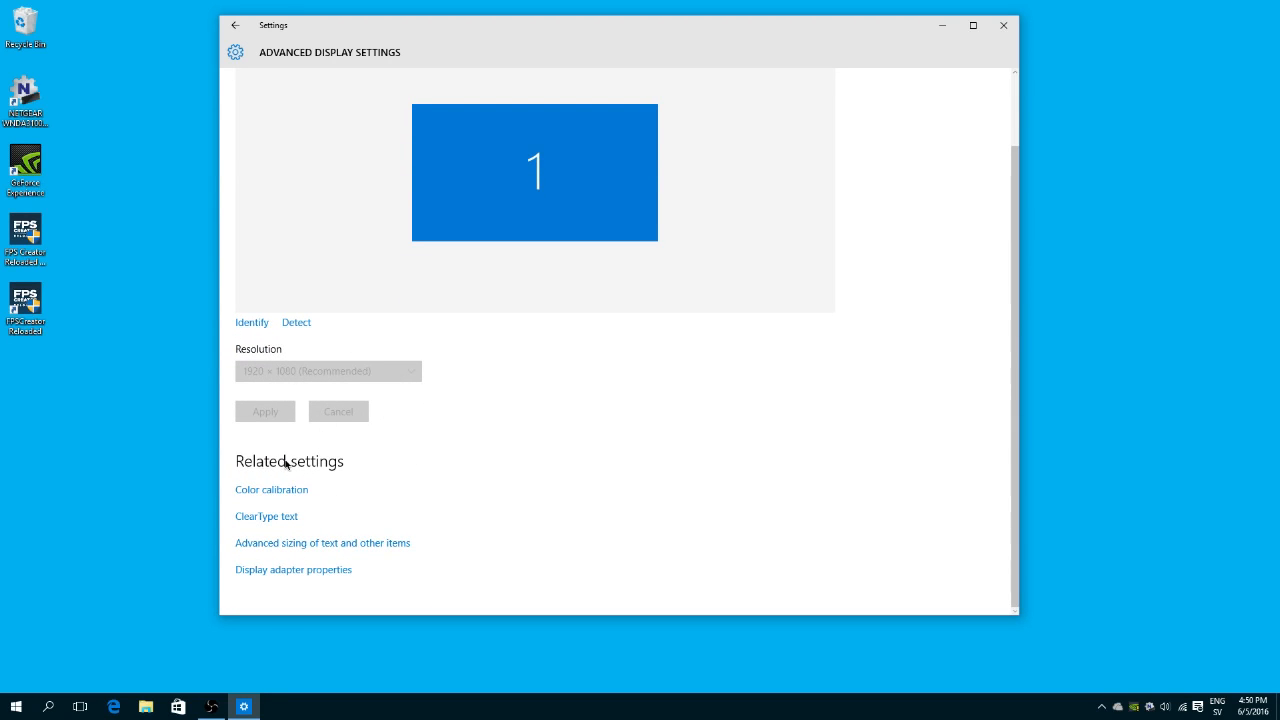
# In the advanced sizing of text and other items, set the Title bars text size to 8 with Bold and apply it
pyautogui.click(296, 547)
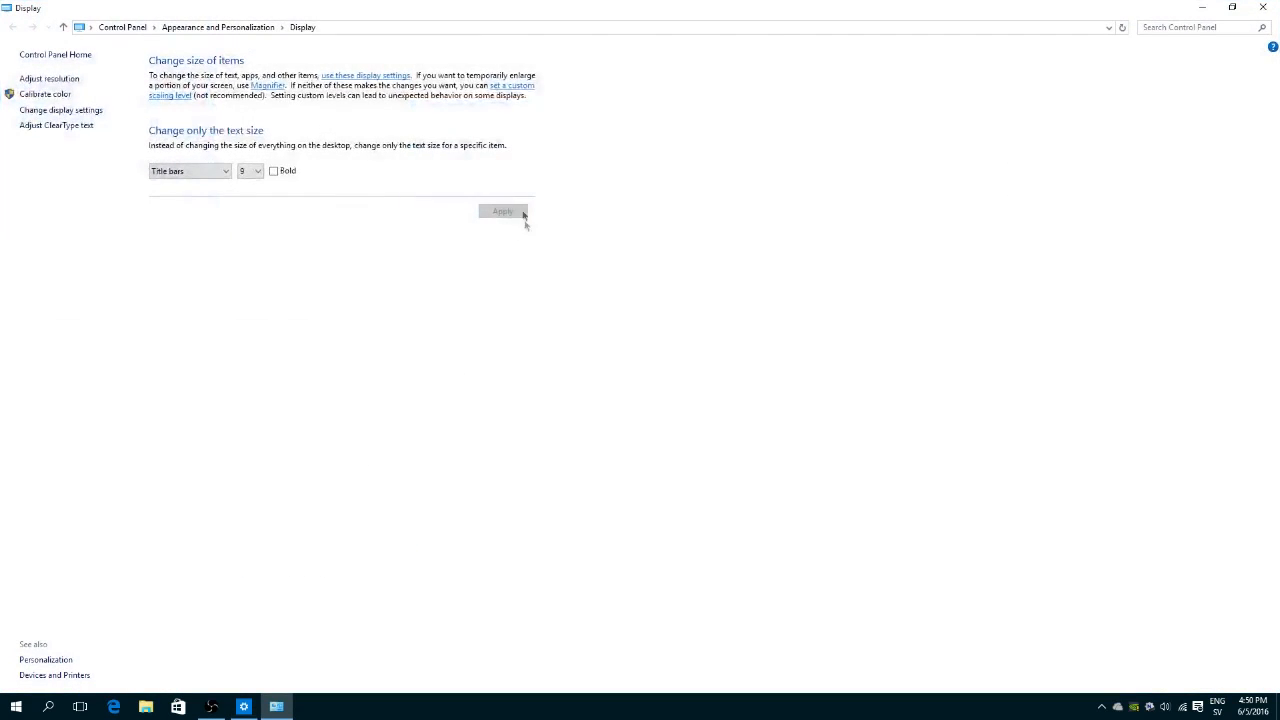
pyautogui.moveTo(612, 8); pyautogui.dragTo(631, 140)
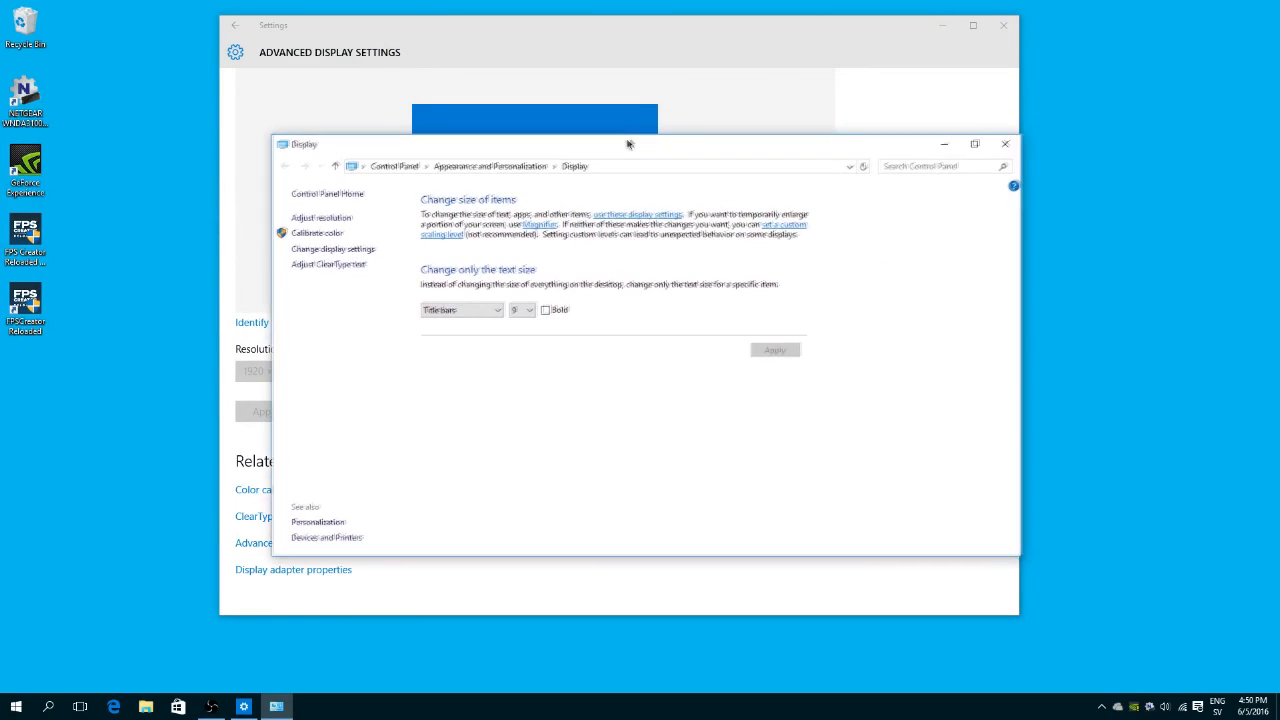
pyautogui.click(488, 310)
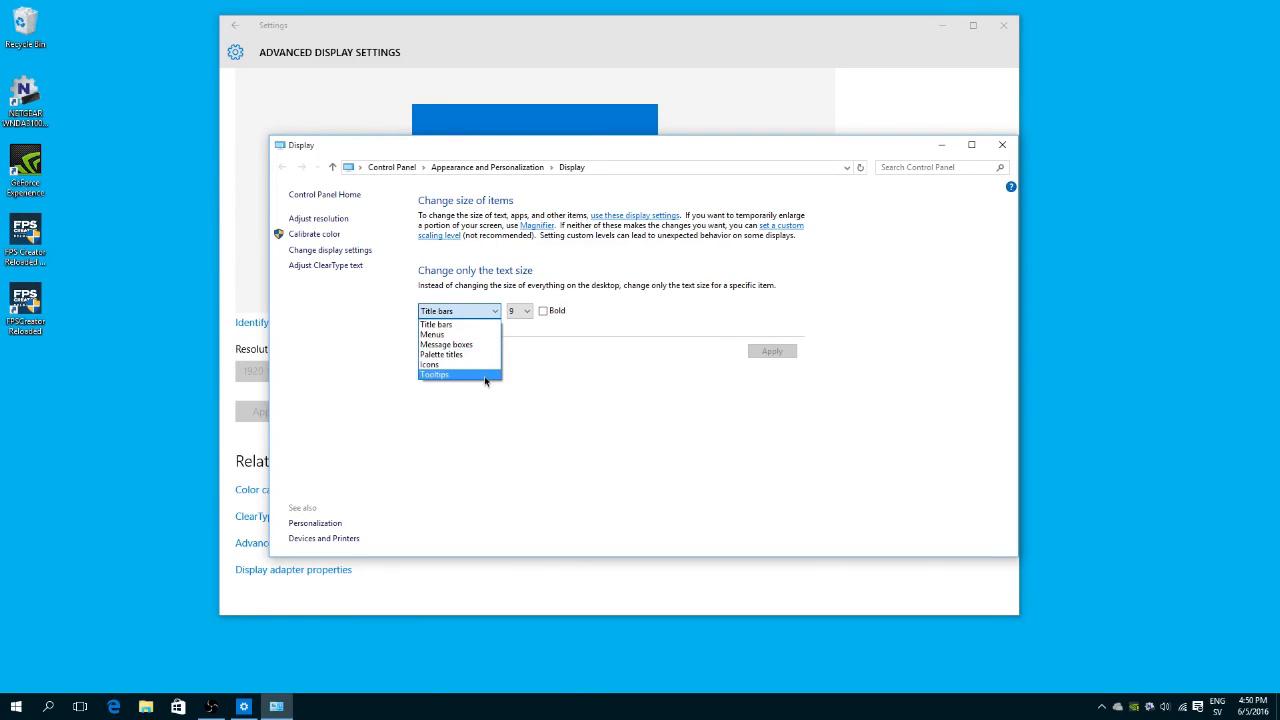
pyautogui.click(445, 324)
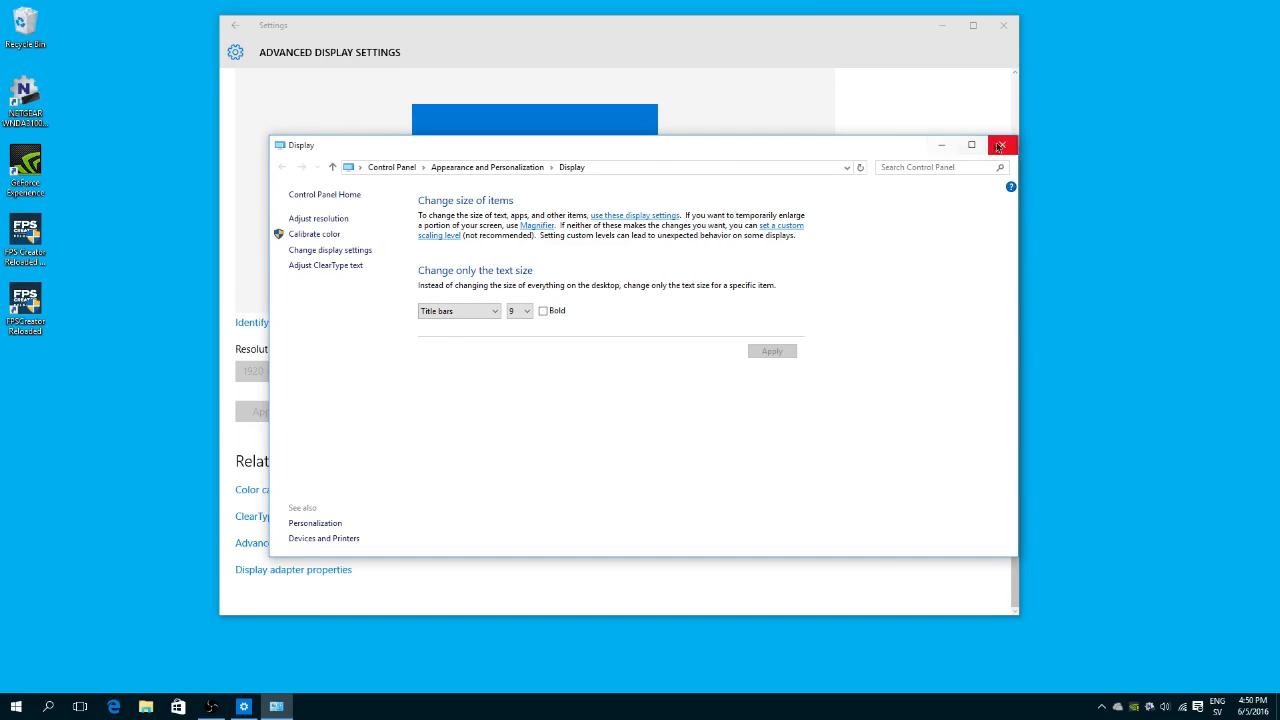
pyautogui.click(519, 311)
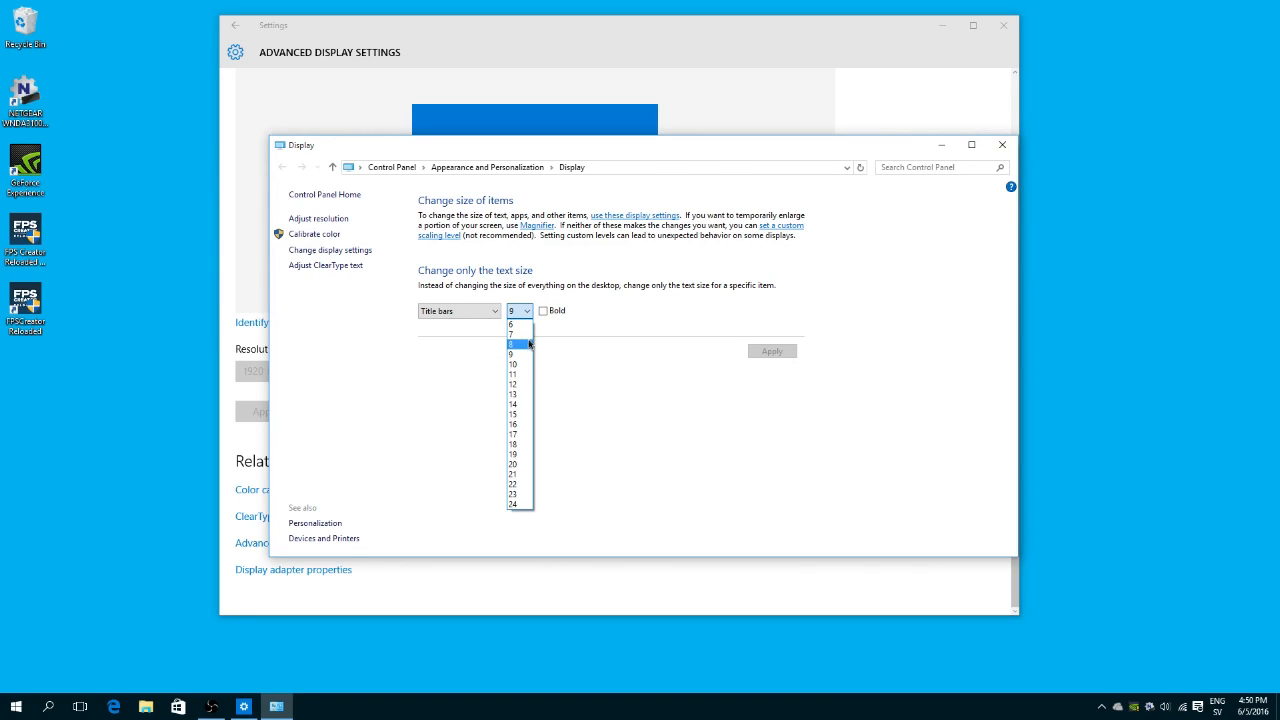
pyautogui.click(517, 344)
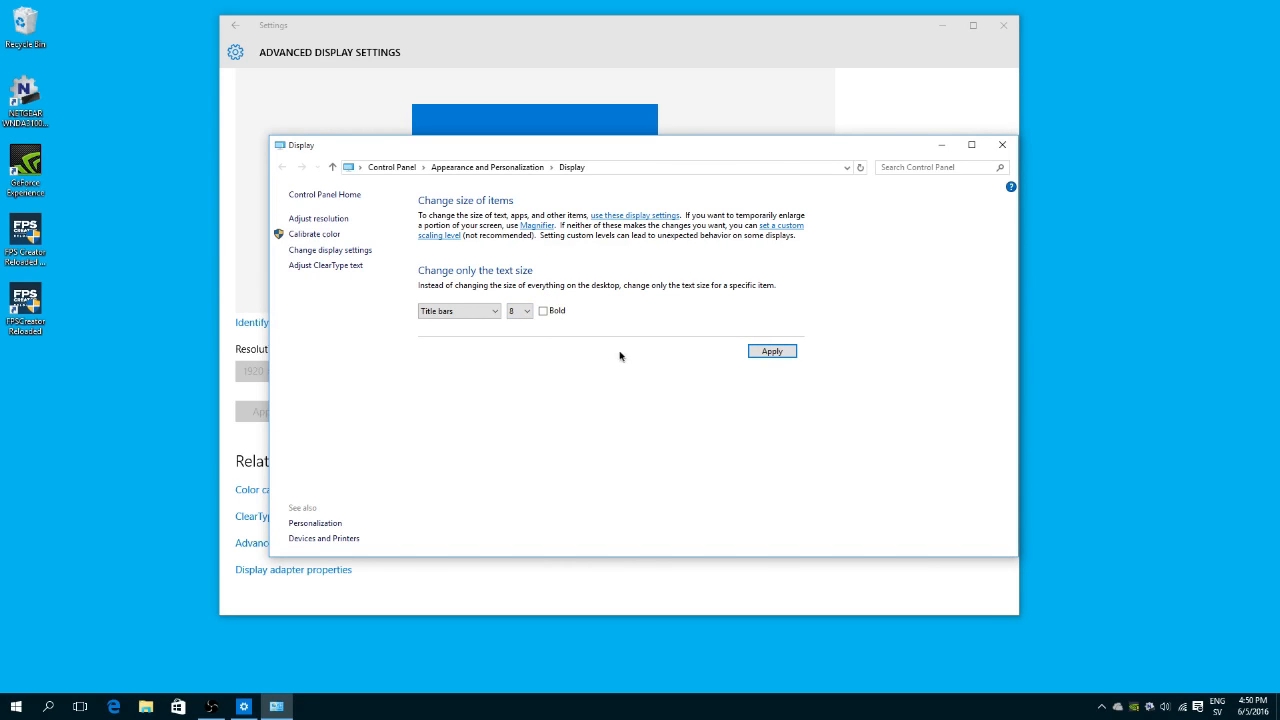
pyautogui.click(772, 352)
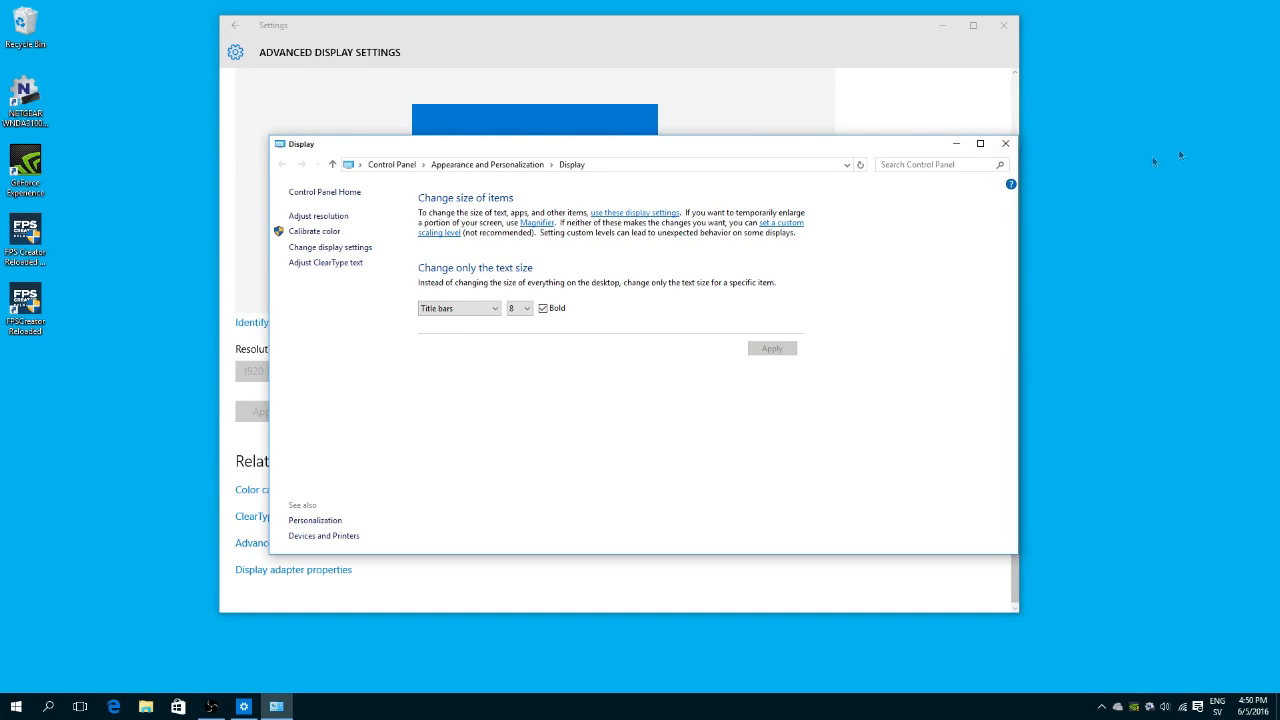
# Close the Settings window and the Control Panel Display window
pyautogui.click(1002, 28)
pyautogui.click(1002, 28)
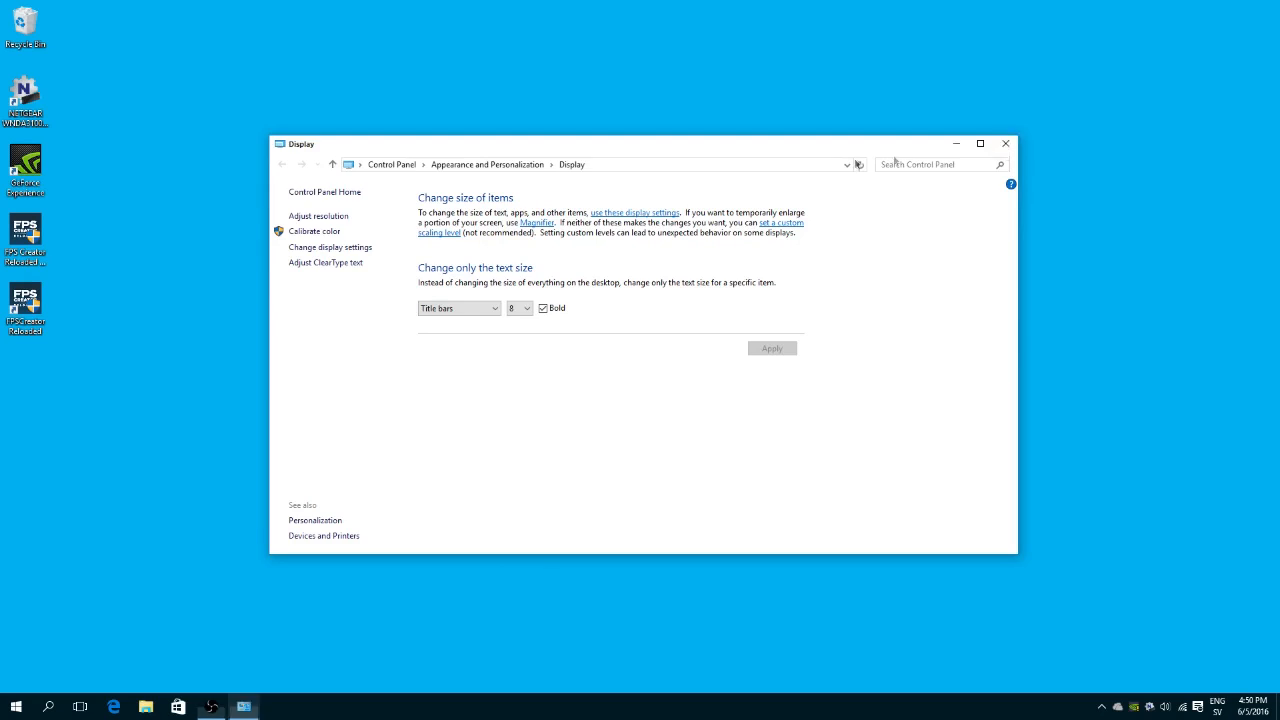
pyautogui.click(1003, 143)
pyautogui.rightClick(414, 298)
pyautogui.click(445, 334)
pyautogui.click(15, 708)
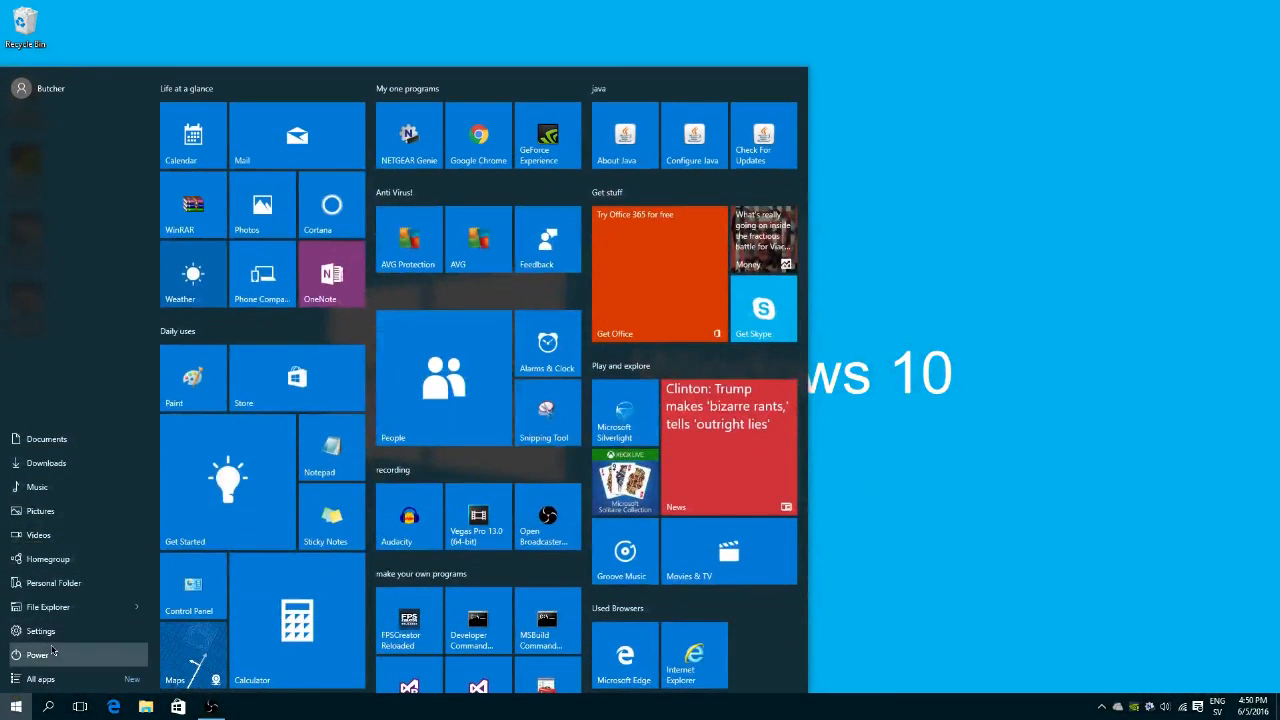
pyautogui.click(37, 654)
pyautogui.click(1095, 391)
# Reopen the Display settings from the desktop and go to the advanced display settings
pyautogui.rightClick(1096, 392)
pyautogui.click(1130, 540)
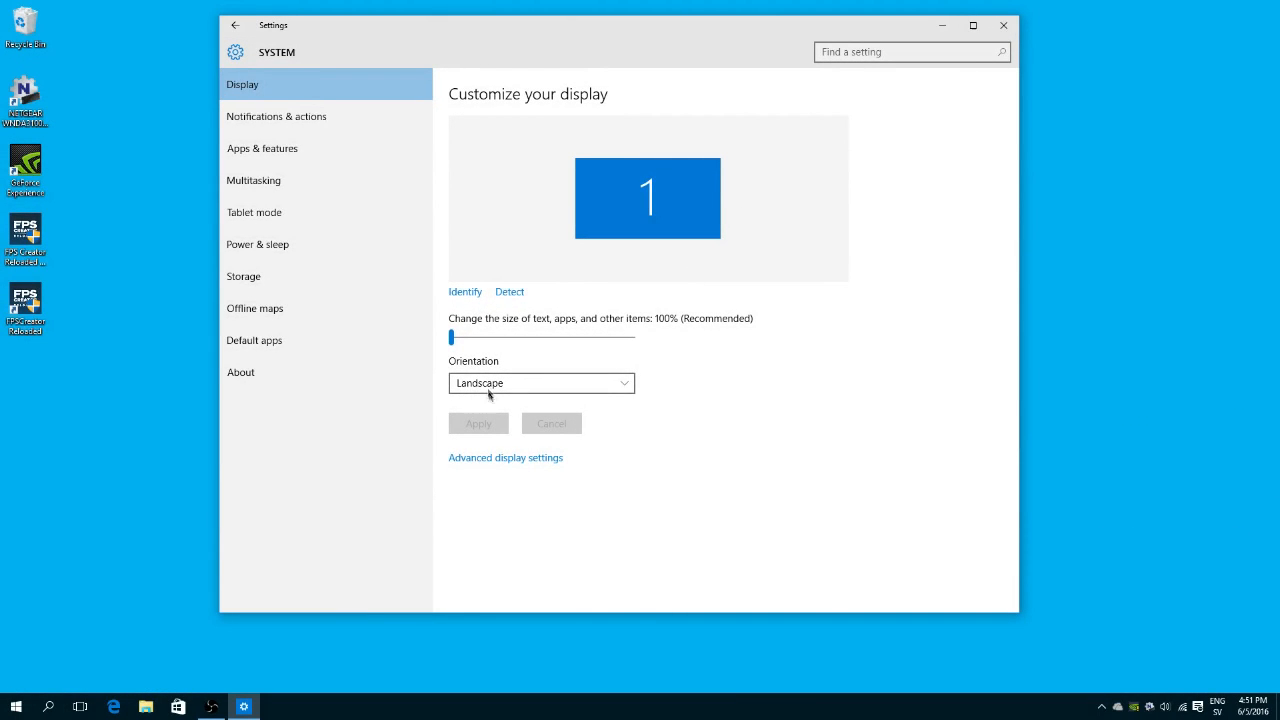
pyautogui.click(505, 459)
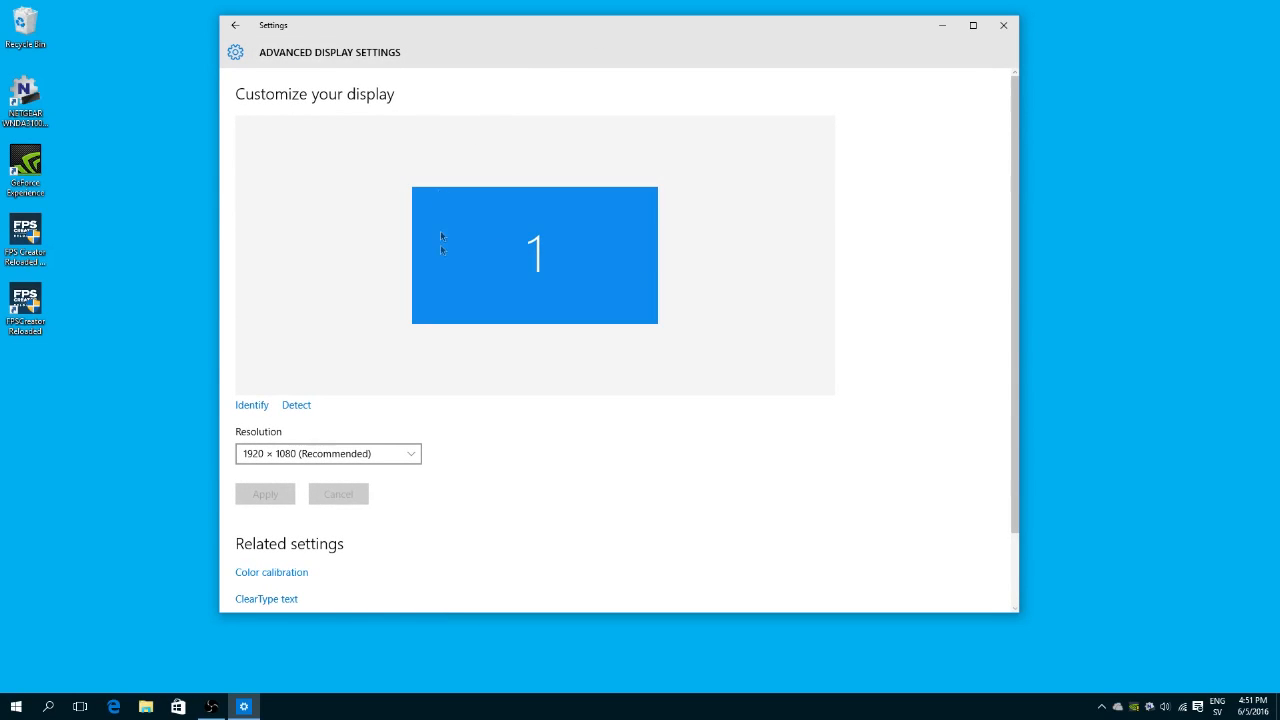
# View the Display Color Calibration tool and its online help page, and close both
pyautogui.scroll(-2, 489, 280)
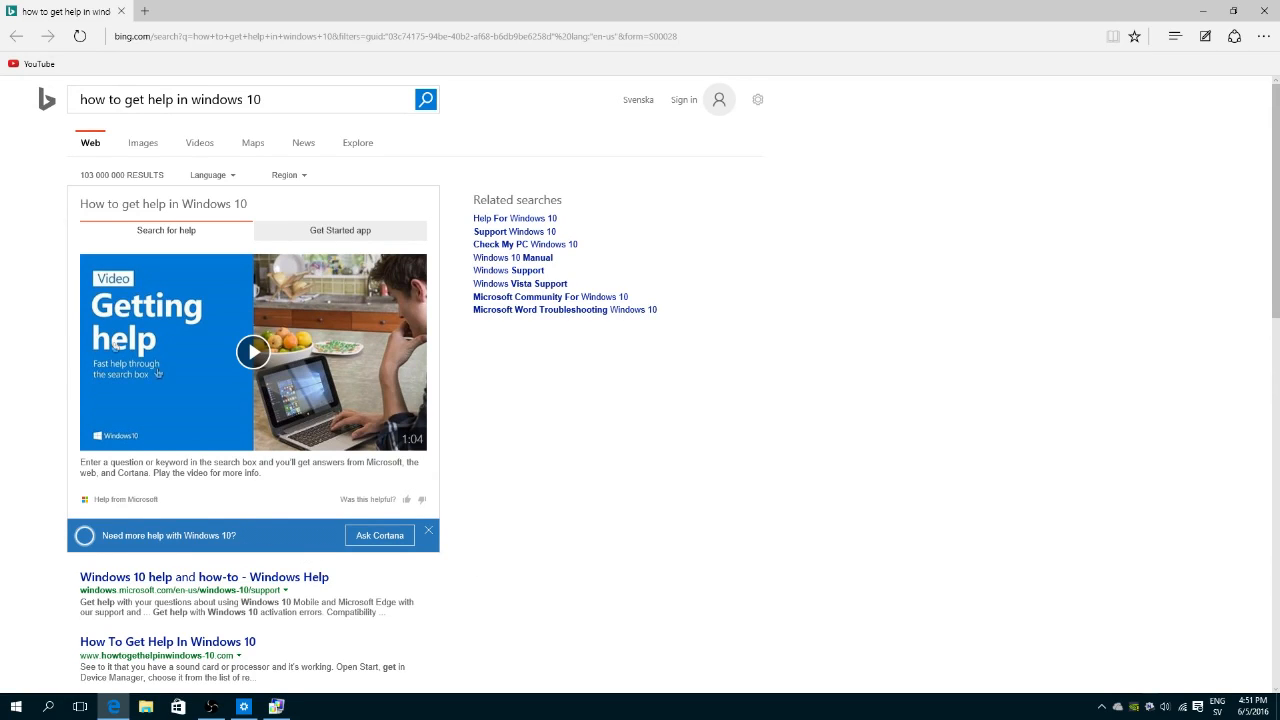
pyautogui.click(119, 12)
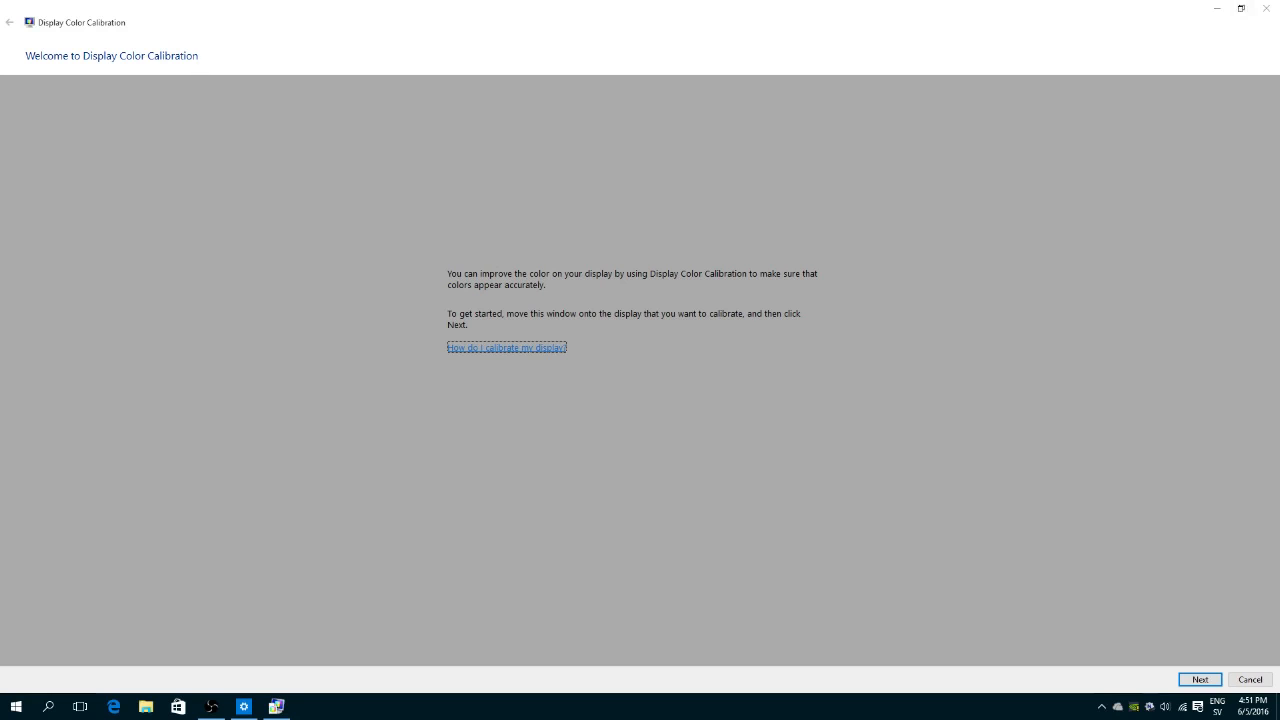
pyautogui.click(1266, 8)
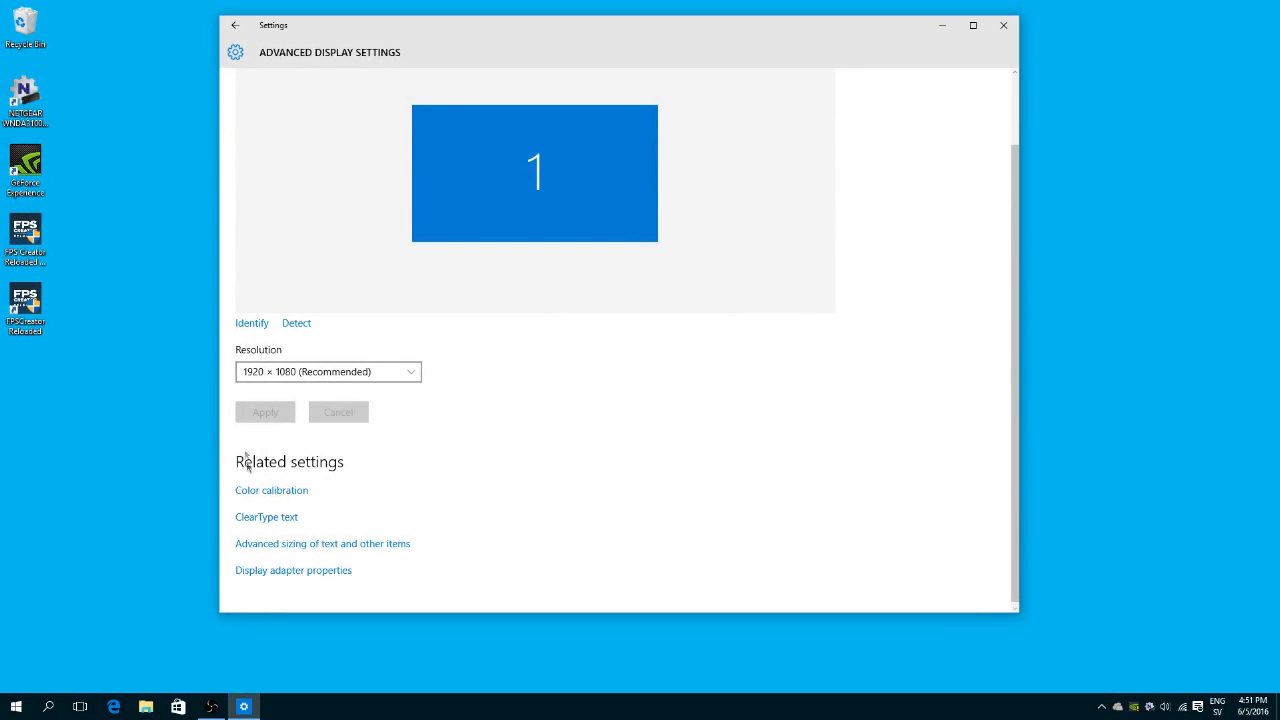
# Return to the System settings and open the Notifications & actions page
pyautogui.click(235, 25)
pyautogui.click(335, 116)
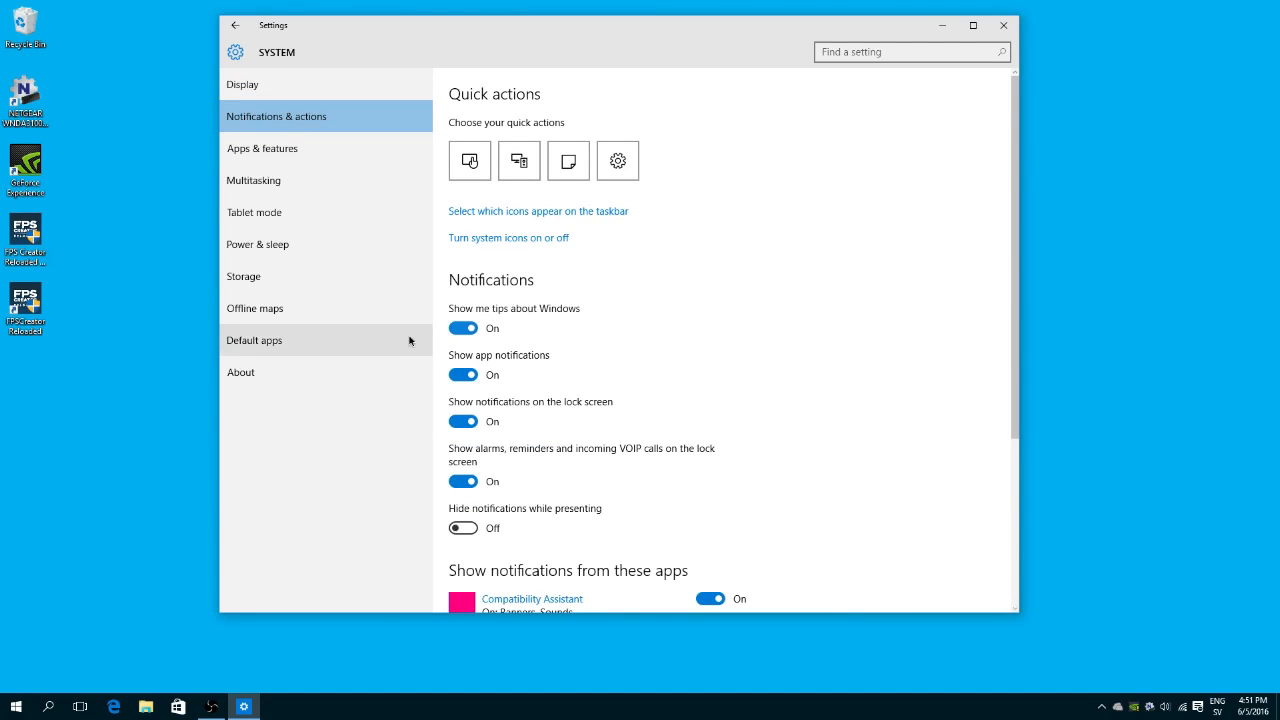
# Turn notifications from HelpLibAgent.exe off and back on
pyautogui.scroll(-5, 508, 366)
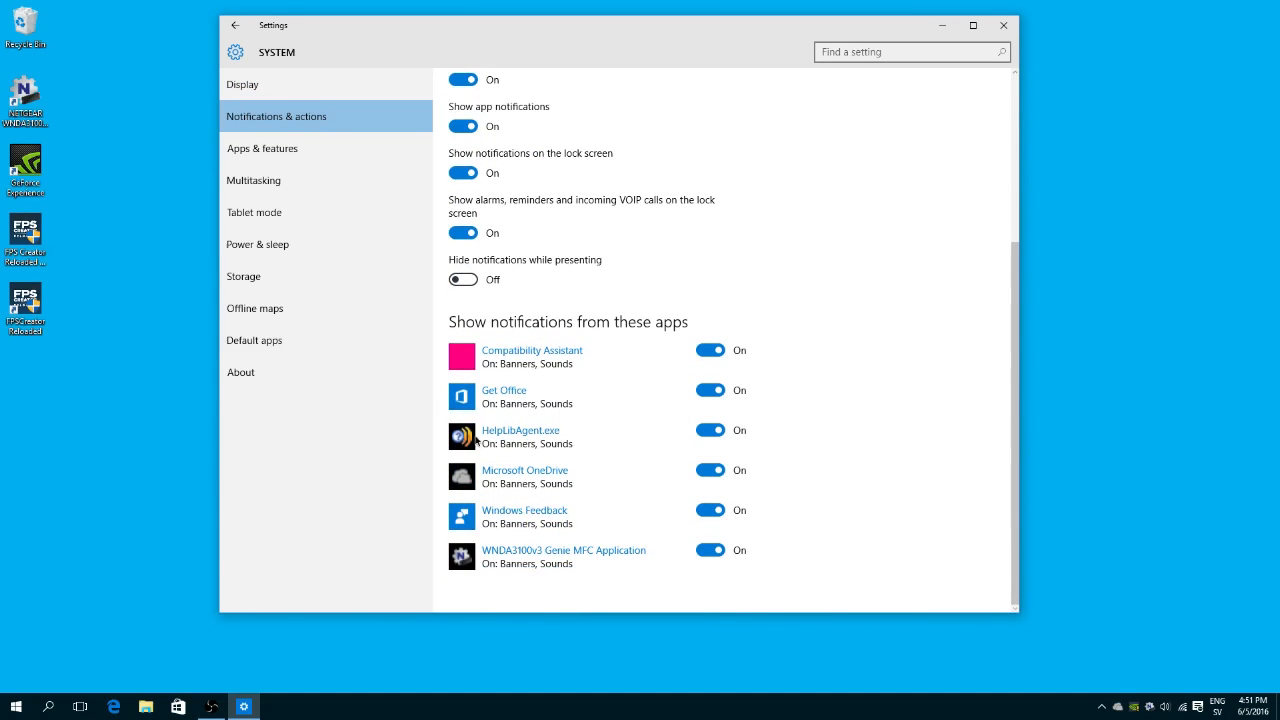
pyautogui.click(507, 437)
pyautogui.click(710, 430)
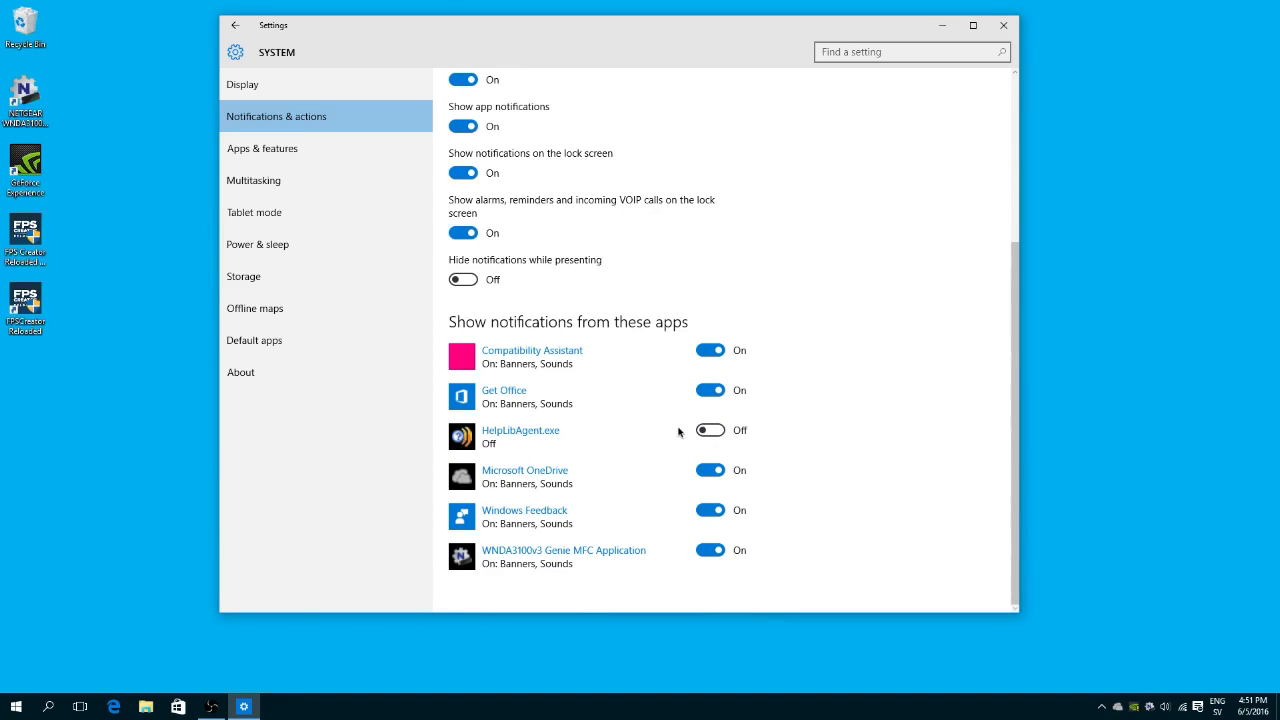
pyautogui.click(708, 430)
pyautogui.scroll(5, 679, 464)
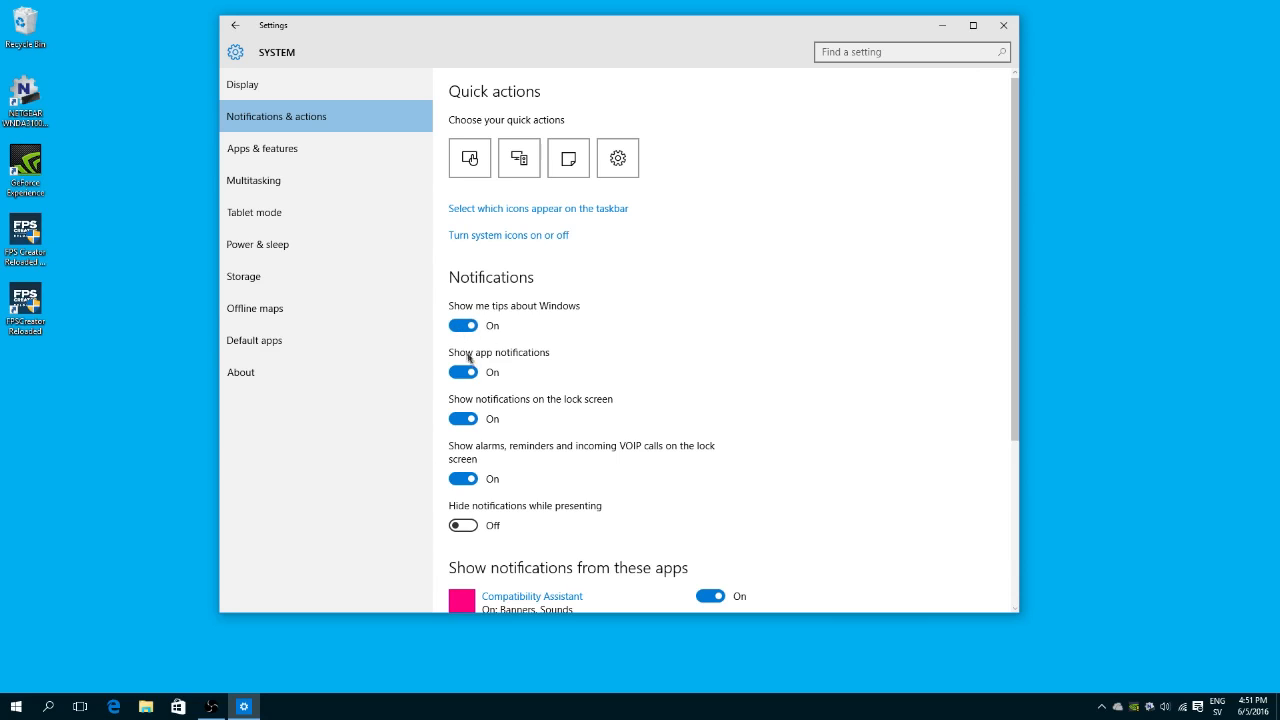
# Turn off notifications on the lock screen, including alarms, reminders and incoming VOIP calls
pyautogui.click(472, 419)
pyautogui.click(467, 480)
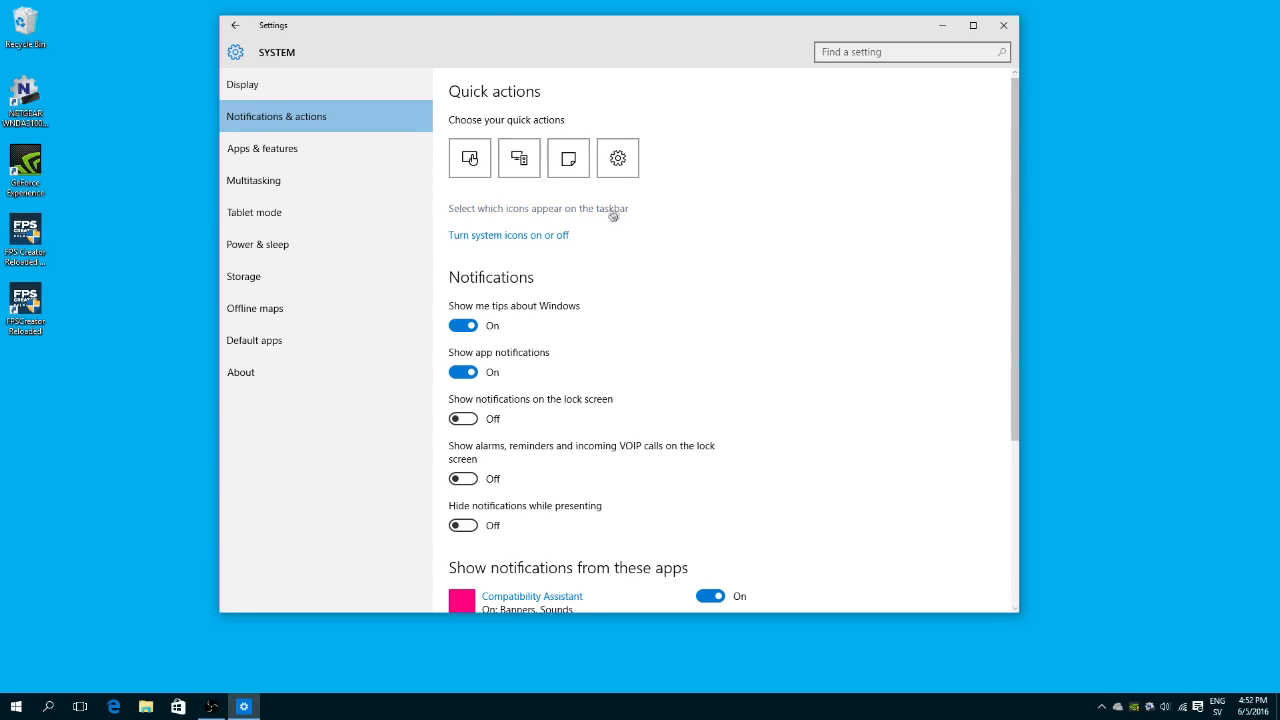
pyautogui.click(463, 478)
# Turn on every hidden app's taskbar icon, including Task Manager and AVG User Interface, and always show all icons in the notification area
pyautogui.click(571, 207)
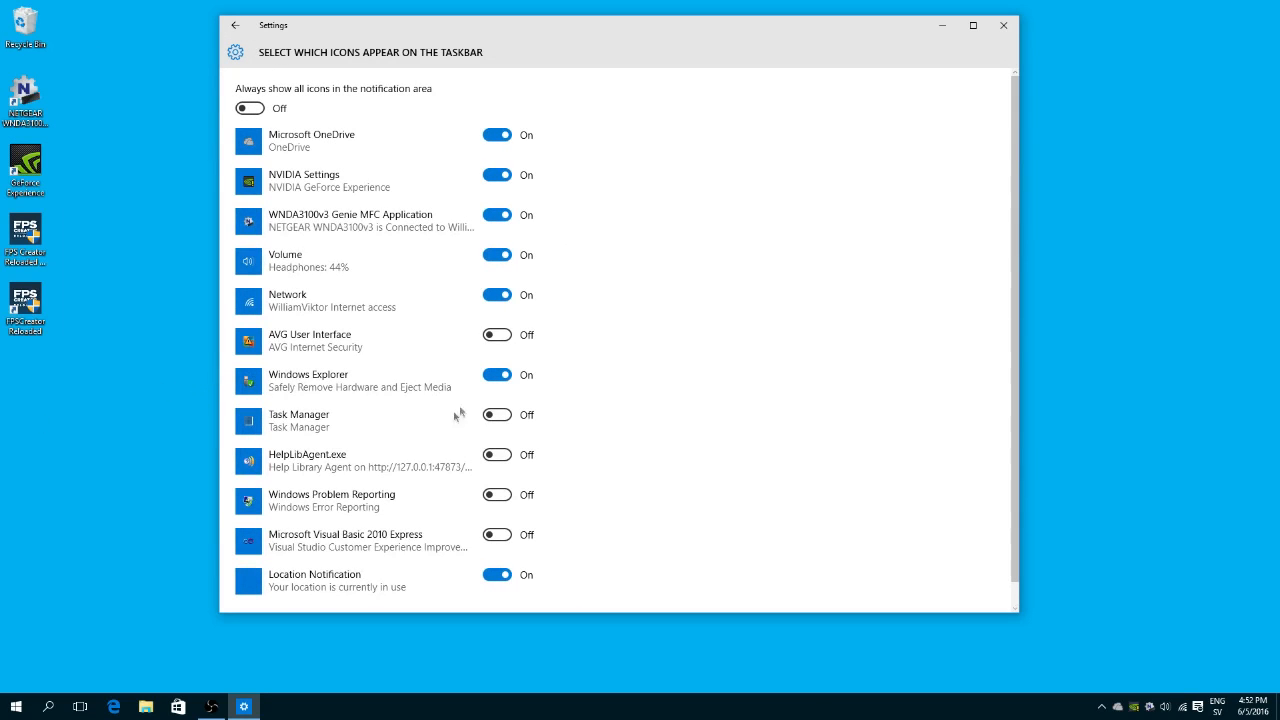
pyautogui.scroll(-1, 465, 387)
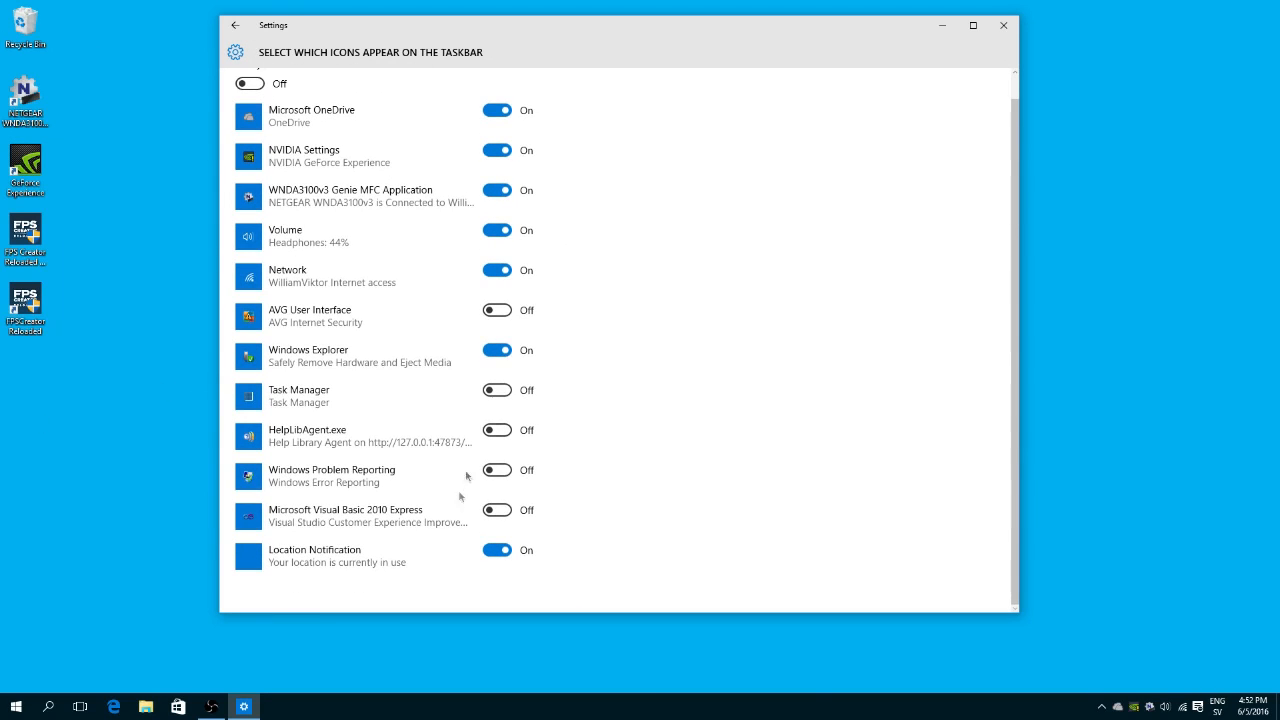
pyautogui.click(497, 511)
pyautogui.click(499, 470)
pyautogui.click(497, 430)
pyautogui.click(497, 390)
pyautogui.click(499, 310)
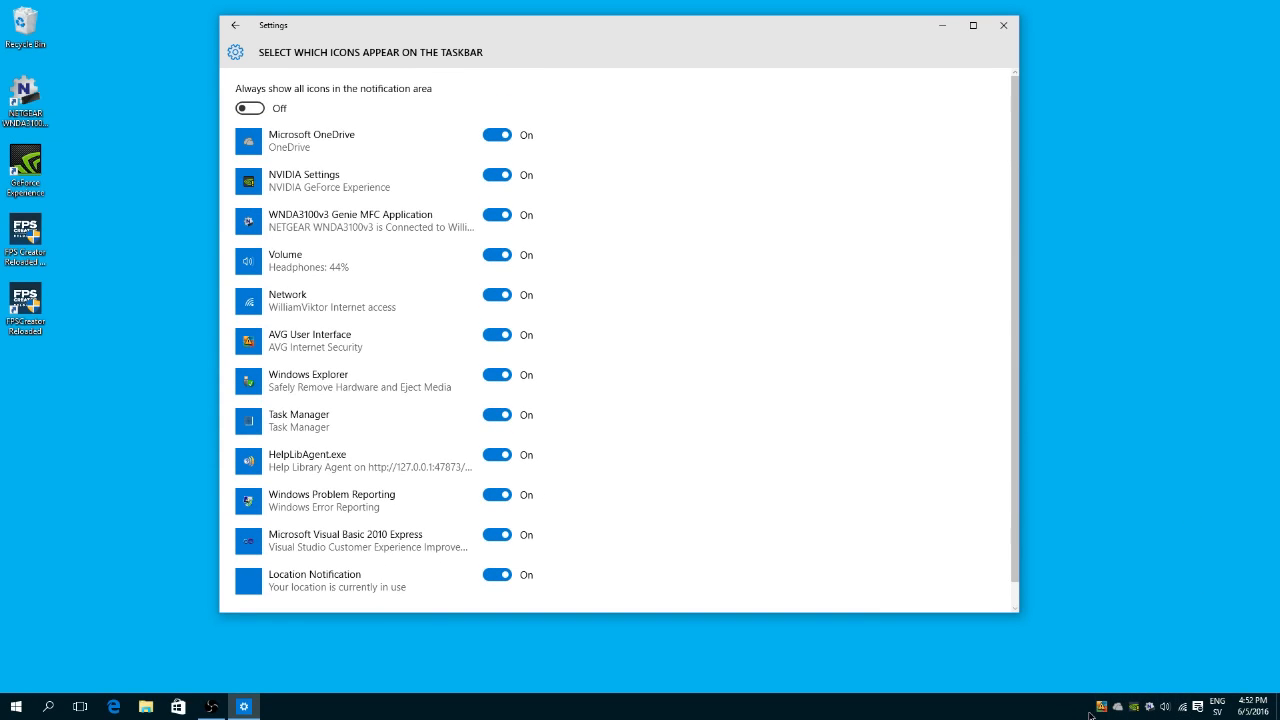
pyautogui.click(262, 108)
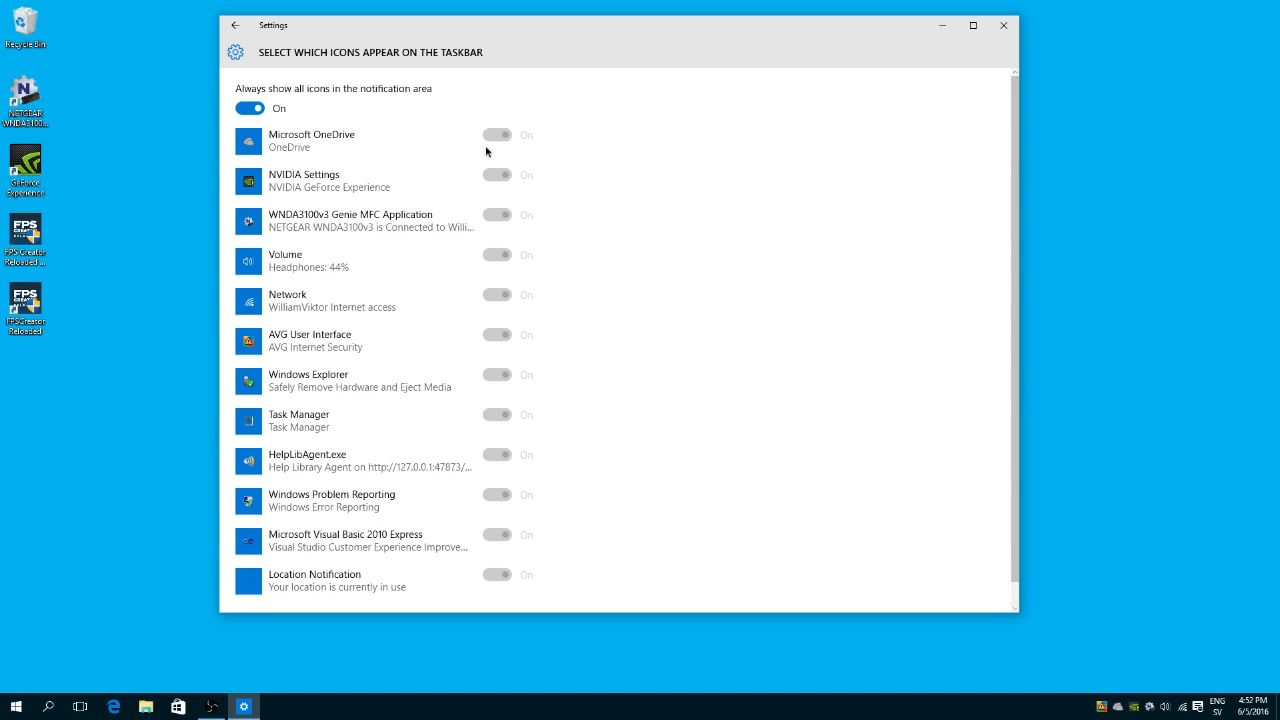
# Return to the System settings and look through the installed apps under Apps & features
pyautogui.click(232, 27)
pyautogui.click(309, 149)
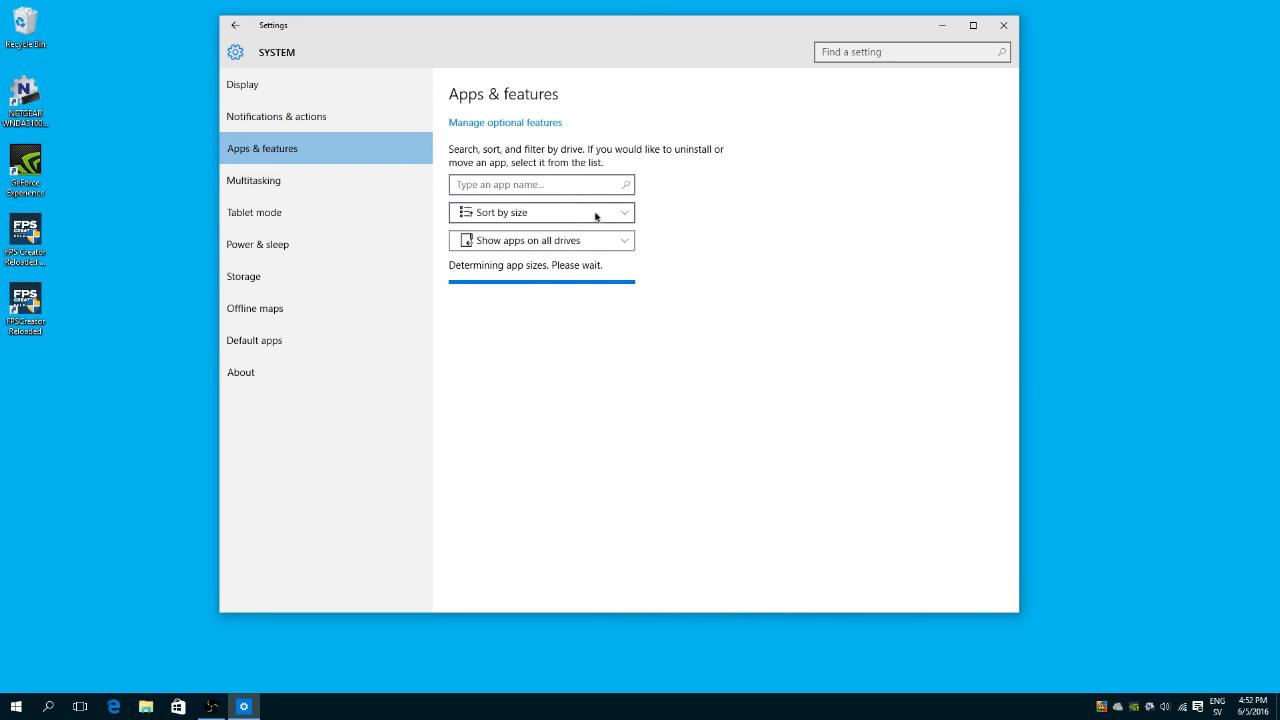
pyautogui.scroll(-2, 630, 214)
pyautogui.scroll(1, 647, 214)
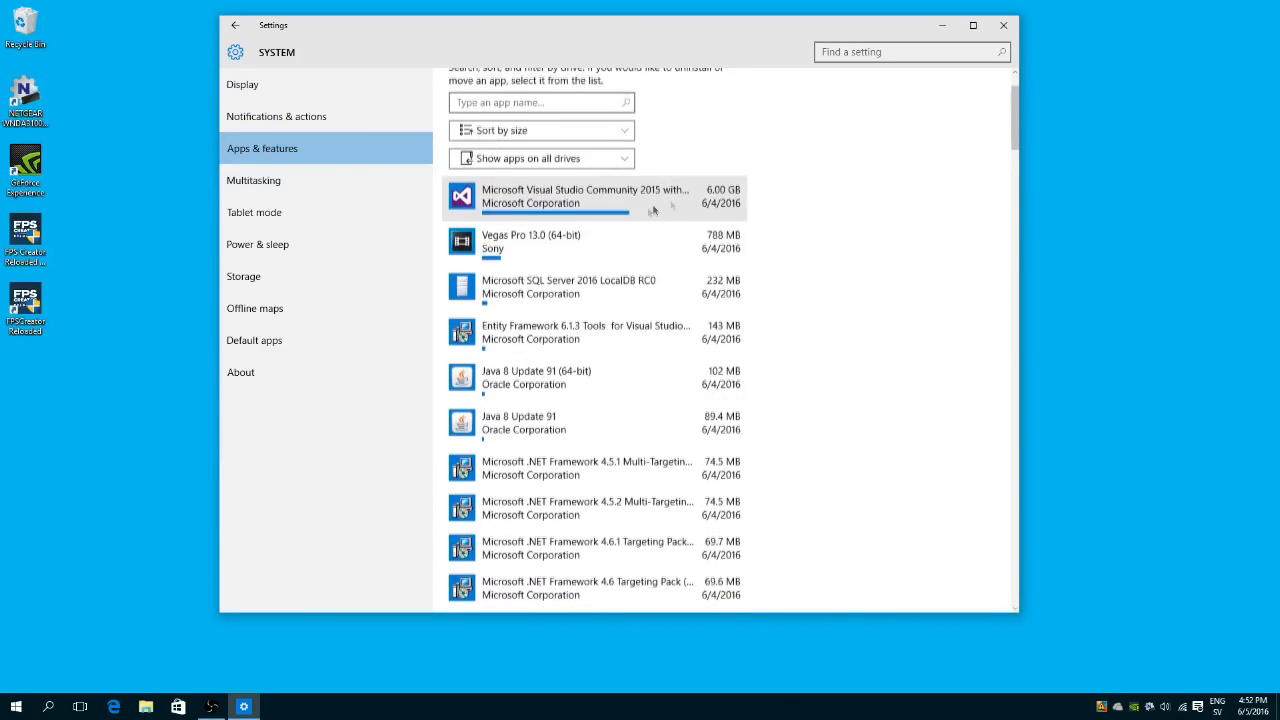
pyautogui.scroll(-3, 560, 420)
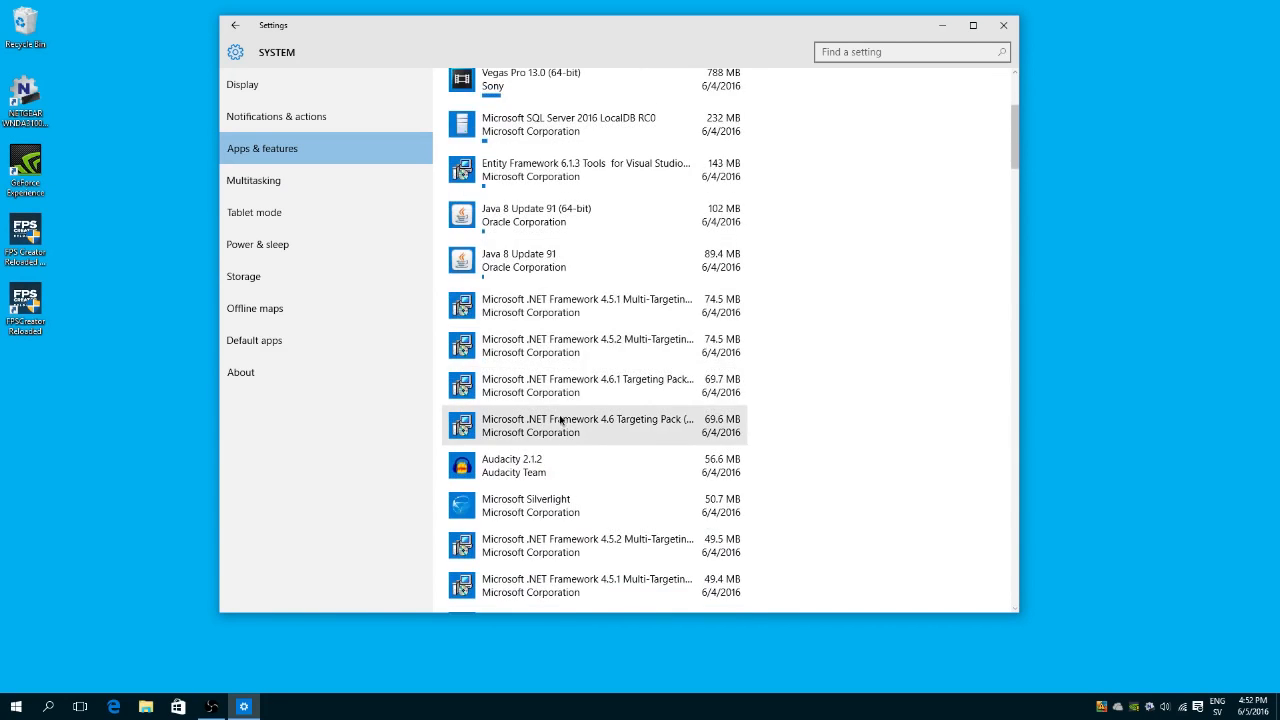
pyautogui.scroll(-3, 555, 400)
# View the Multitasking page and the Tablet mode page
pyautogui.click(302, 190)
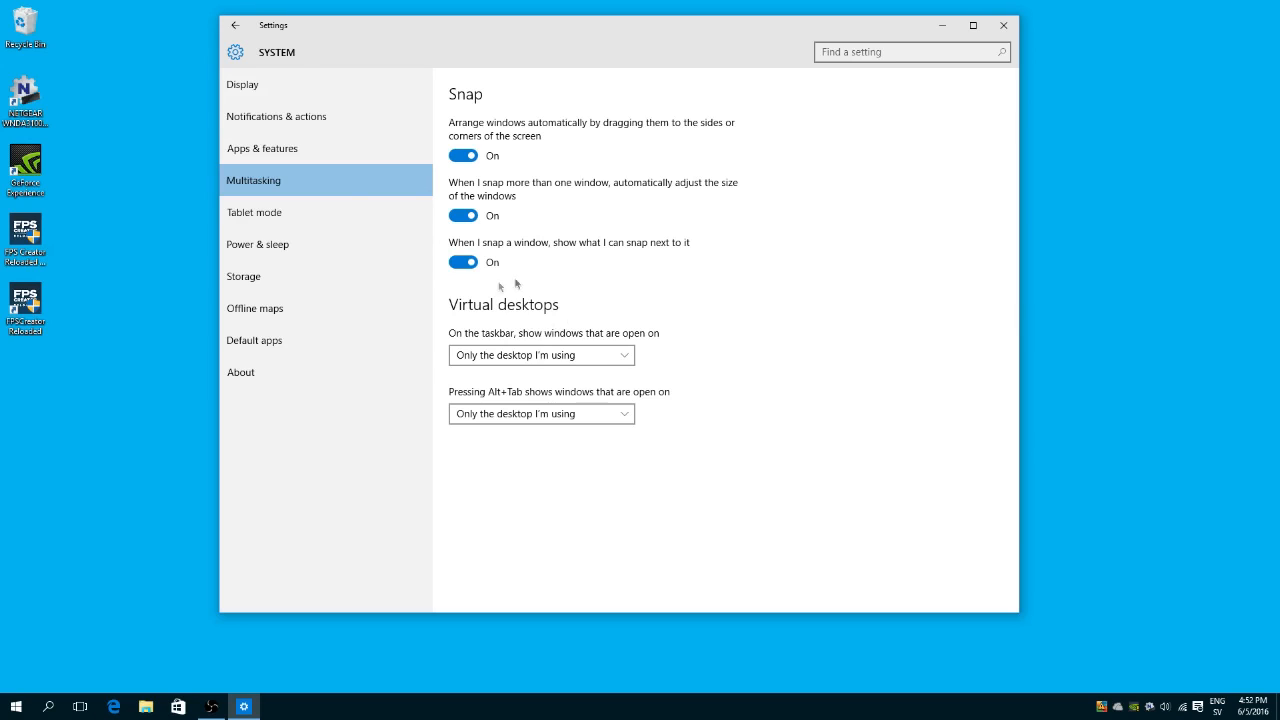
pyautogui.click(349, 212)
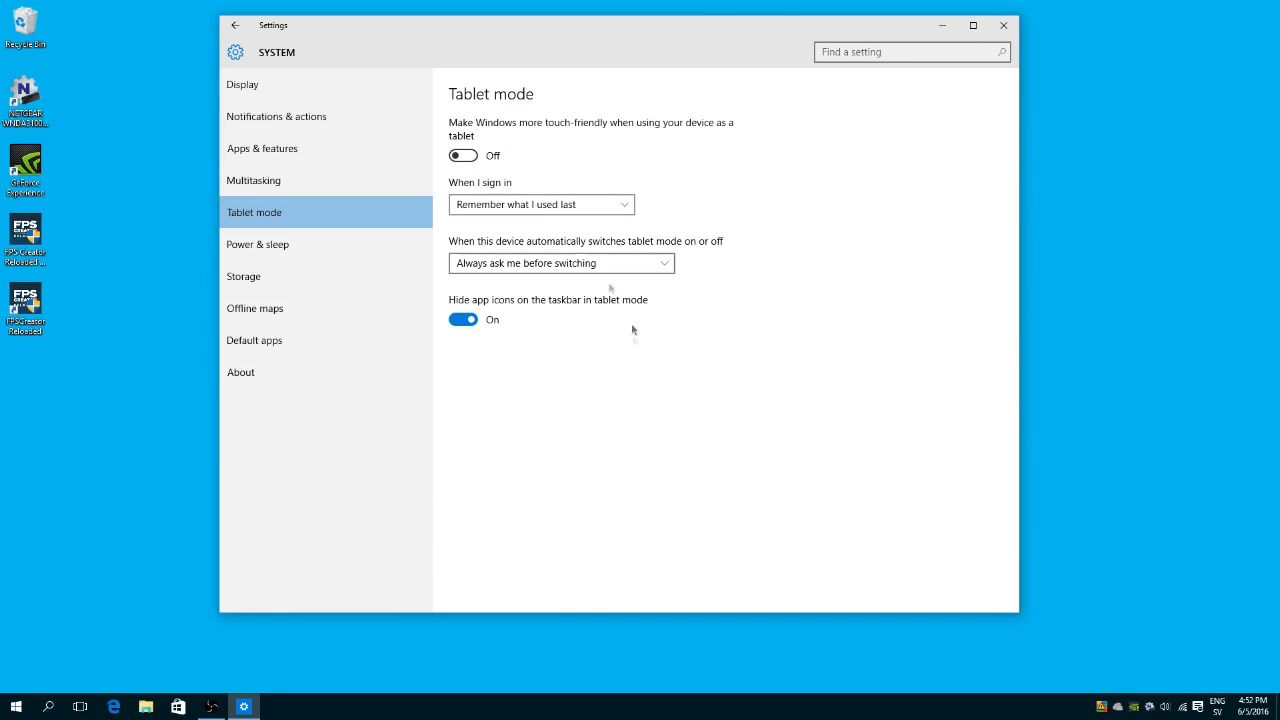
# Look through the screen turn-off times under Power & sleep, and view the additional power settings before closing Power Options
pyautogui.click(355, 245)
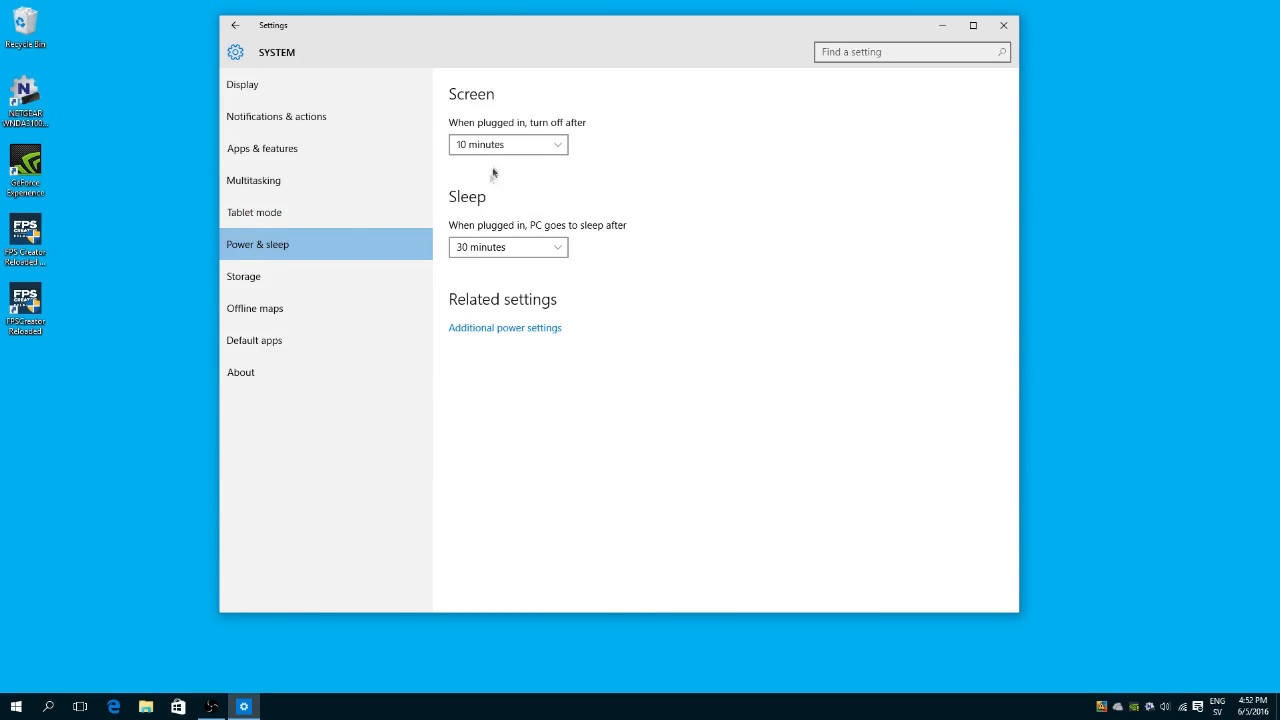
pyautogui.click(530, 147)
pyautogui.moveTo(564, 143); pyautogui.dragTo(565, 253)
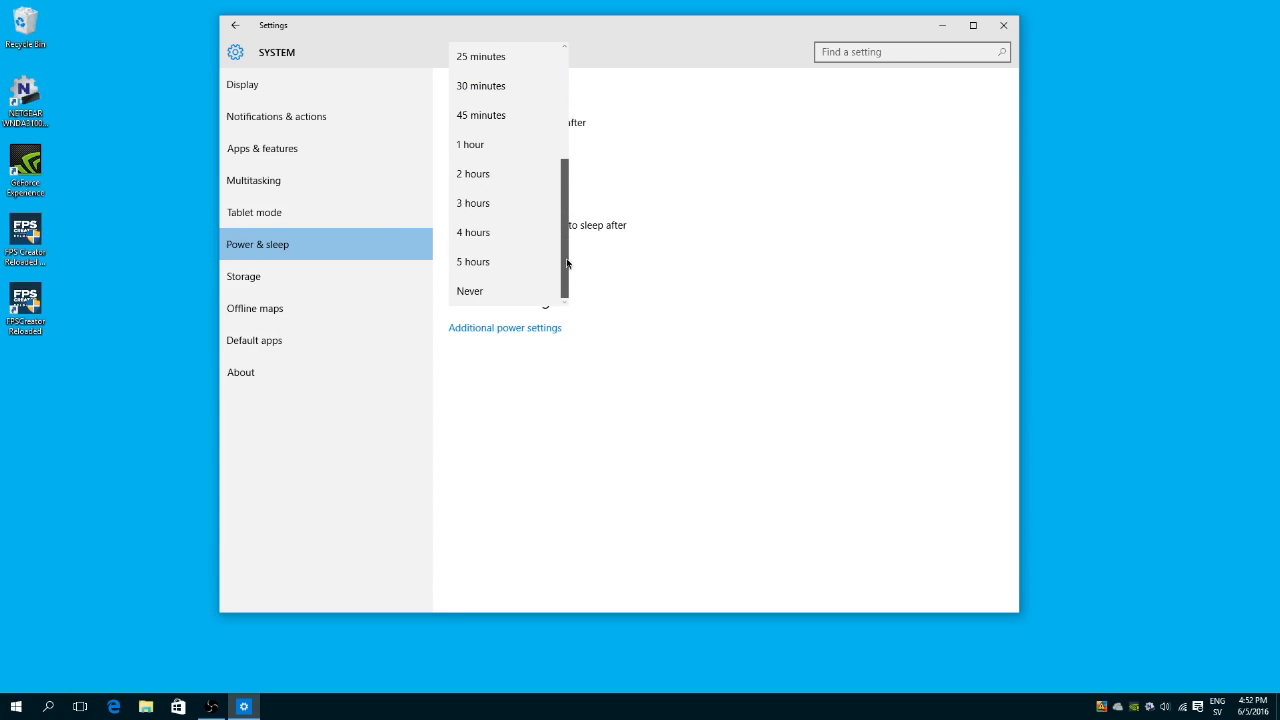
pyautogui.click(497, 417)
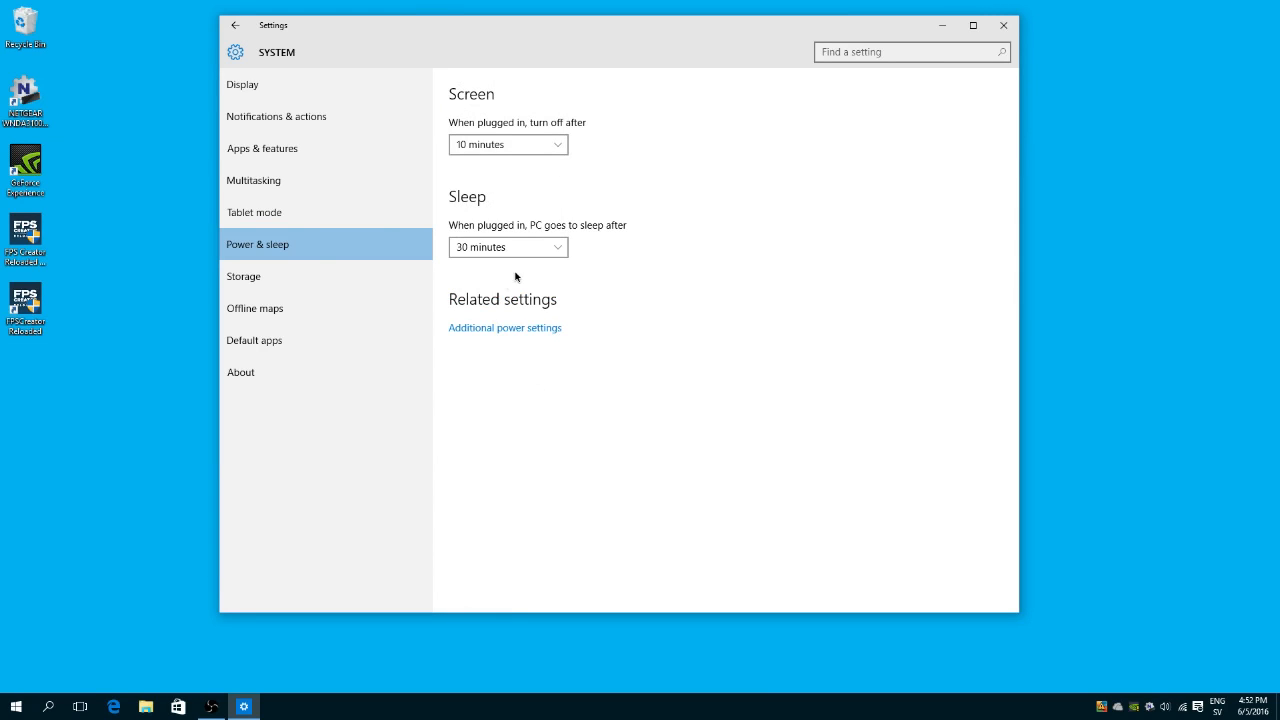
pyautogui.click(523, 329)
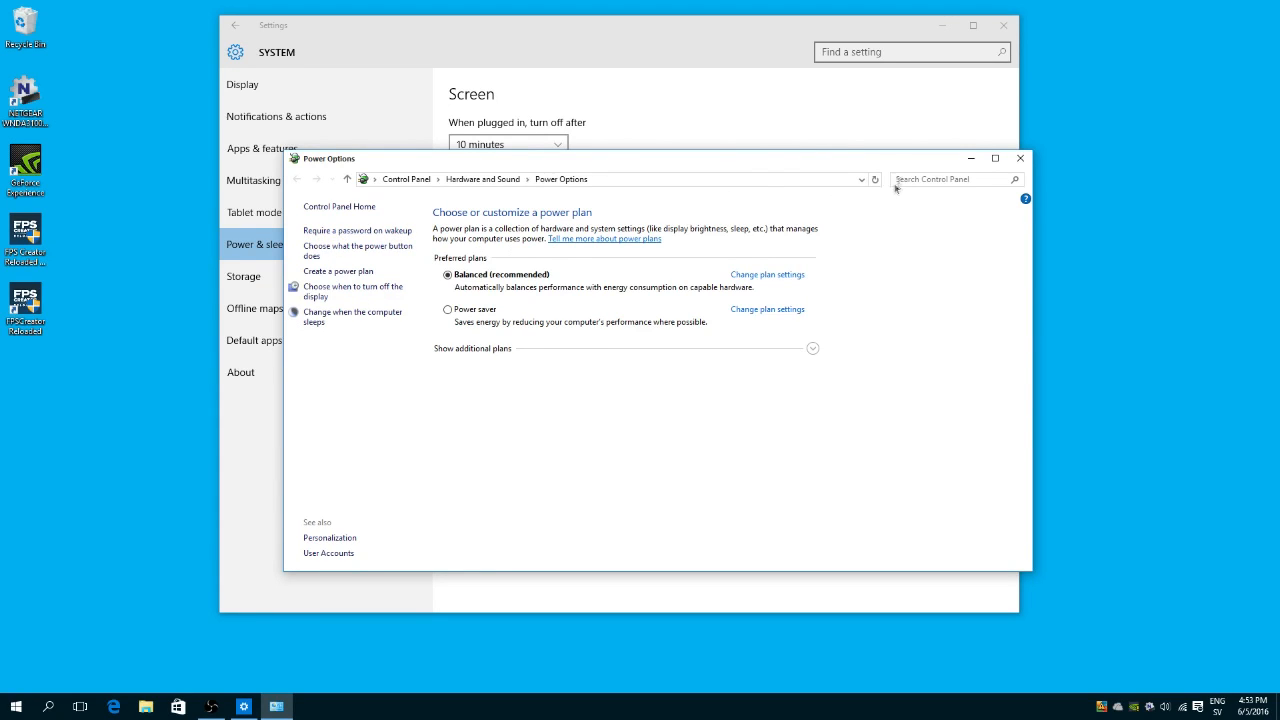
pyautogui.click(1020, 158)
# Examine the storage usage breakdown of This PC (C:) and return to the Storage page
pyautogui.click(349, 275)
pyautogui.click(590, 185)
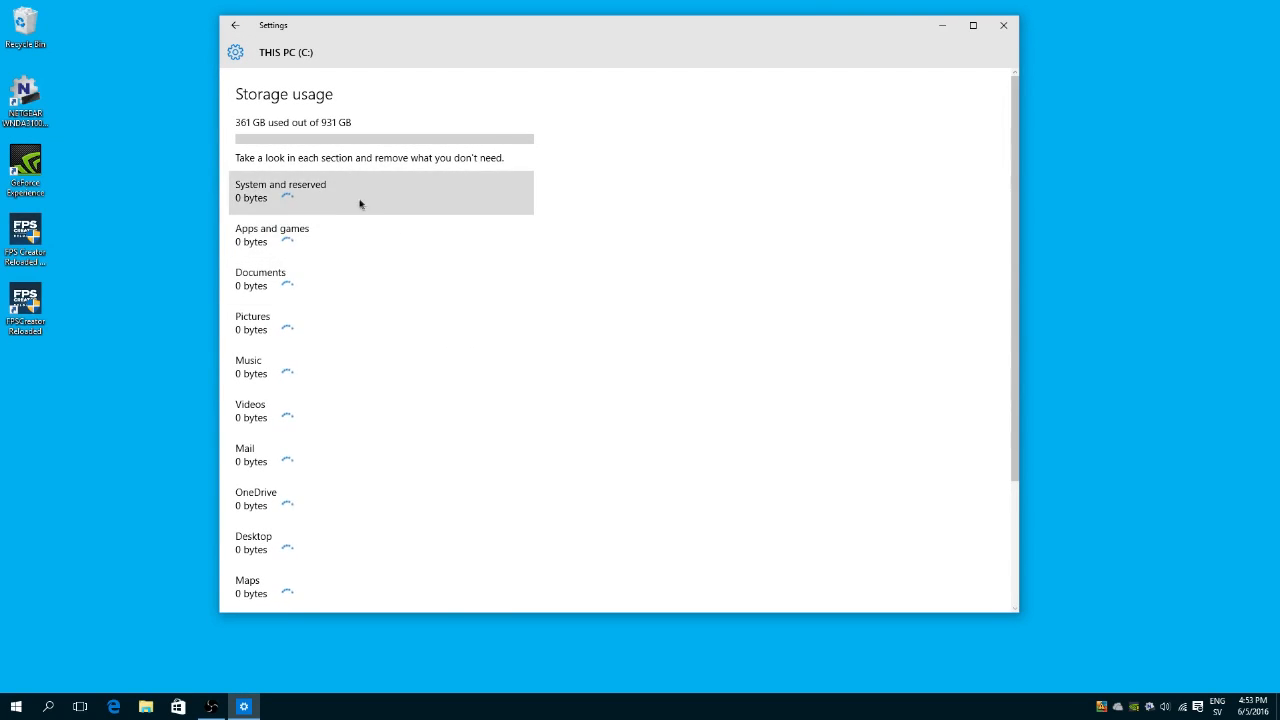
pyautogui.scroll(-2, 420, 243)
pyautogui.scroll(2, 391, 300)
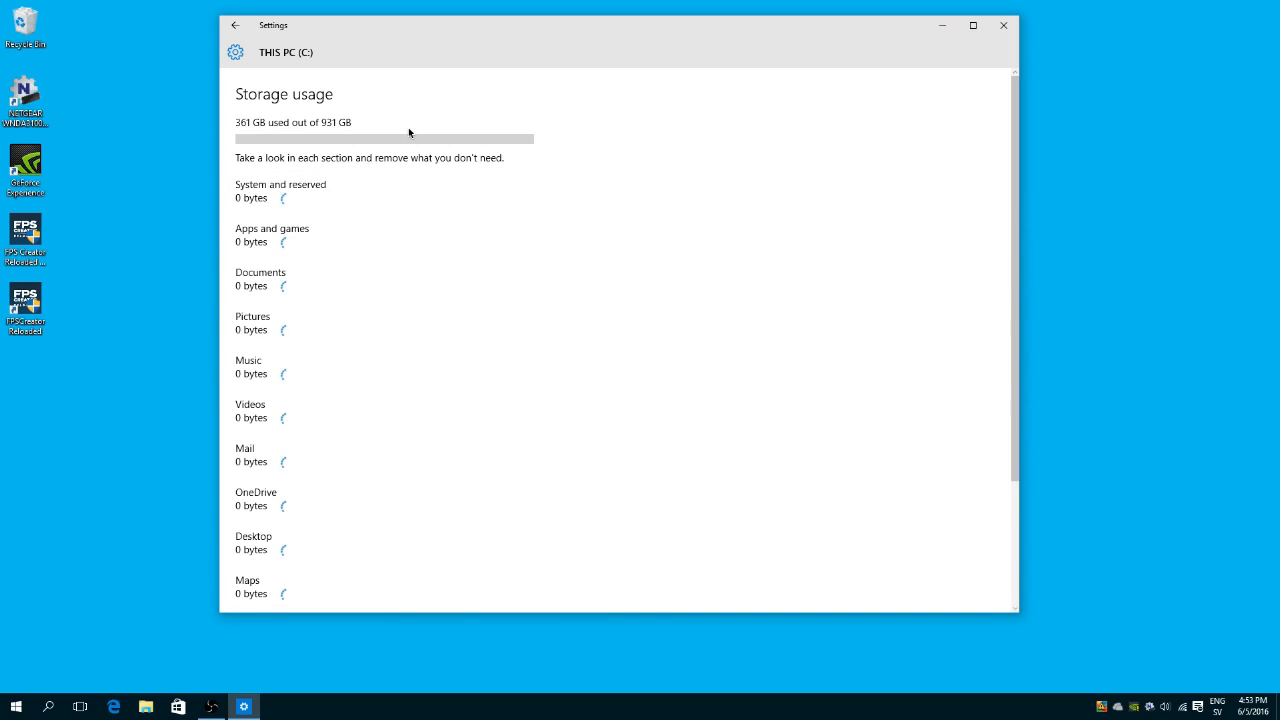
pyautogui.click(228, 27)
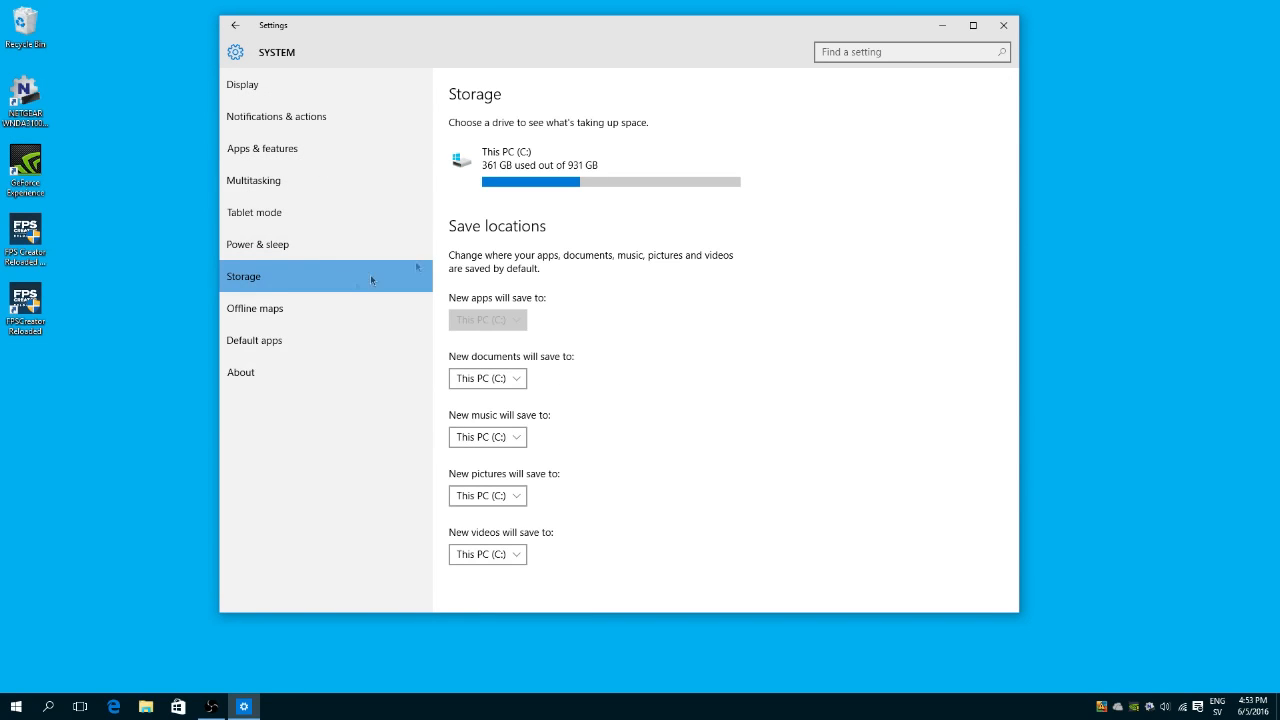
pyautogui.click(491, 178)
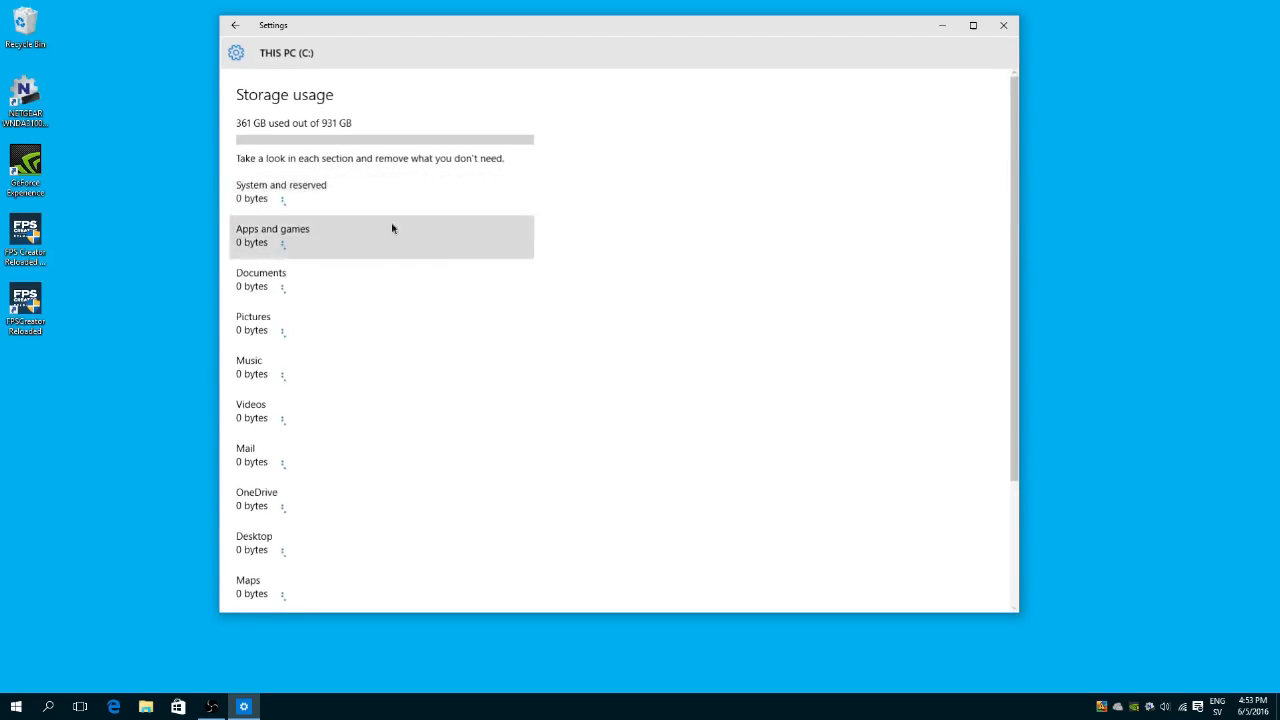
pyautogui.click(235, 25)
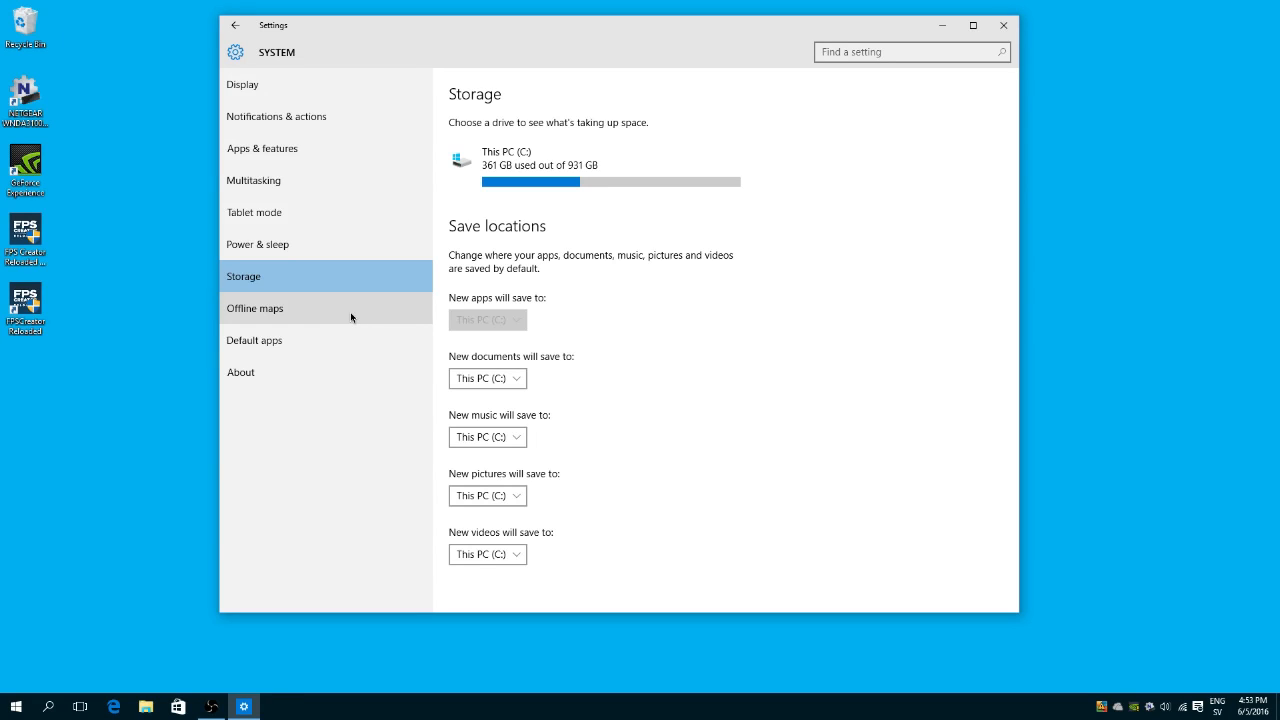
pyautogui.click(211, 707)
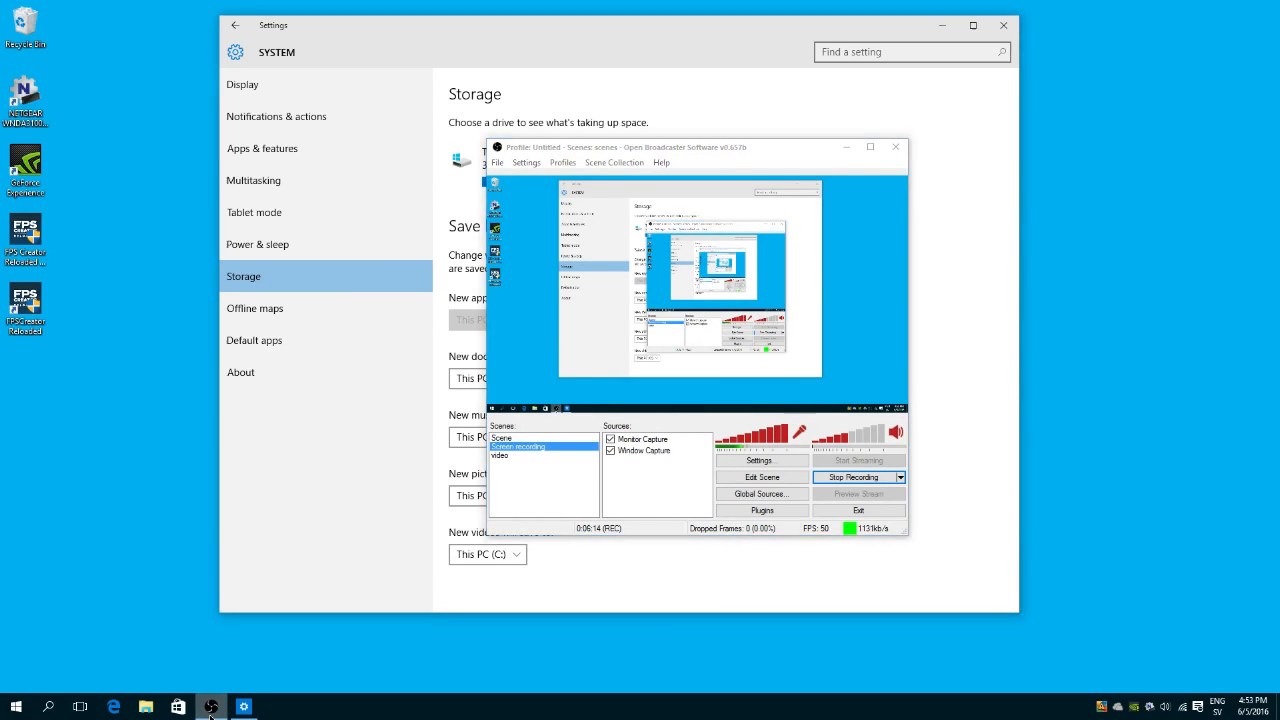
pyautogui.click(210, 712)
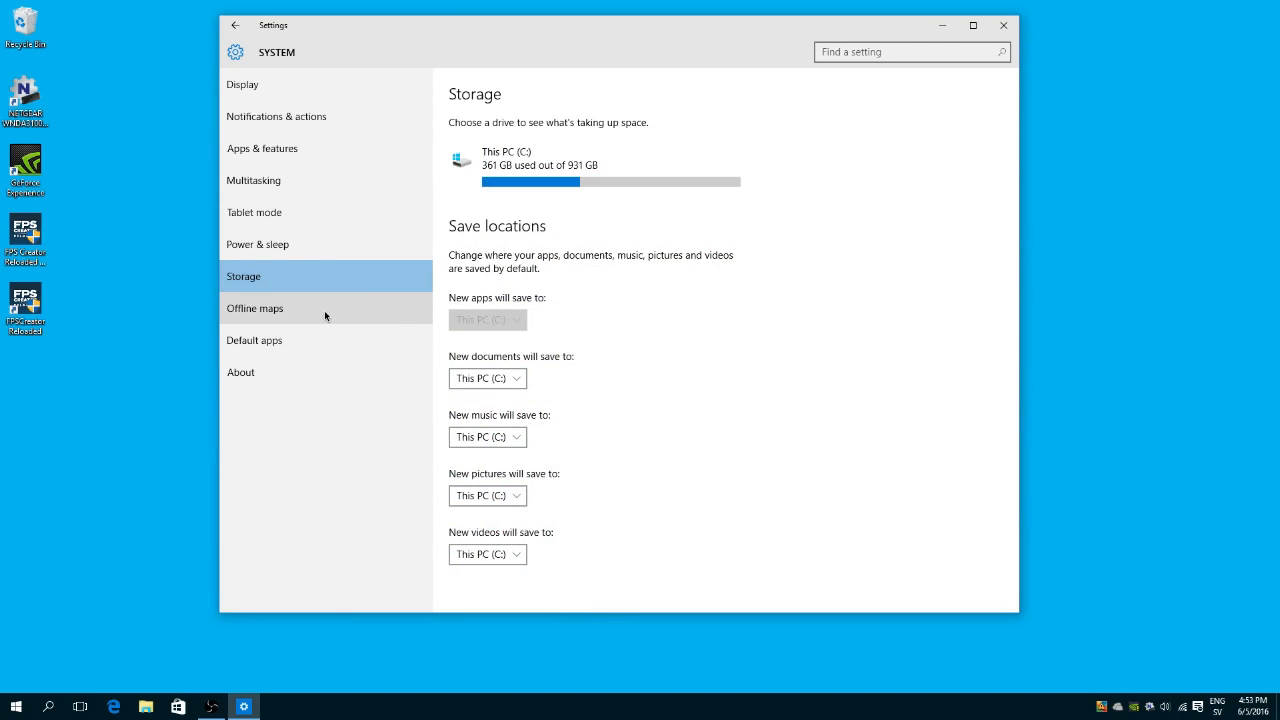
# View the Offline maps page and look through the Default apps list down to the web browser
pyautogui.click(290, 312)
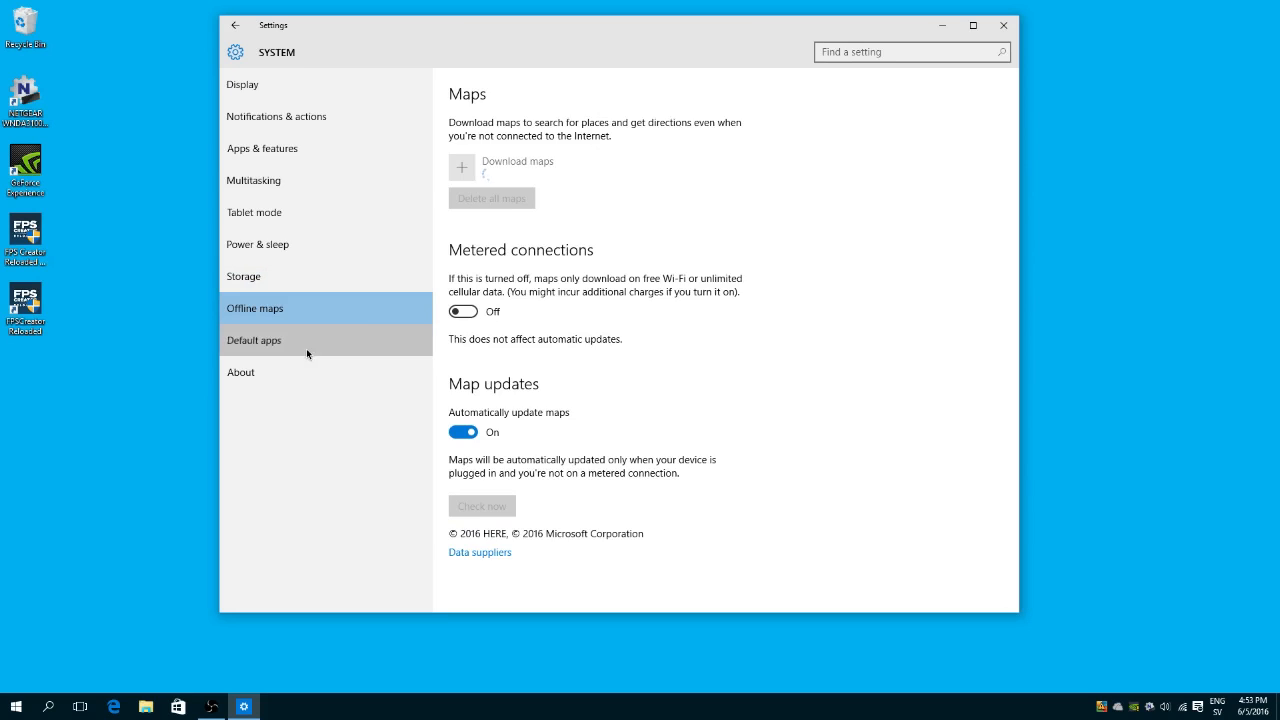
pyautogui.click(306, 352)
pyautogui.scroll(-5, 649, 409)
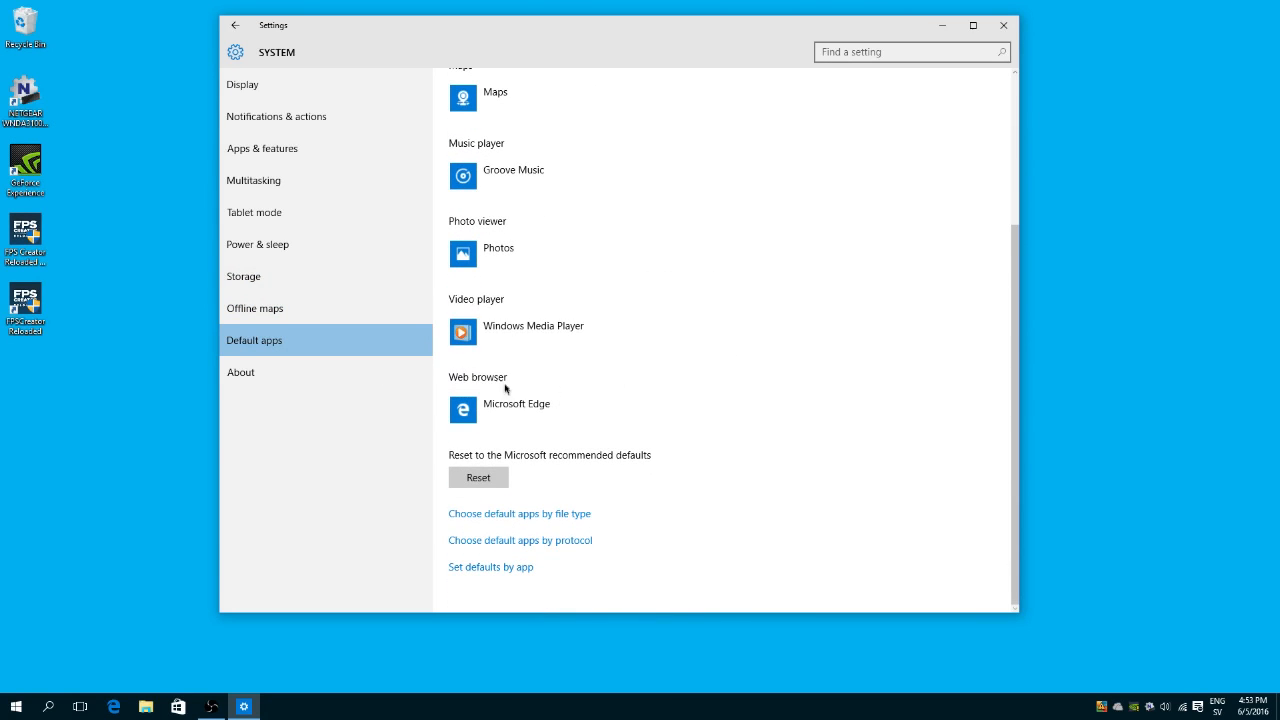
# Set the default web browser to Google Chrome and switch it back to Microsoft Edge
pyautogui.click(540, 406)
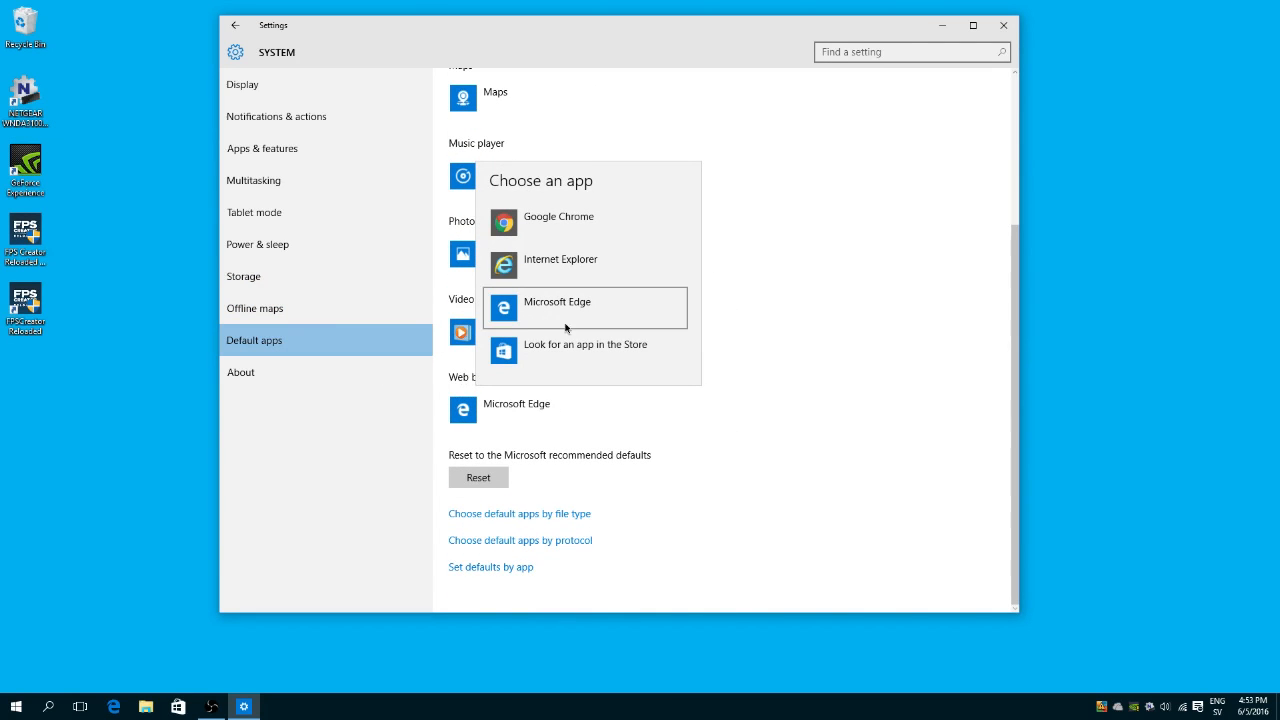
pyautogui.click(558, 222)
pyautogui.click(534, 403)
pyautogui.click(578, 300)
# View the PC information on the About page and go back to the main Settings overview
pyautogui.click(274, 374)
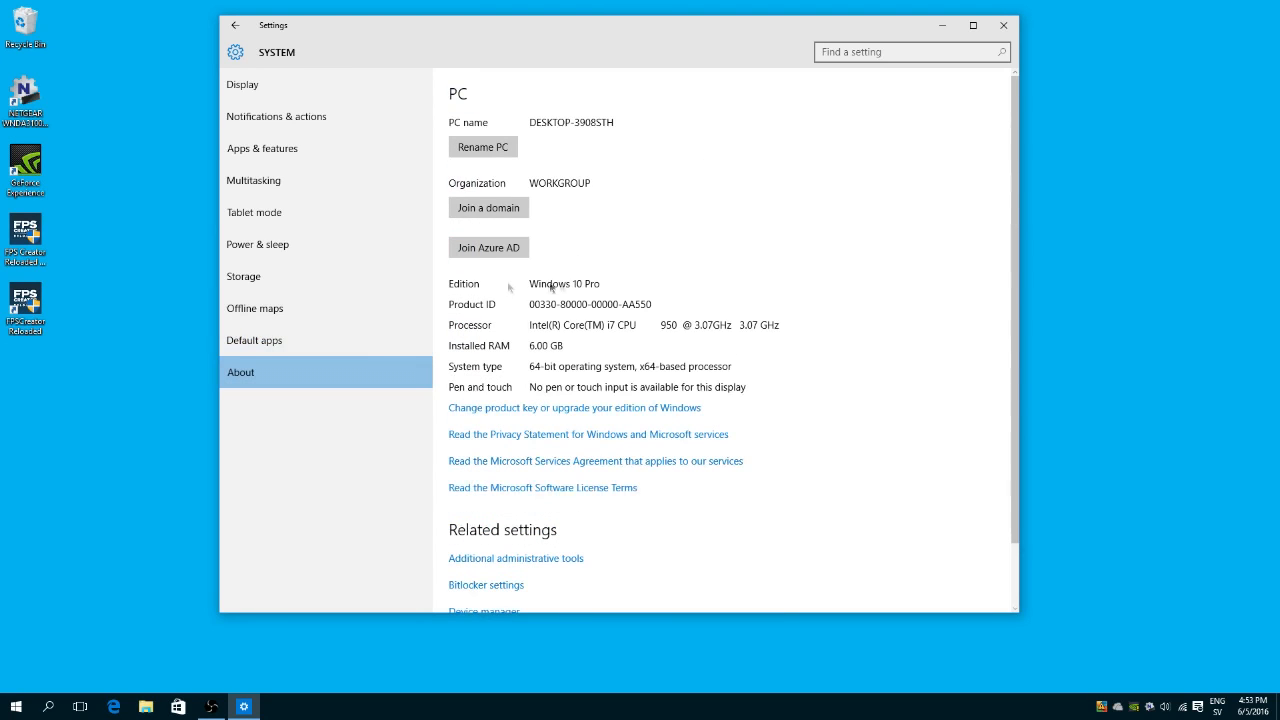
pyautogui.click(335, 340)
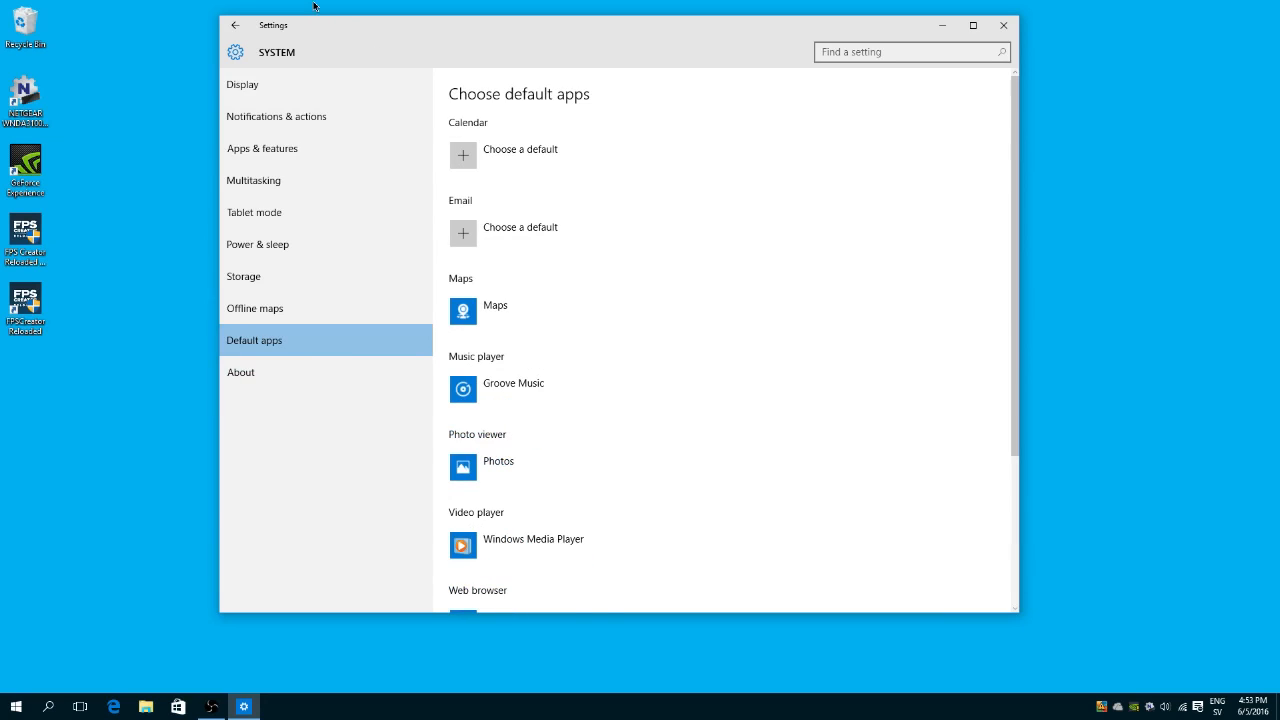
pyautogui.click(235, 25)
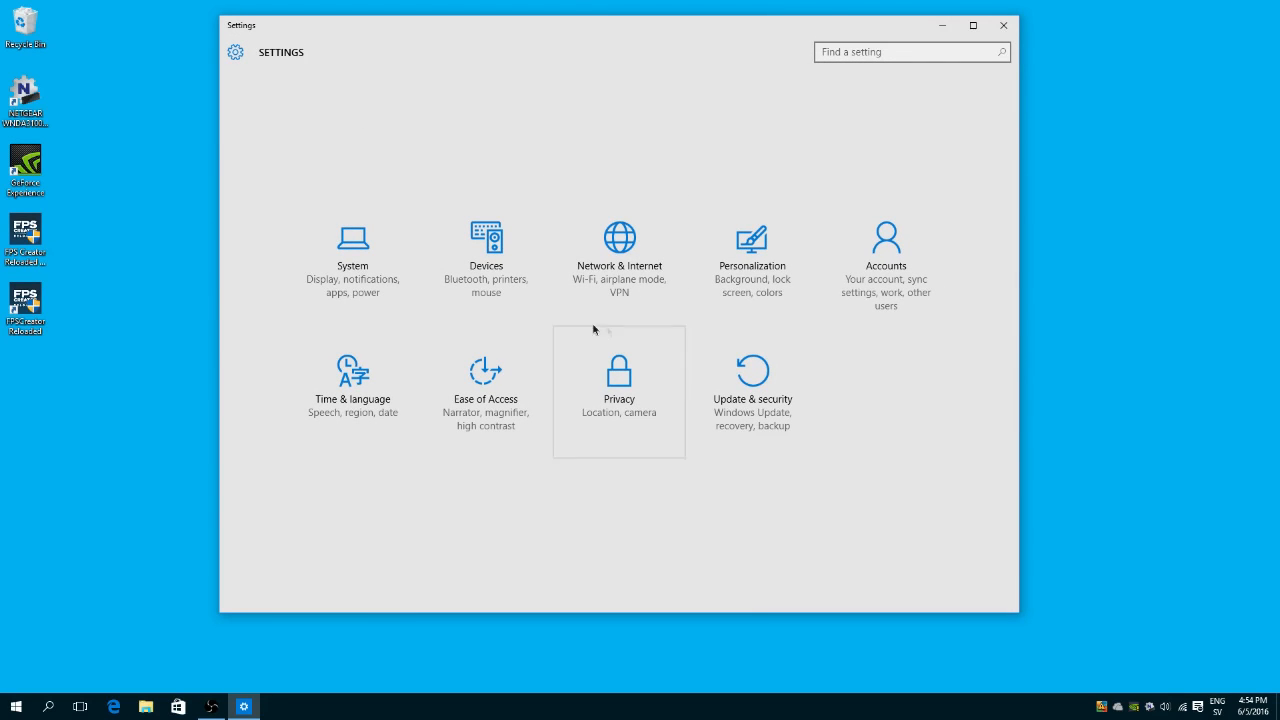
# Go to the Devices settings and view the connected devices
pyautogui.click(470, 272)
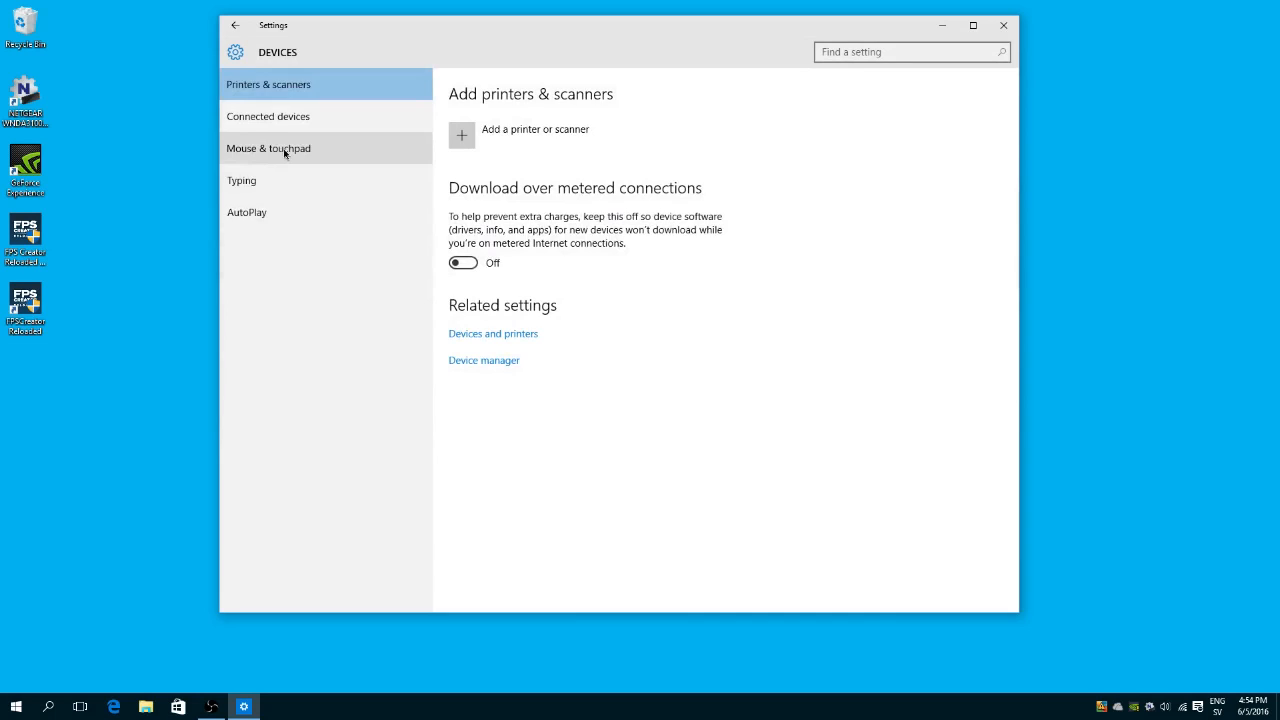
pyautogui.click(285, 179)
pyautogui.click(272, 118)
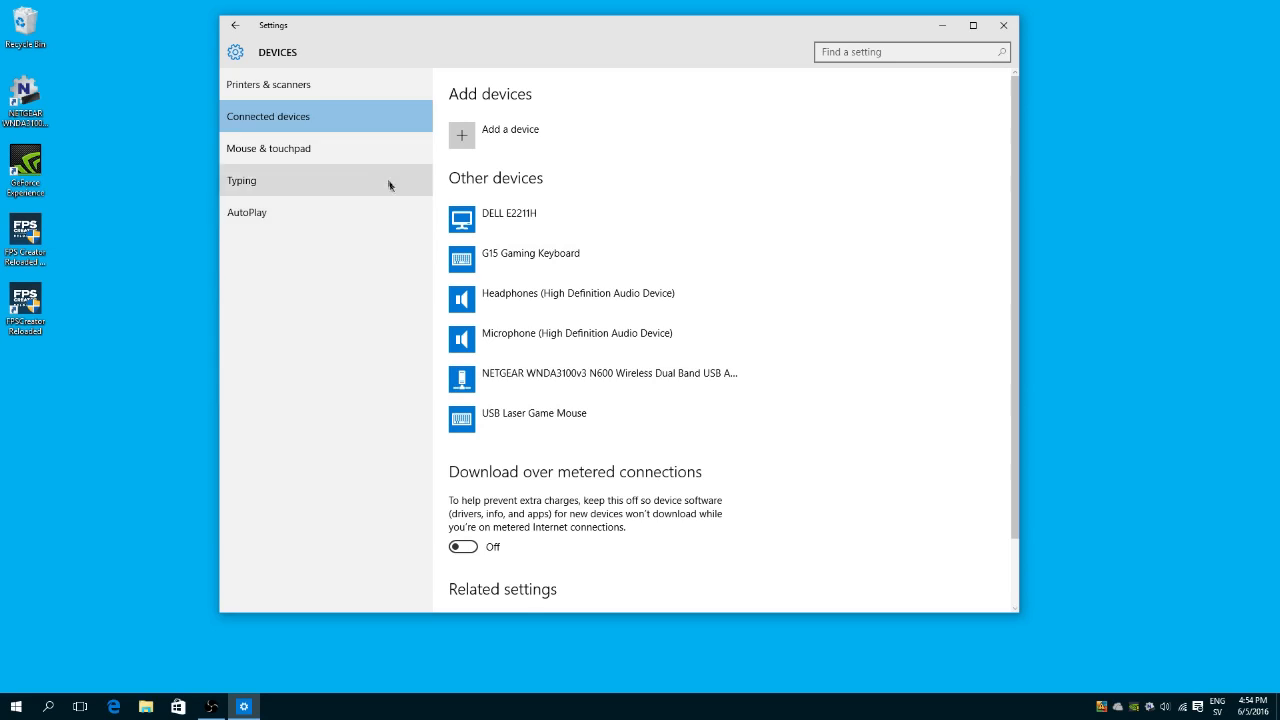
# Turn off autocorrection of misspelled words in the Typing settings and open the AutoPlay page
pyautogui.click(280, 181)
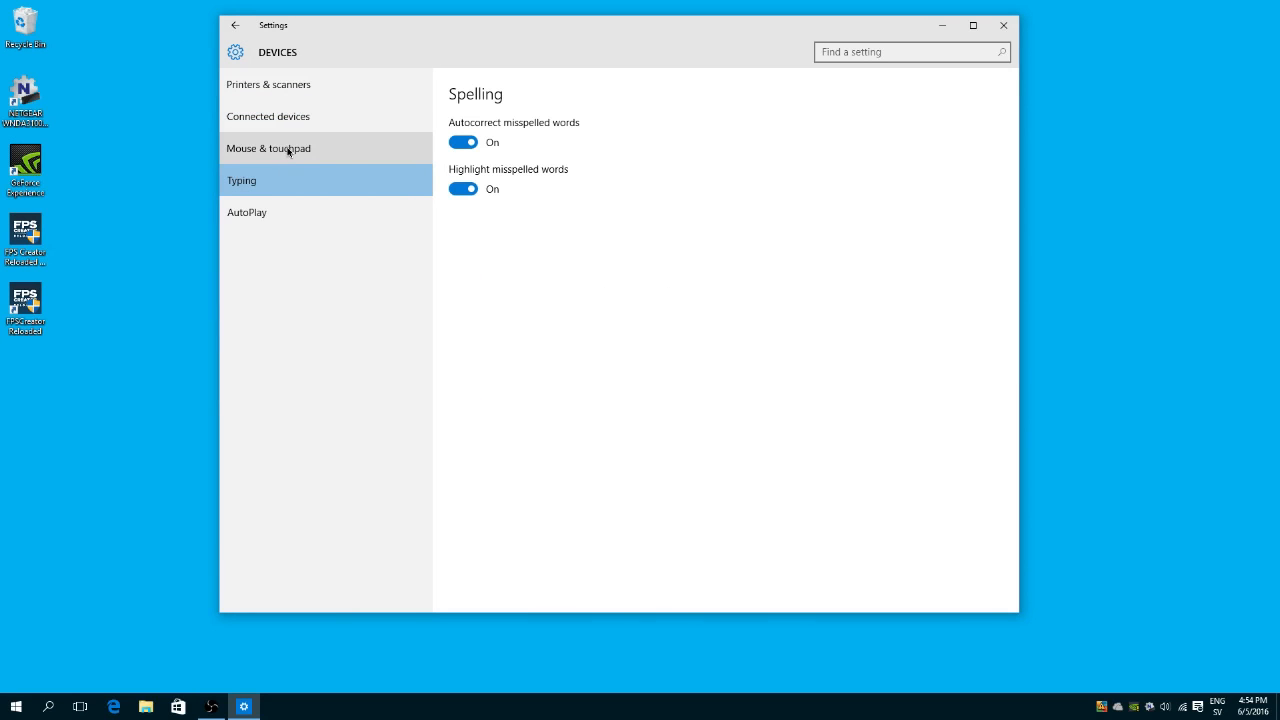
pyautogui.click(460, 142)
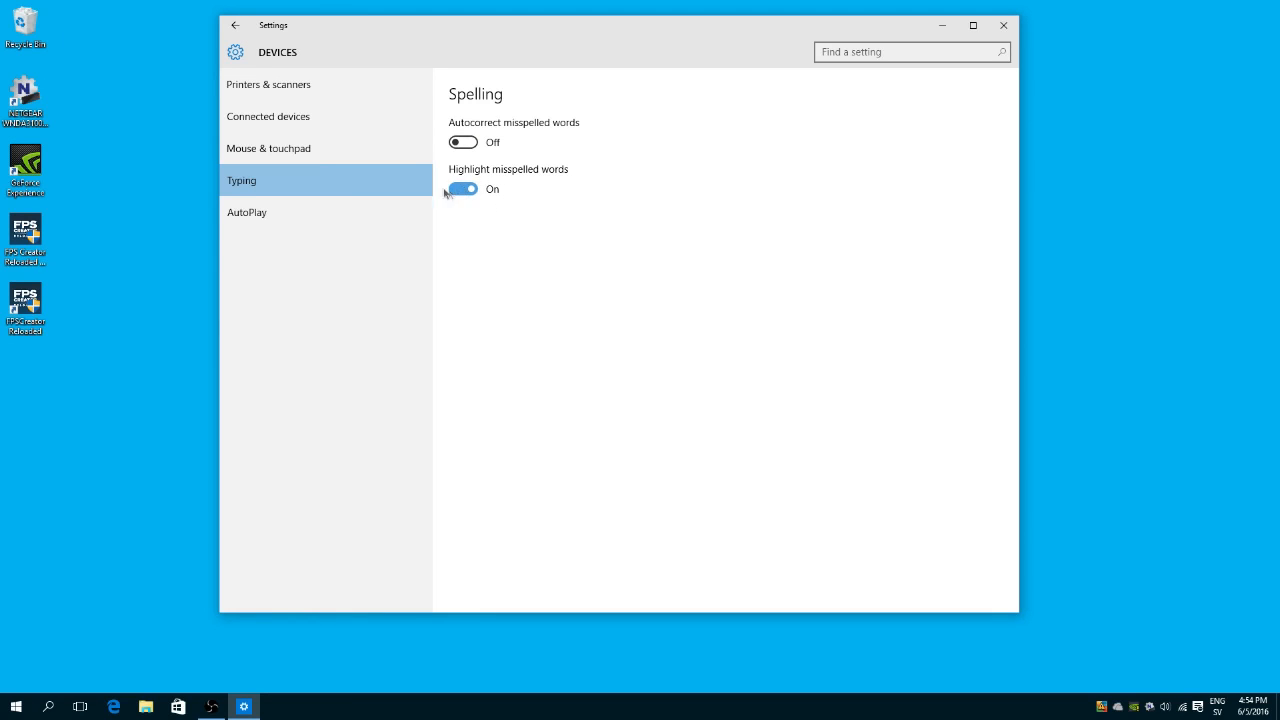
pyautogui.click(300, 214)
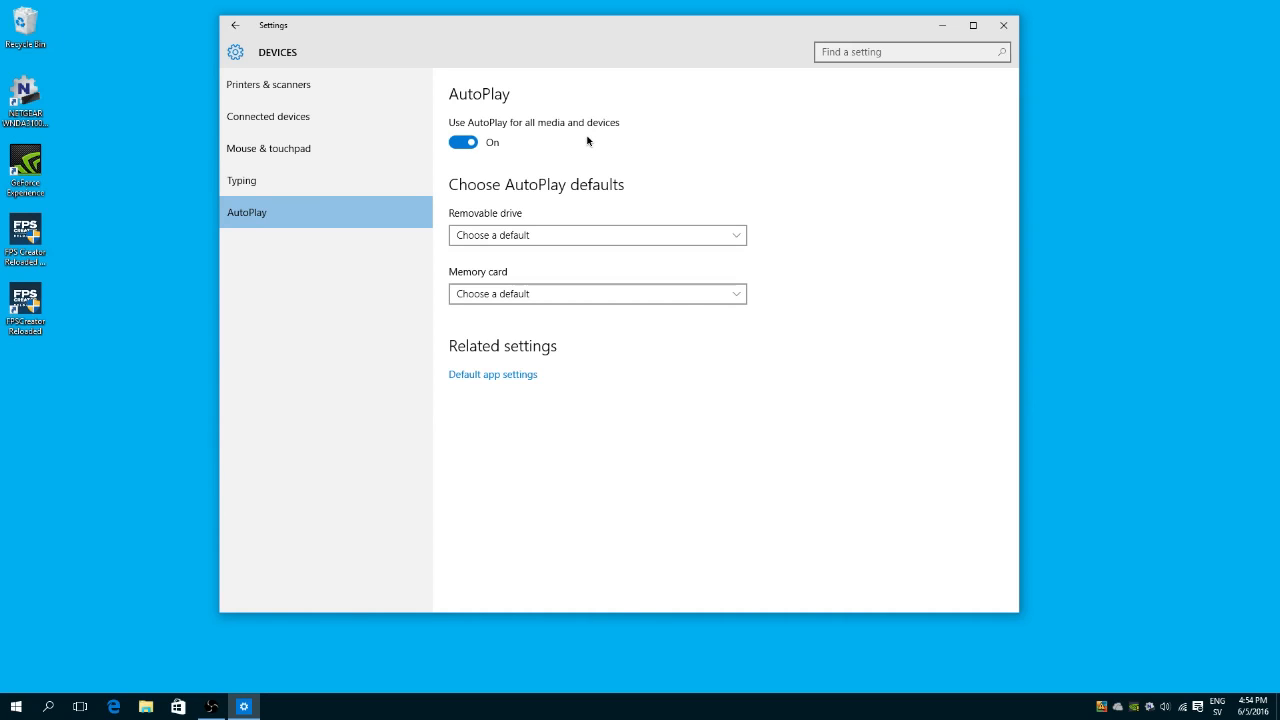
# Return to the Settings overview, open Personalization and look at its Colors and Background pages
pyautogui.click(236, 27)
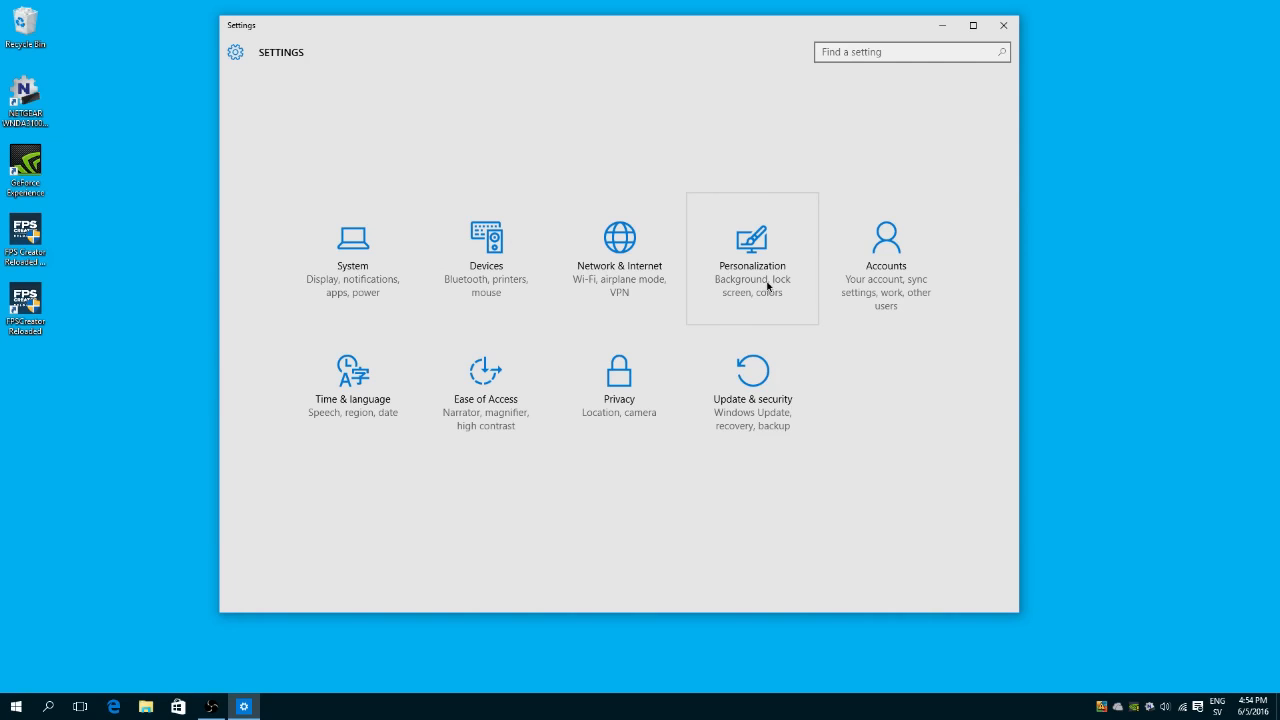
pyautogui.click(787, 248)
pyautogui.click(372, 117)
pyautogui.click(336, 94)
# Demonstrate reaching the Personalization settings directly from the desktop
pyautogui.rightClick(179, 154)
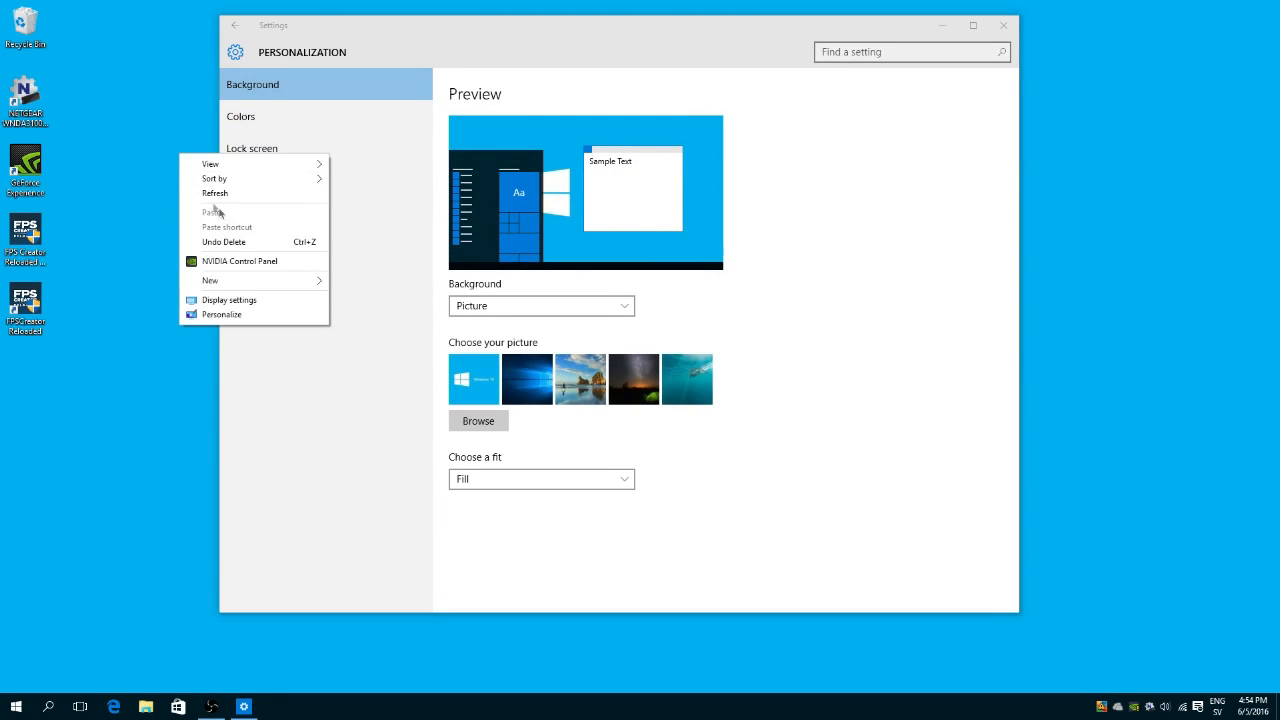
pyautogui.click(246, 312)
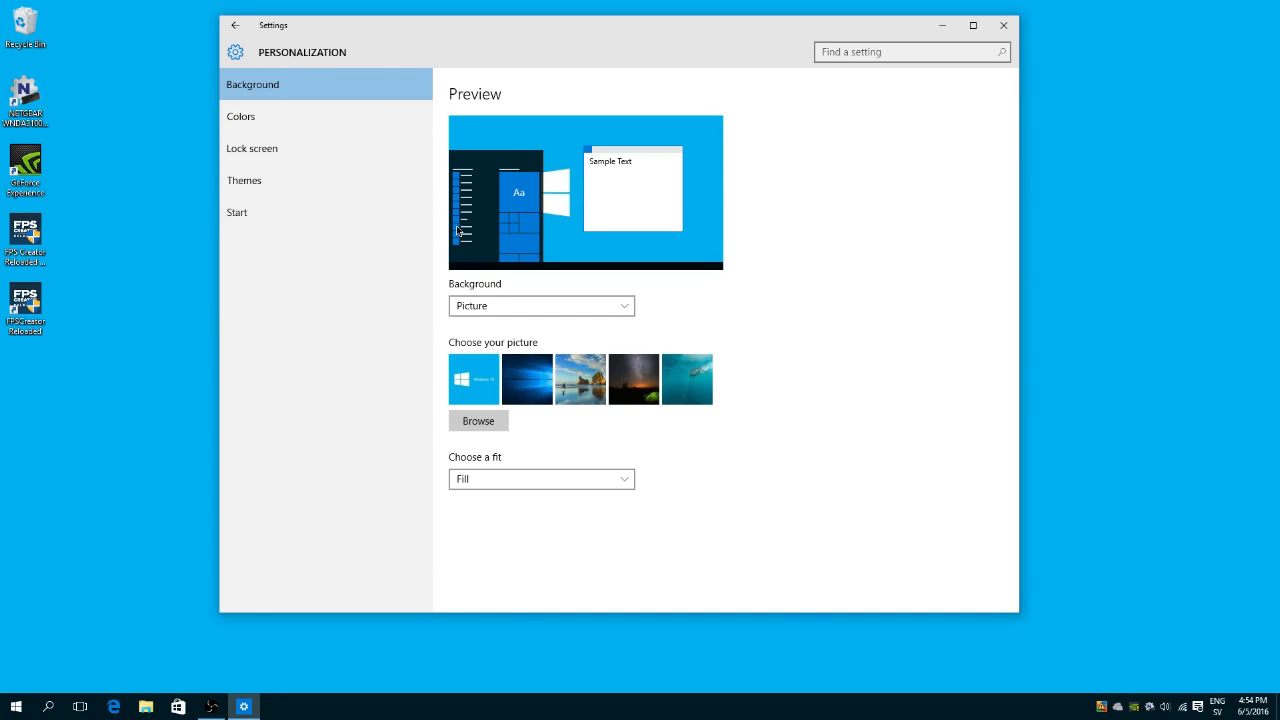
pyautogui.rightClick(159, 185)
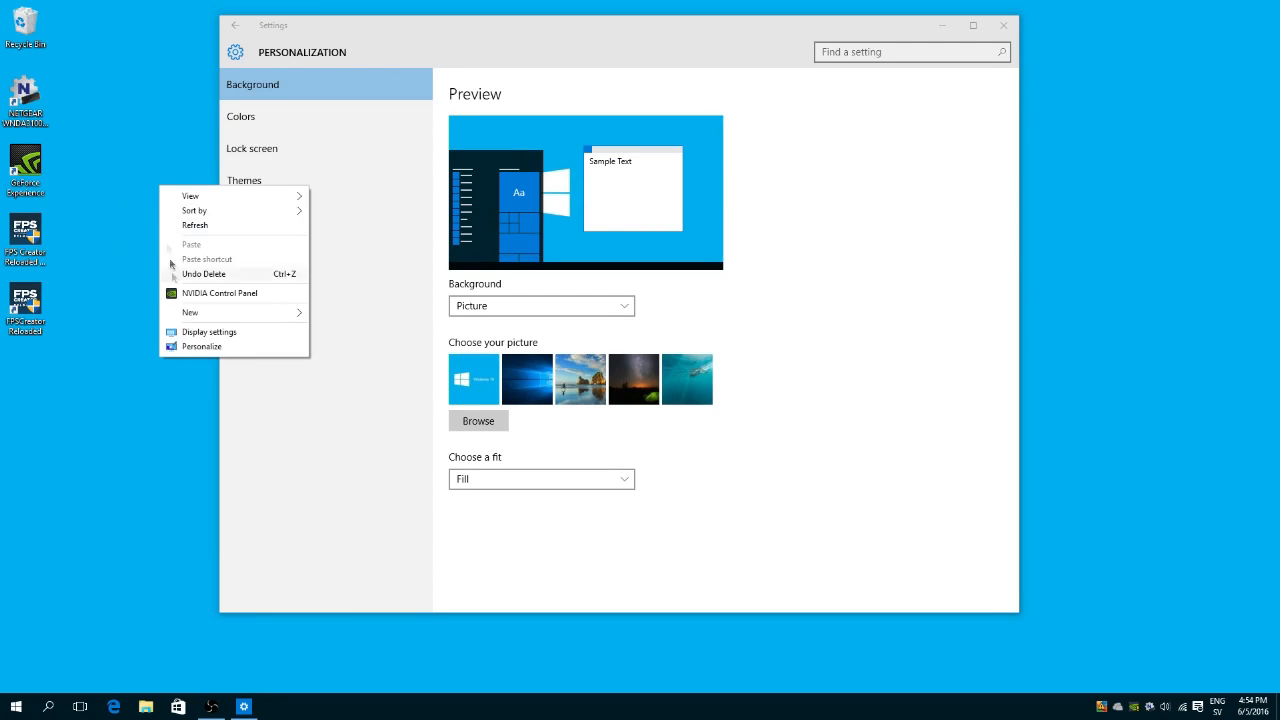
pyautogui.click(210, 346)
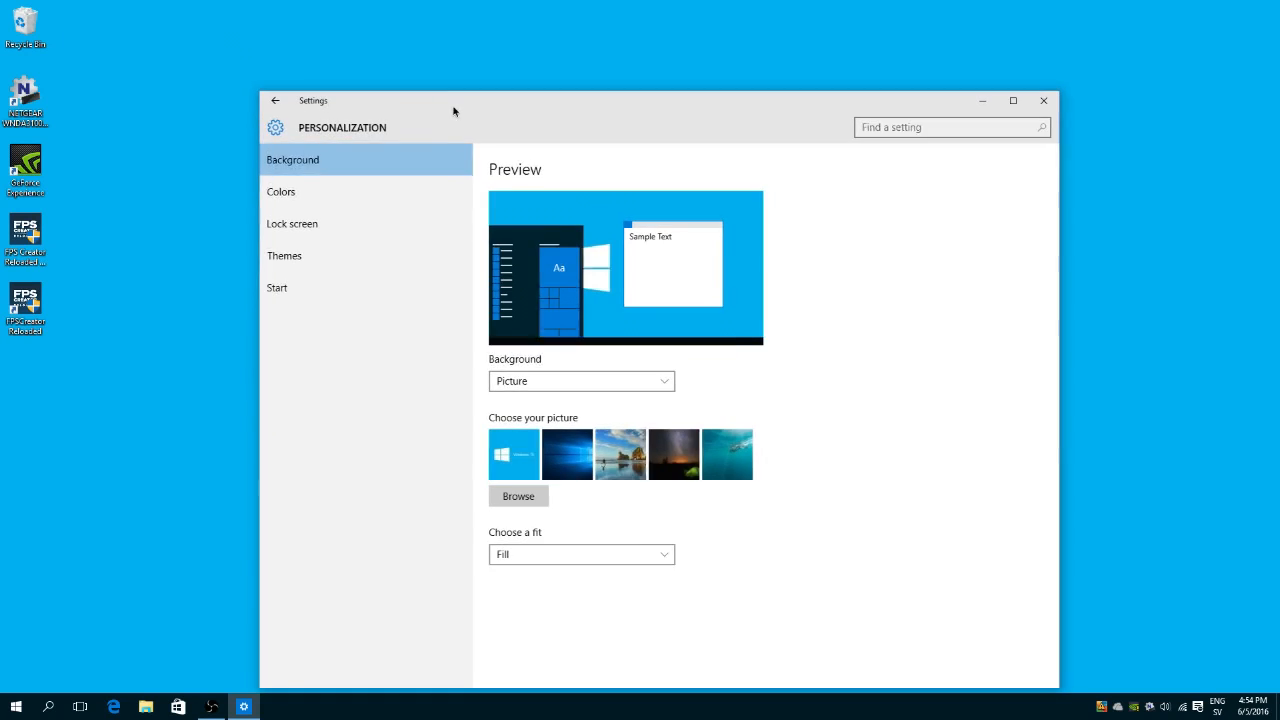
# On the Personalization Colors page, turn automatic accent color picking from the background on and back off
pyautogui.click(363, 195)
pyautogui.scroll(-3, 607, 437)
pyautogui.scroll(3, 607, 437)
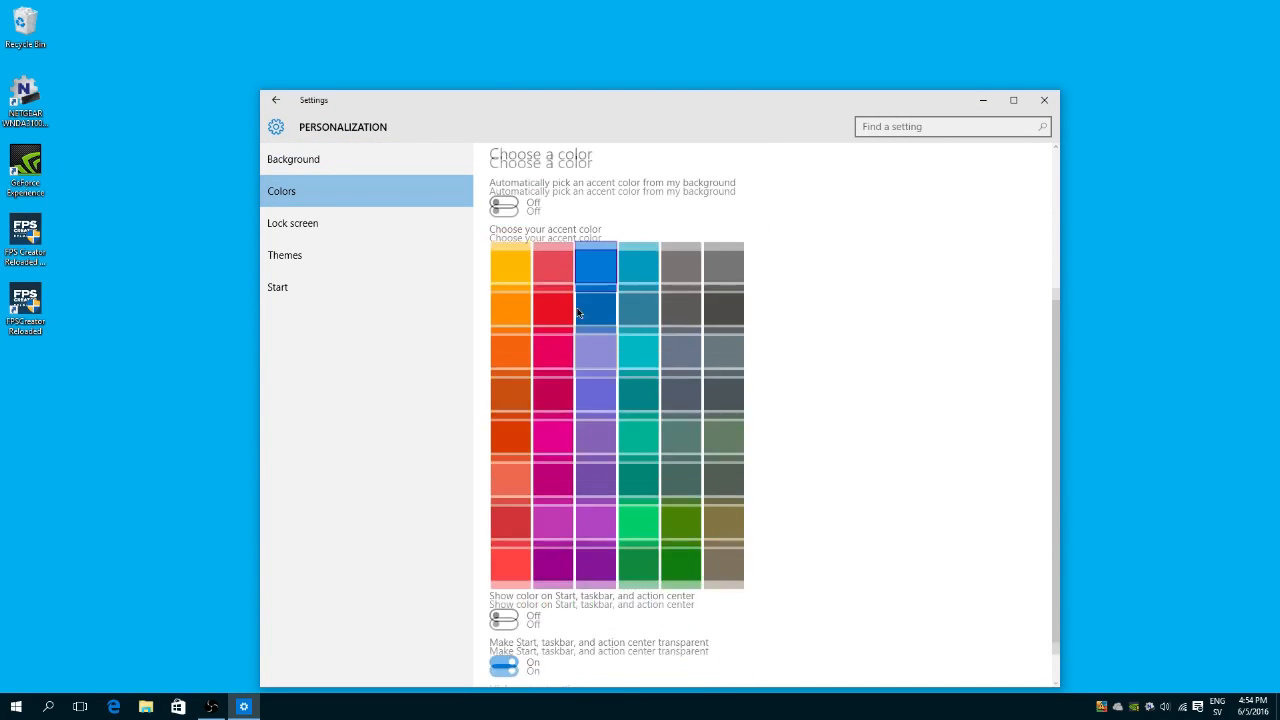
pyautogui.click(496, 341)
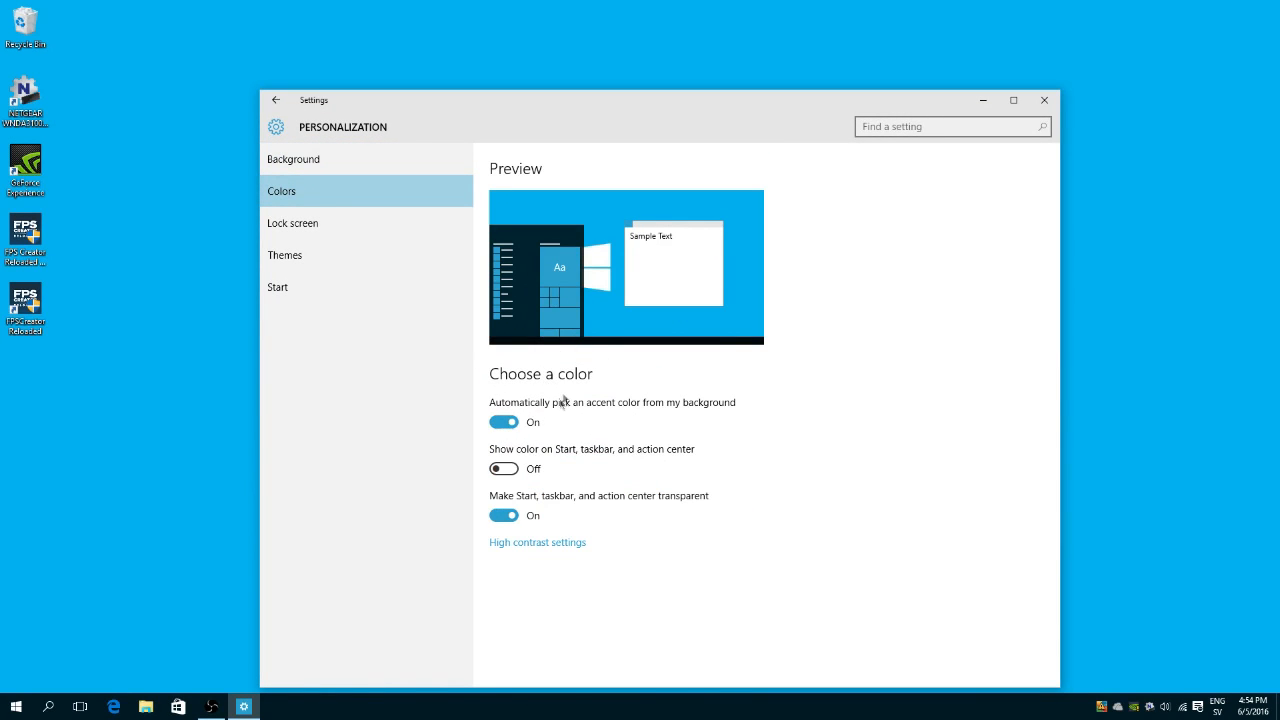
pyautogui.click(505, 422)
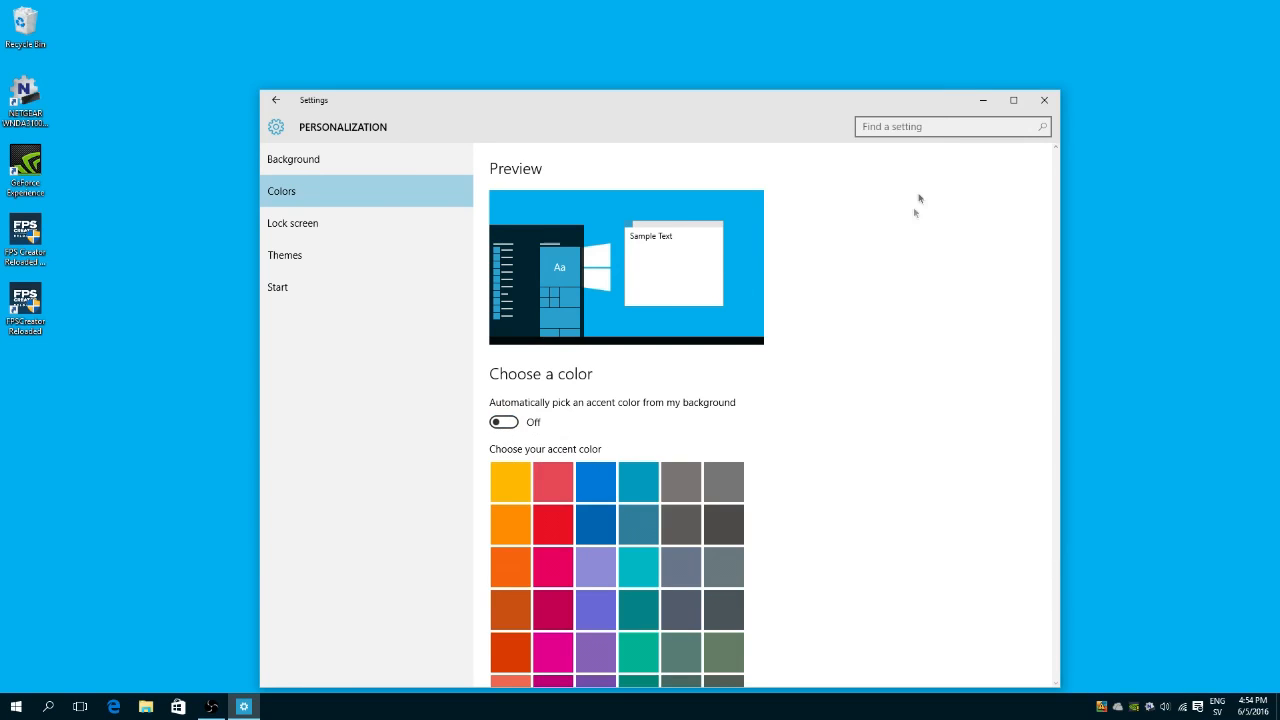
# Minimize Settings to look at the desktop background, and restore the window
pyautogui.click(983, 100)
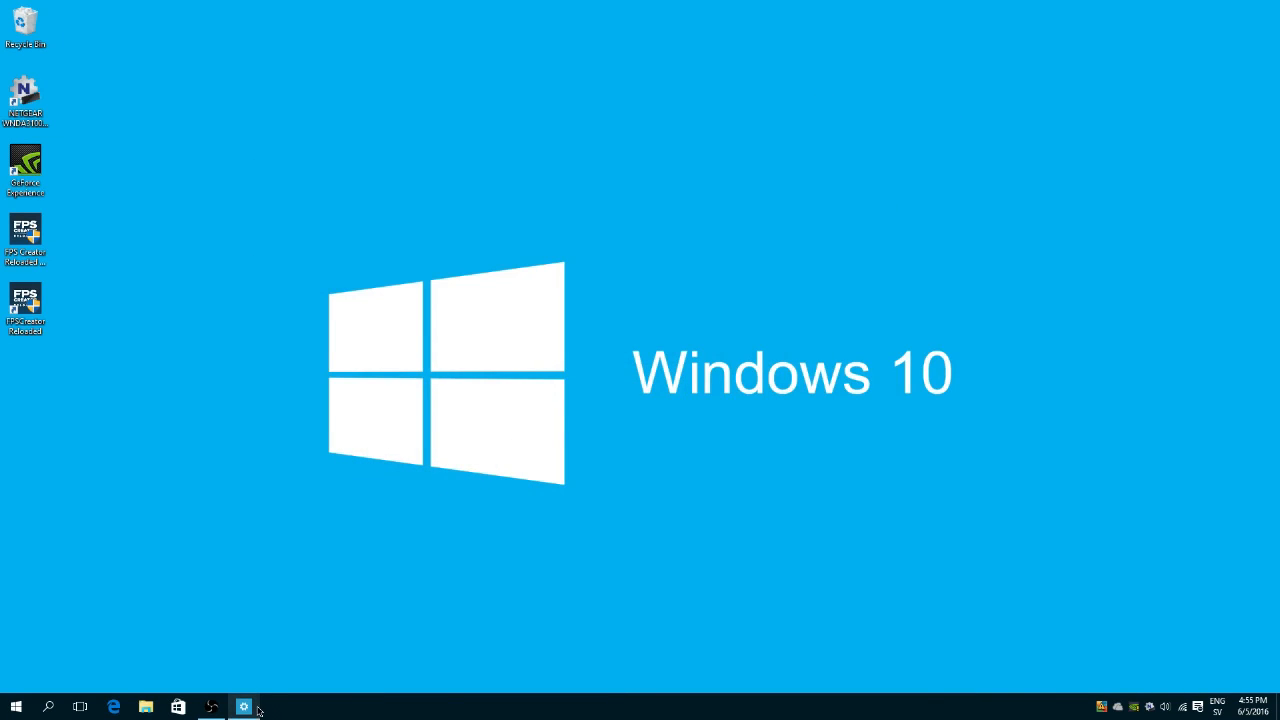
pyautogui.click(243, 707)
pyautogui.click(985, 101)
pyautogui.moveTo(1086, 116); pyautogui.dragTo(136, 580)
pyautogui.click(243, 707)
# Turn on automatic accent color picking and showing color on Start, taskbar, and action center
pyautogui.scroll(-5, 726, 458)
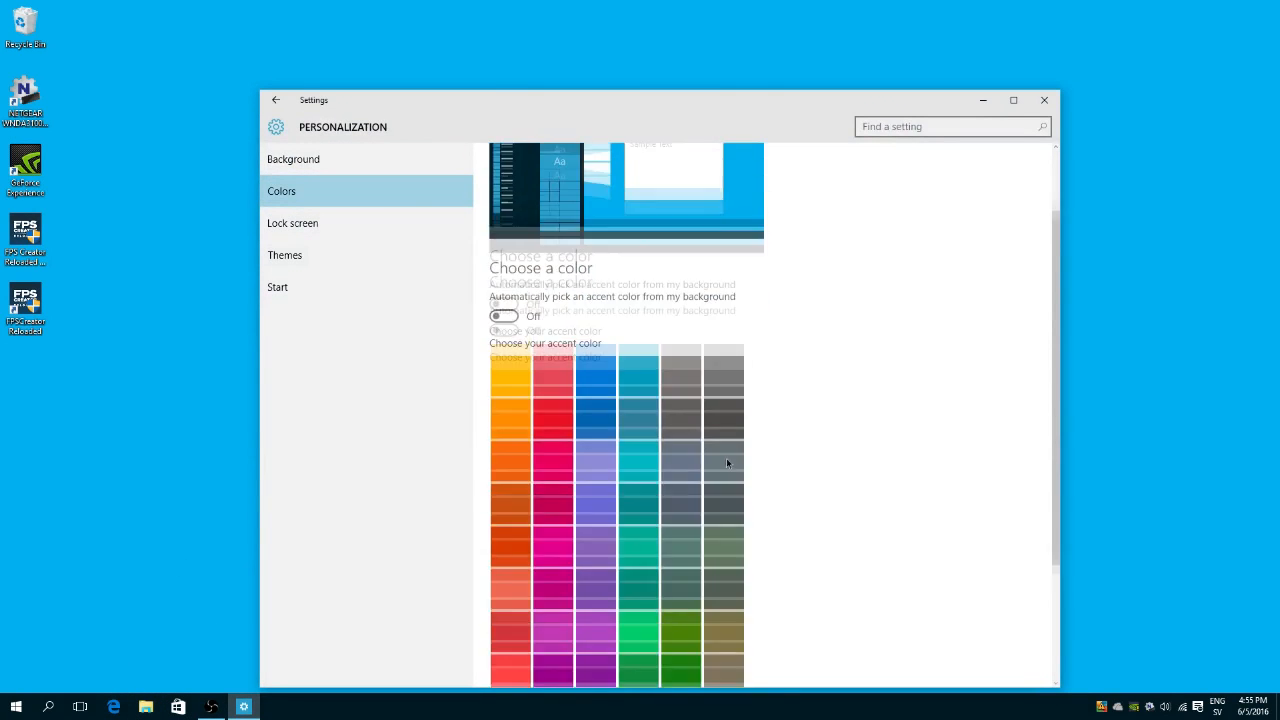
pyautogui.scroll(3, 631, 404)
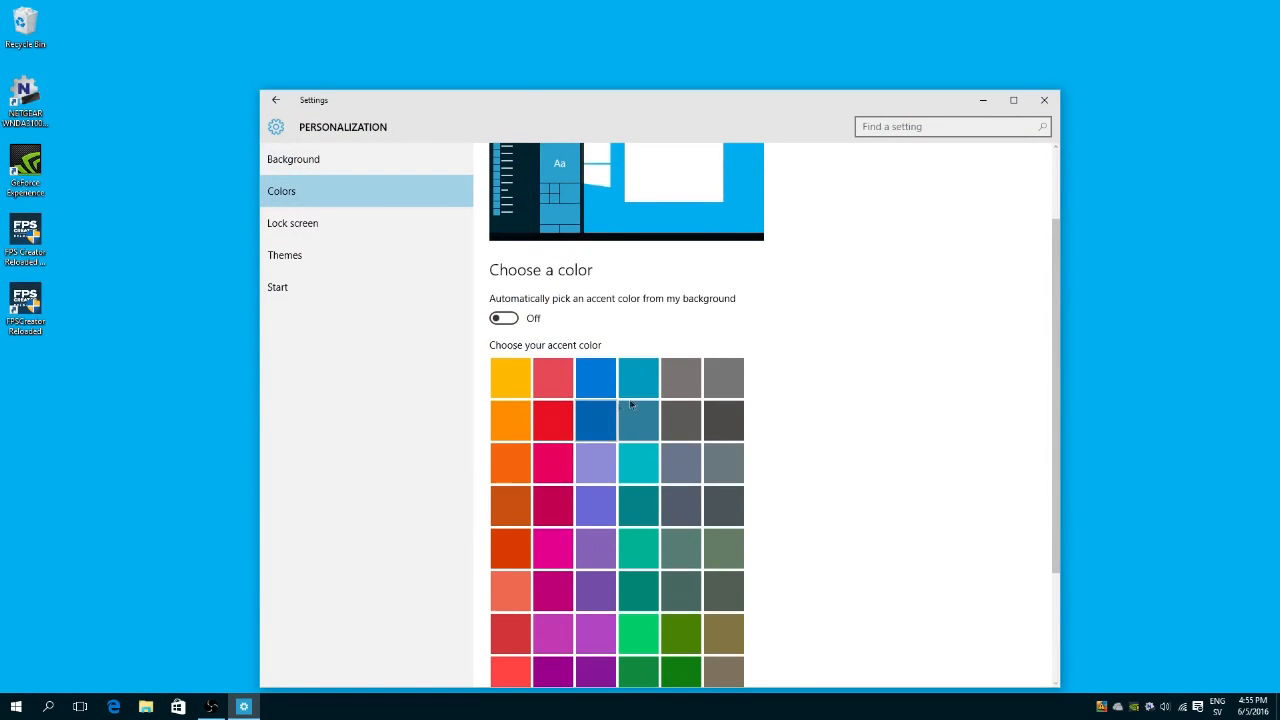
pyautogui.click(508, 320)
pyautogui.click(511, 472)
pyautogui.click(511, 472)
pyautogui.click(511, 472)
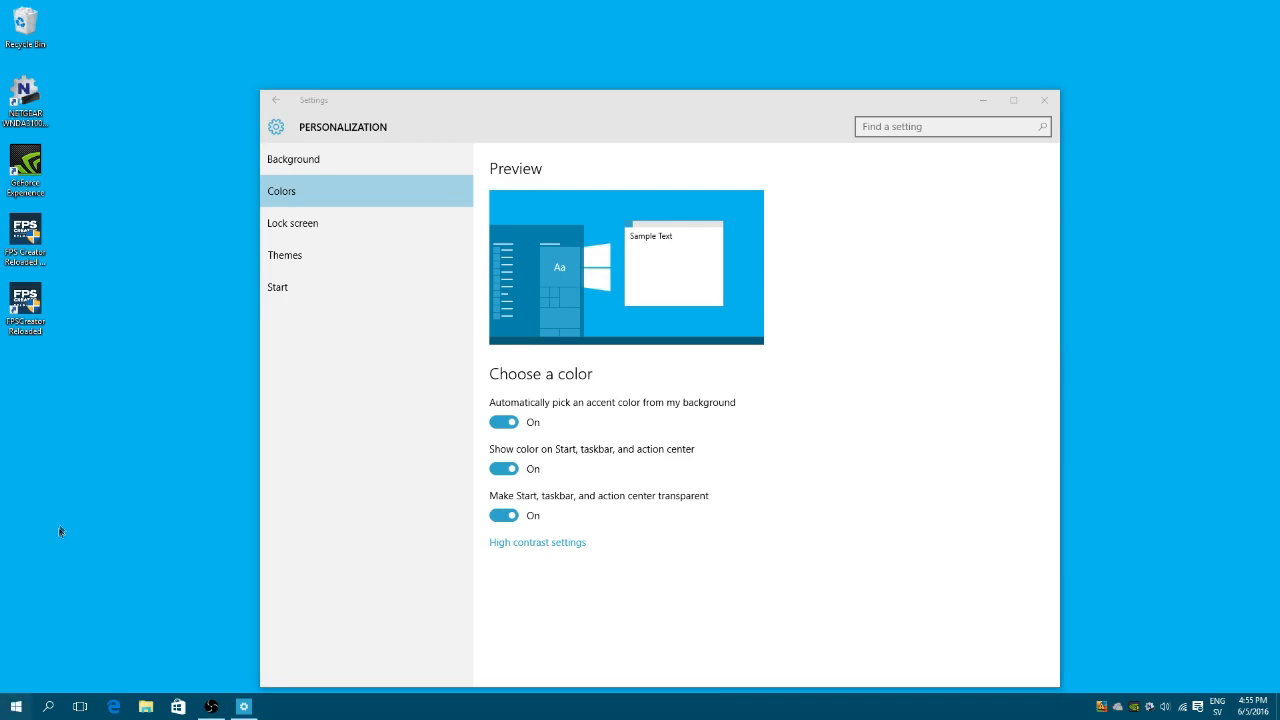
# Check how the accent color looks on the Start menu and the action center
pyautogui.click(16, 707)
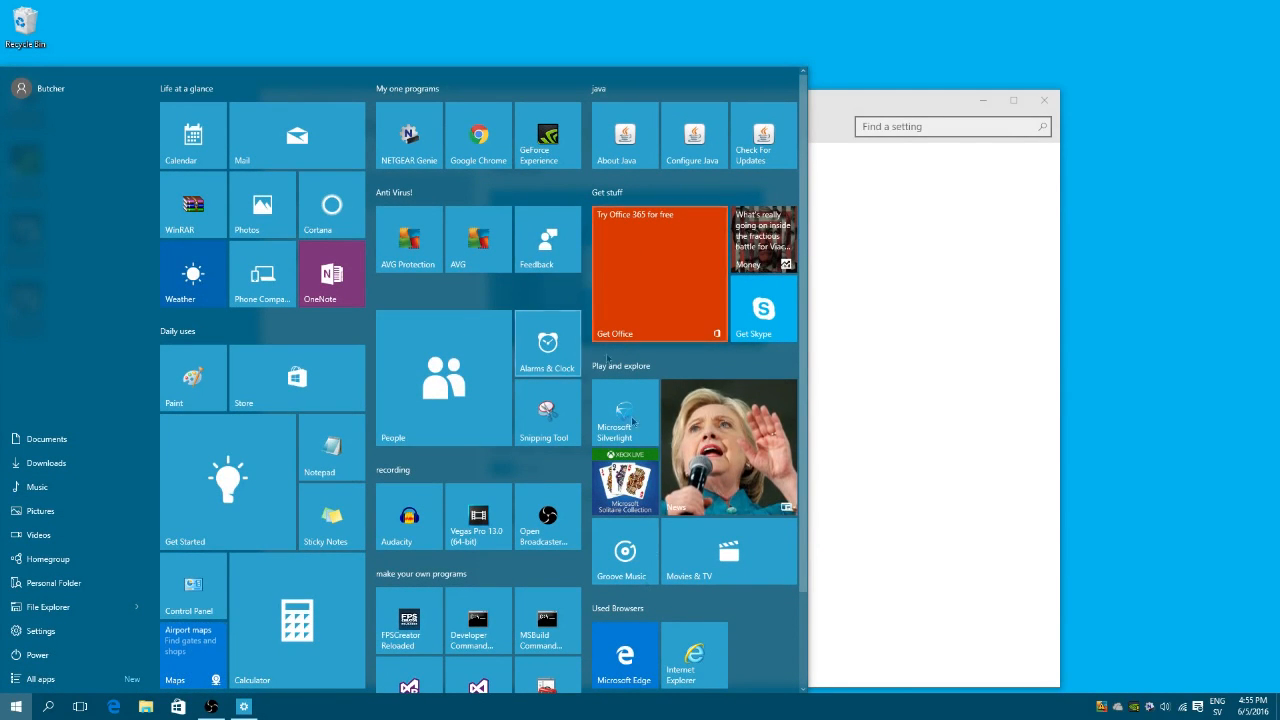
pyautogui.click(852, 190)
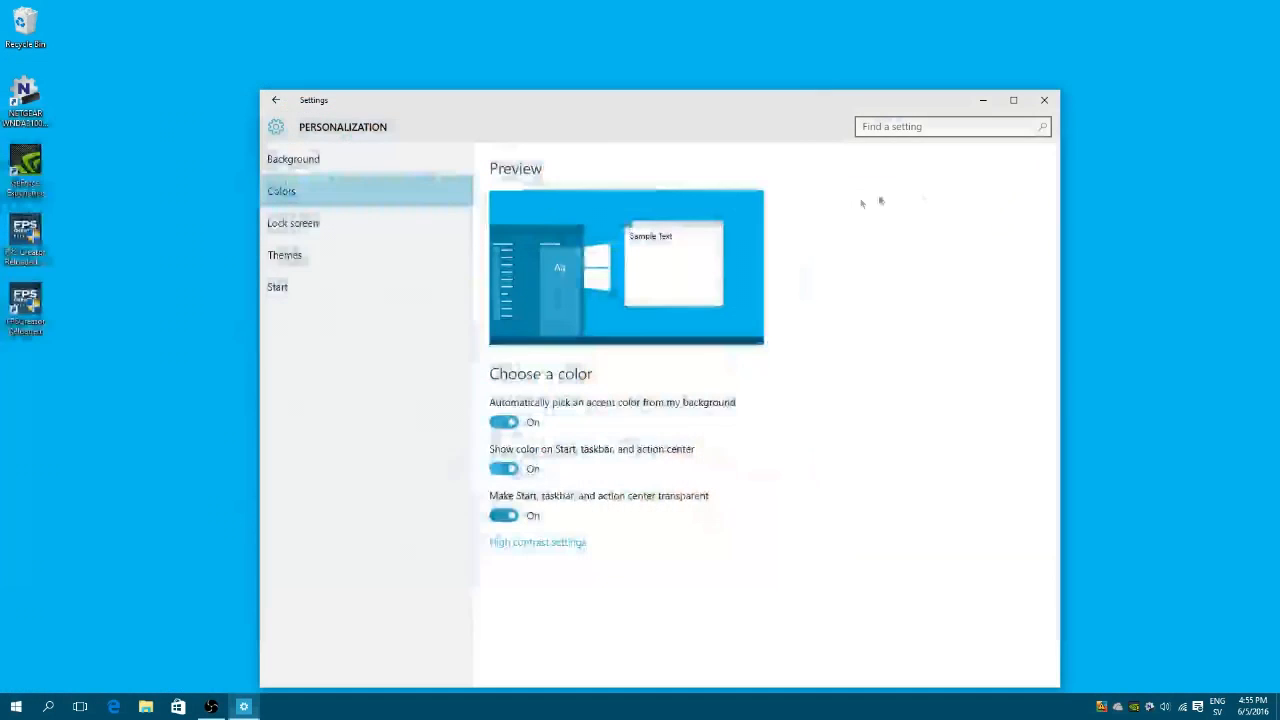
pyautogui.click(1196, 707)
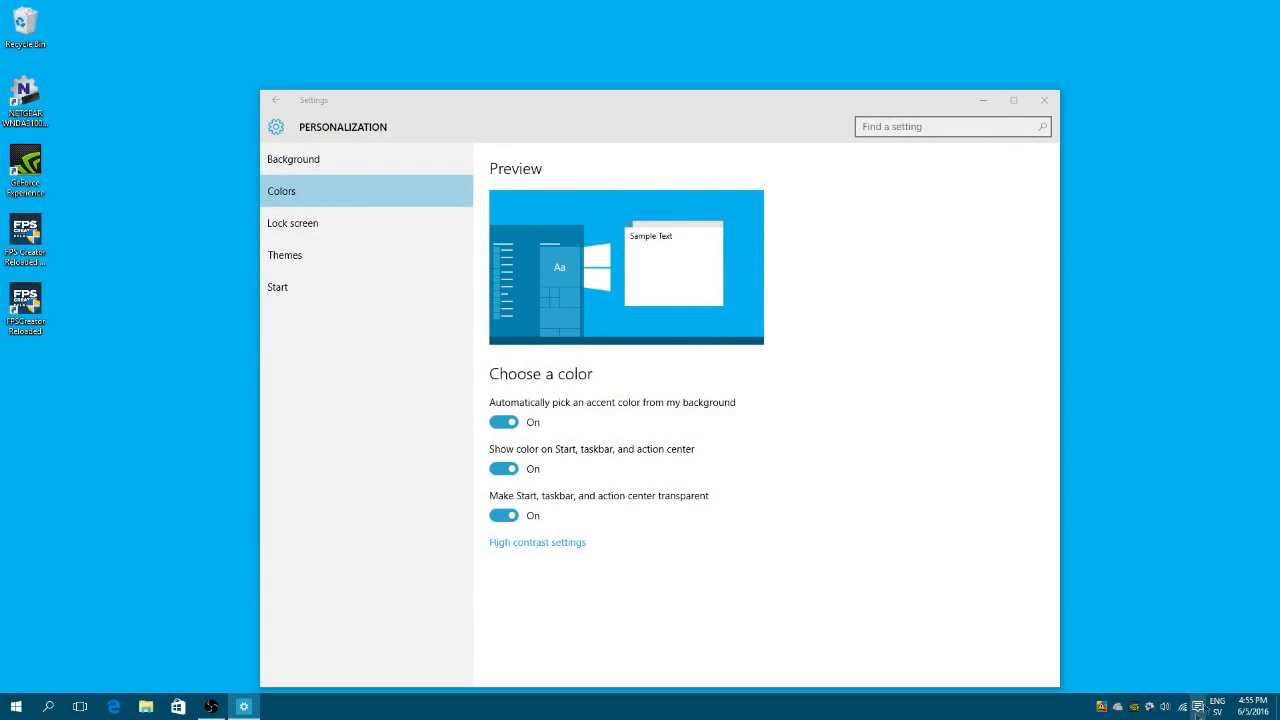
pyautogui.click(973, 422)
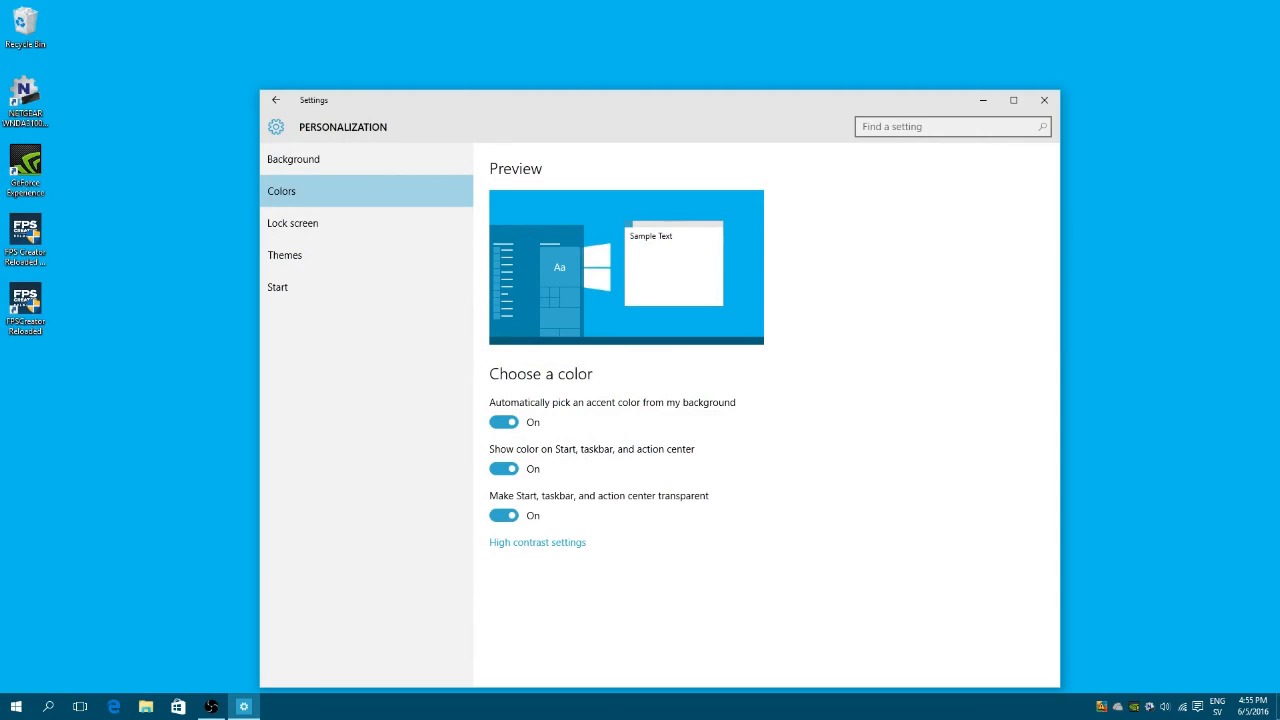
pyautogui.click(16, 707)
pyautogui.click(16, 707)
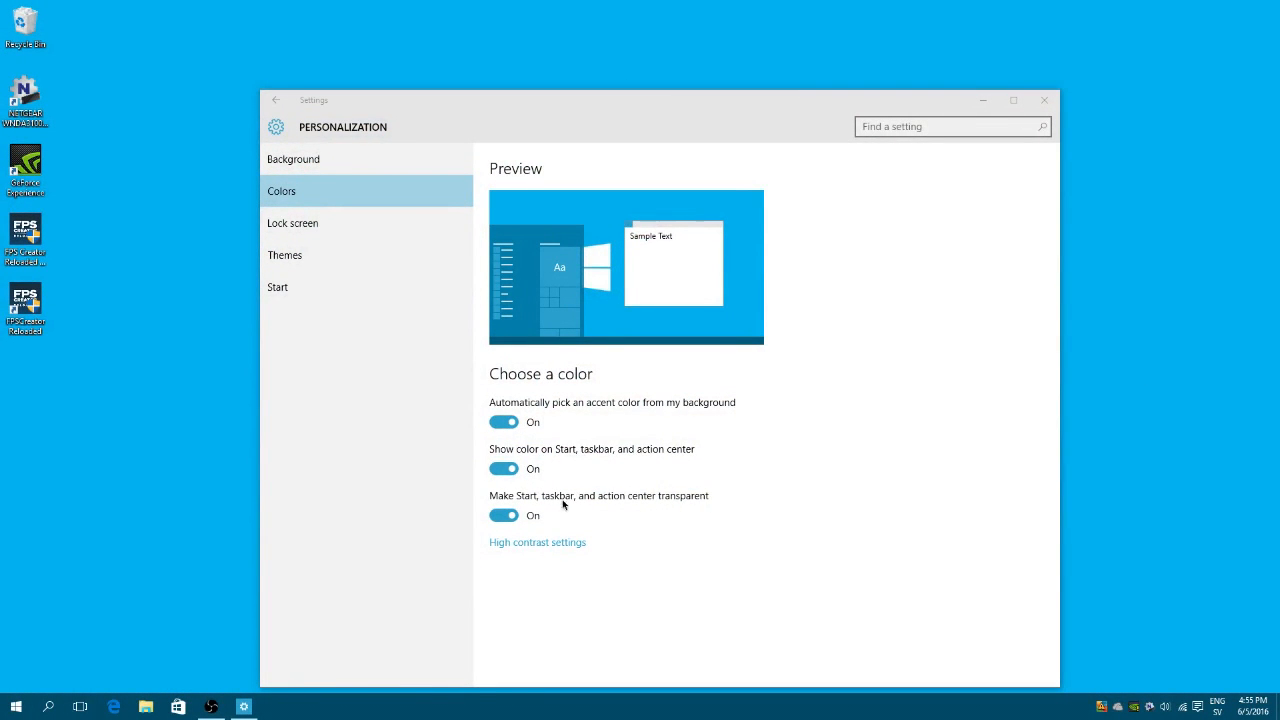
# Preview the High Contrast #1 theme in the high contrast settings without applying it
pyautogui.click(517, 545)
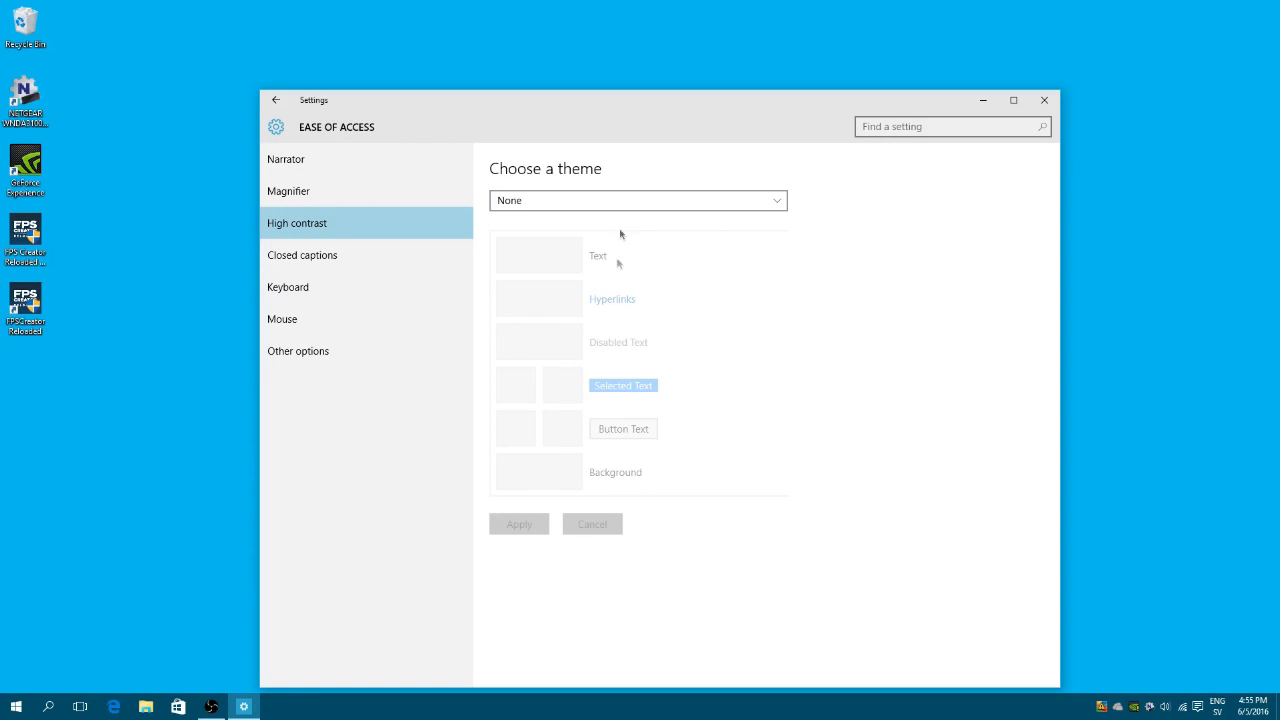
pyautogui.click(617, 201)
pyautogui.click(591, 231)
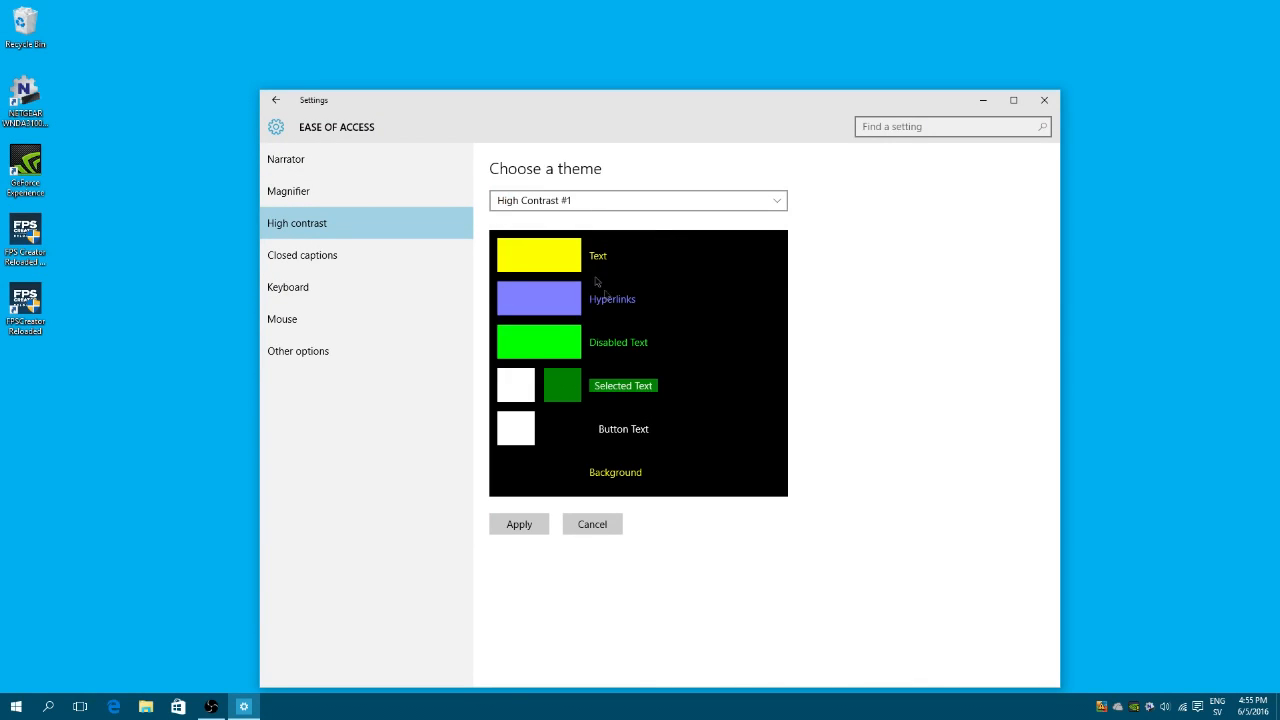
# Reopen Personalization from the desktop and open the theme settings from its Themes page
pyautogui.click(995, 108)
pyautogui.rightClick(754, 122)
pyautogui.click(792, 281)
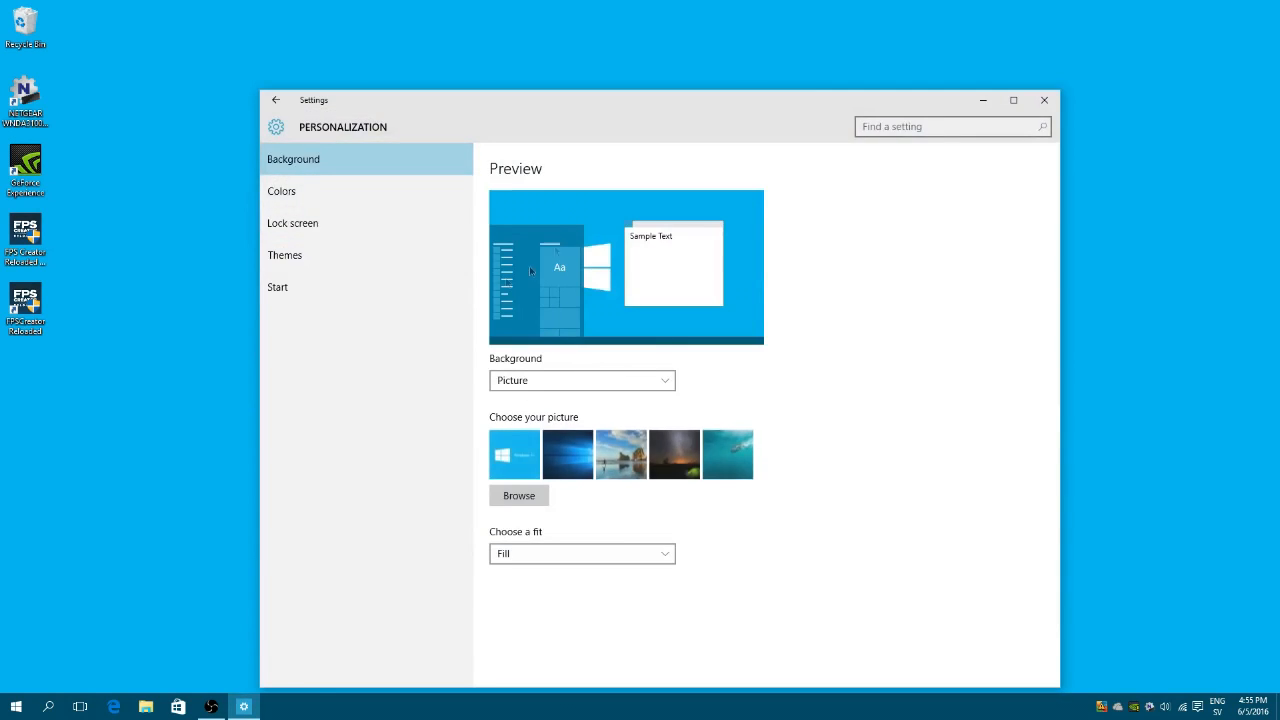
pyautogui.click(293, 254)
pyautogui.click(535, 198)
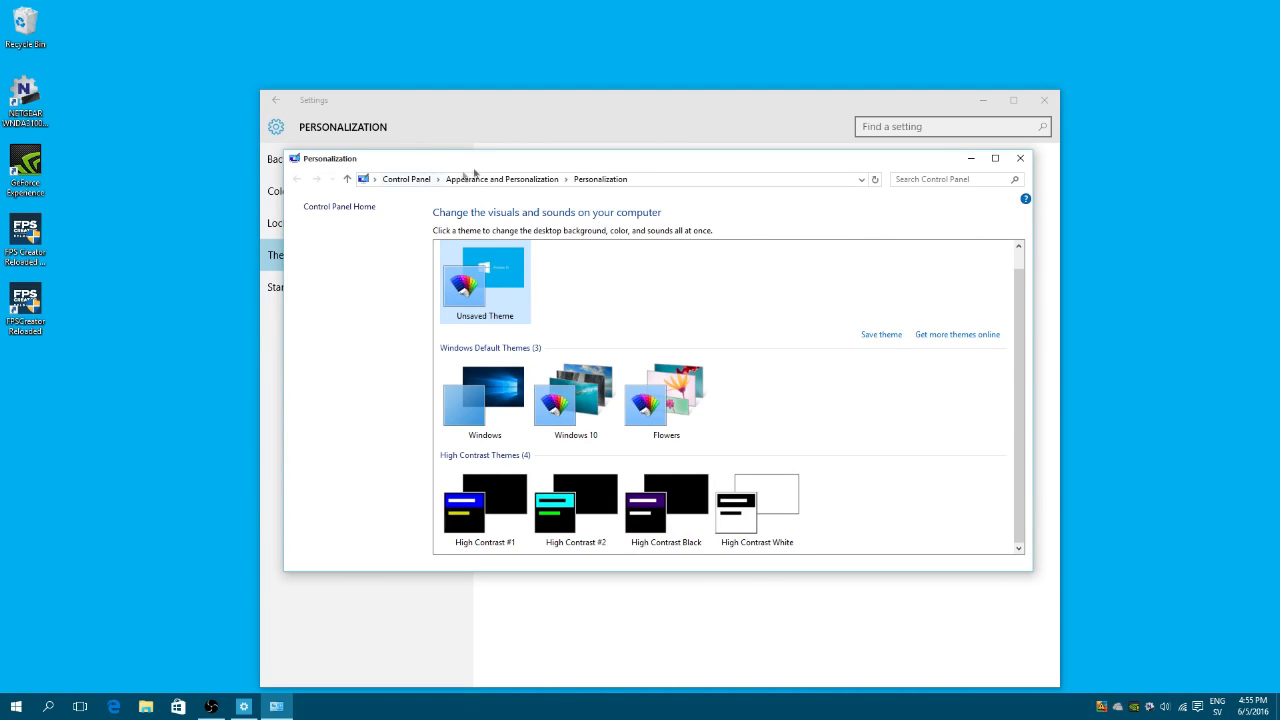
# Save the current unsaved theme under the name Windows 10 Background
pyautogui.moveTo(486, 168); pyautogui.dragTo(481, 161)
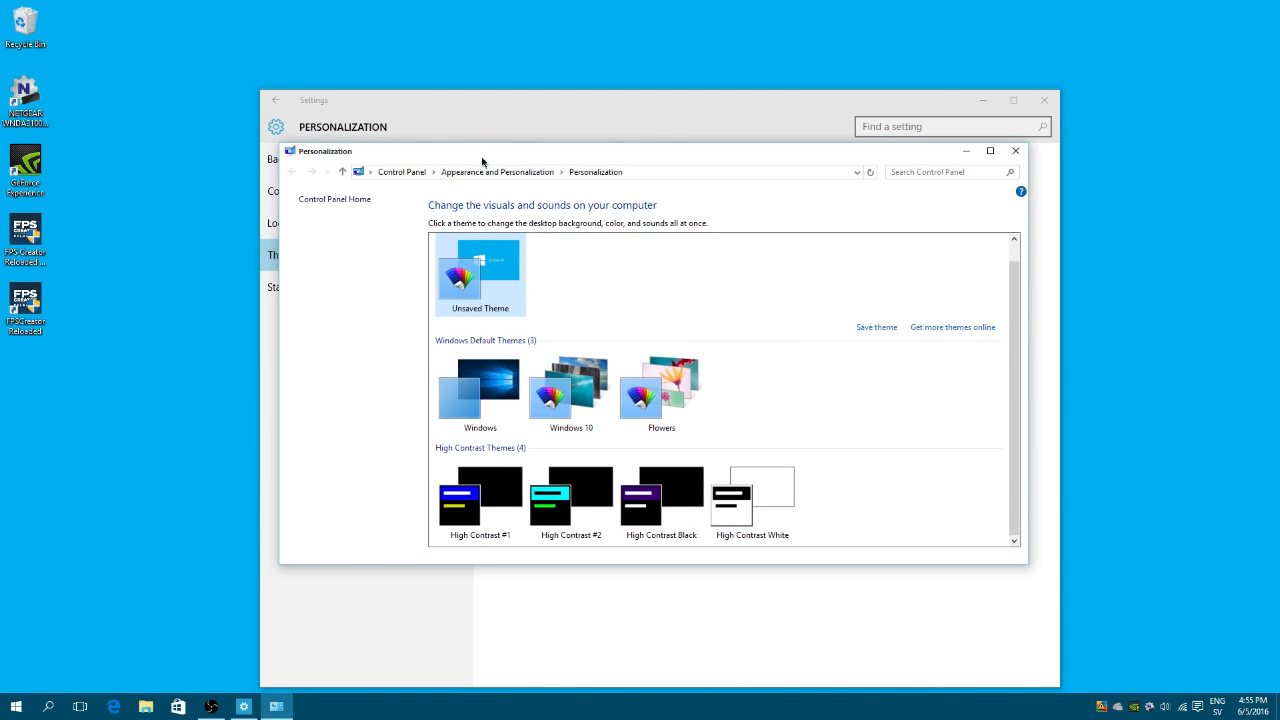
pyautogui.click(886, 330)
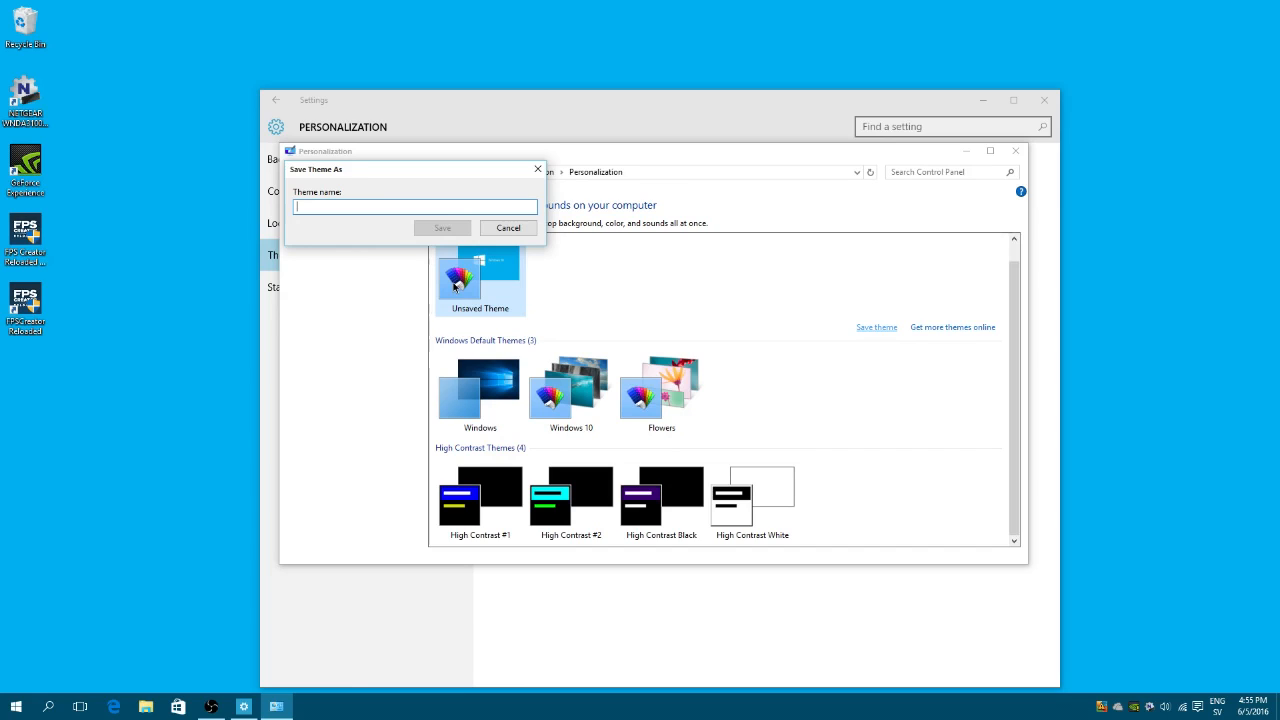
pyautogui.write('Windows 10 Bakcbro')
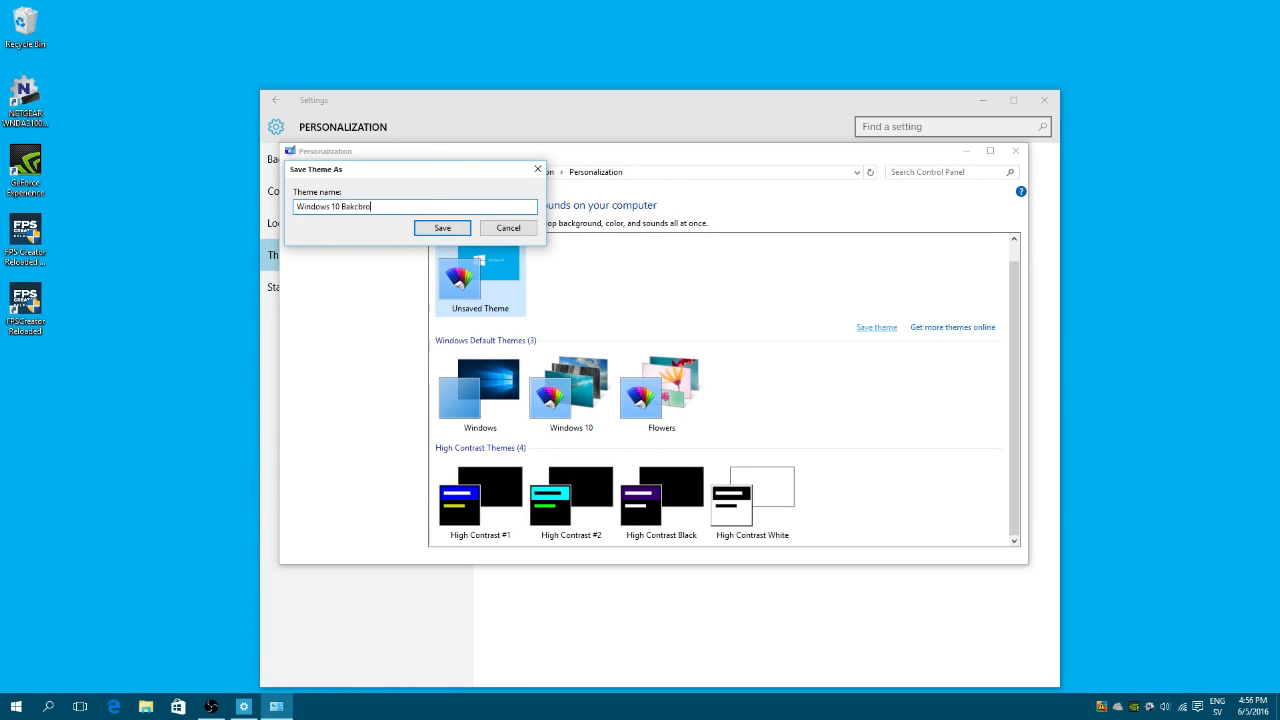
pyautogui.press('BackSpace')
pyautogui.press('BackSpace')
pyautogui.press('BackSpace')
pyautogui.press('Return')
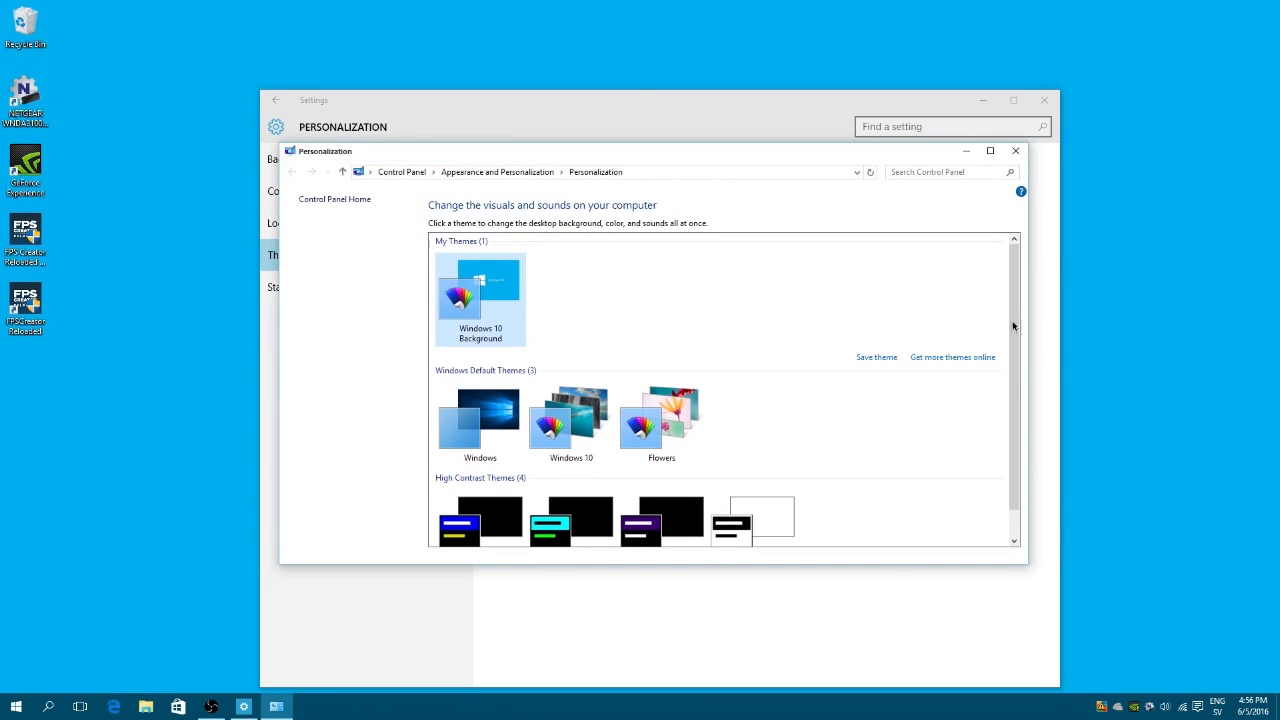
# Minimize the theme window, check the recording in Open Broadcaster Software, and return to the Themes page in Settings
pyautogui.click(963, 151)
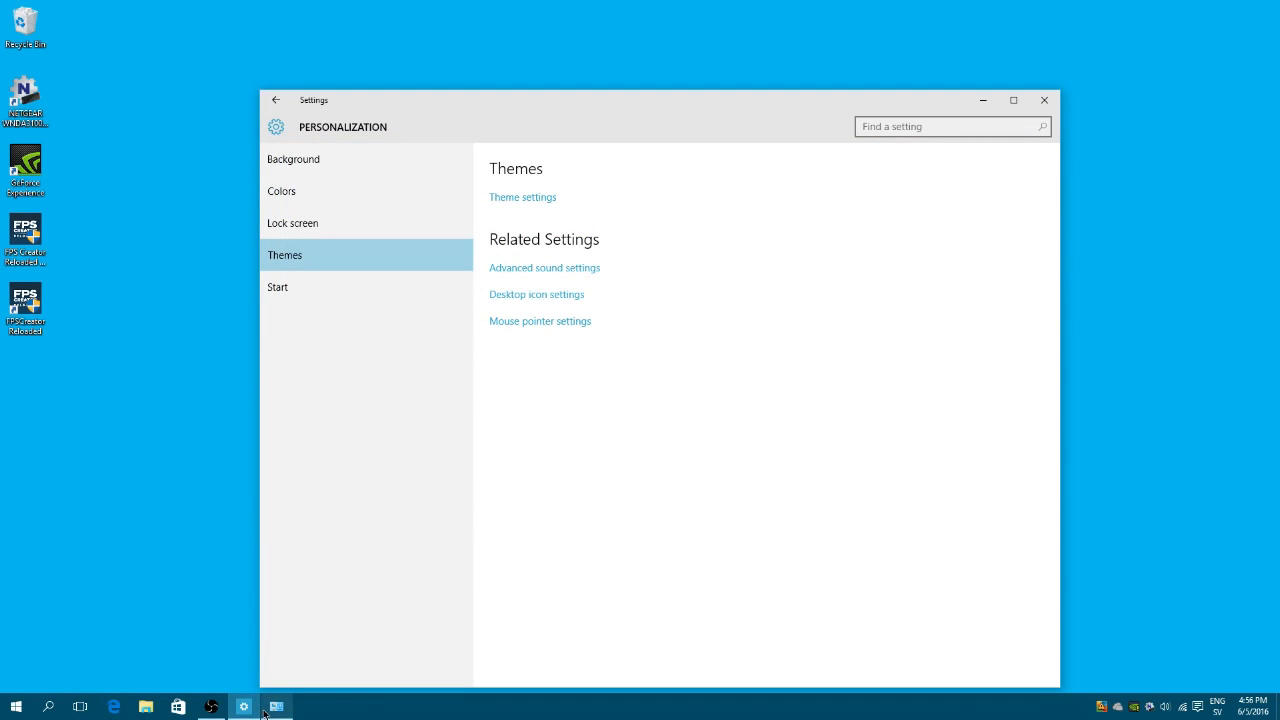
pyautogui.click(209, 711)
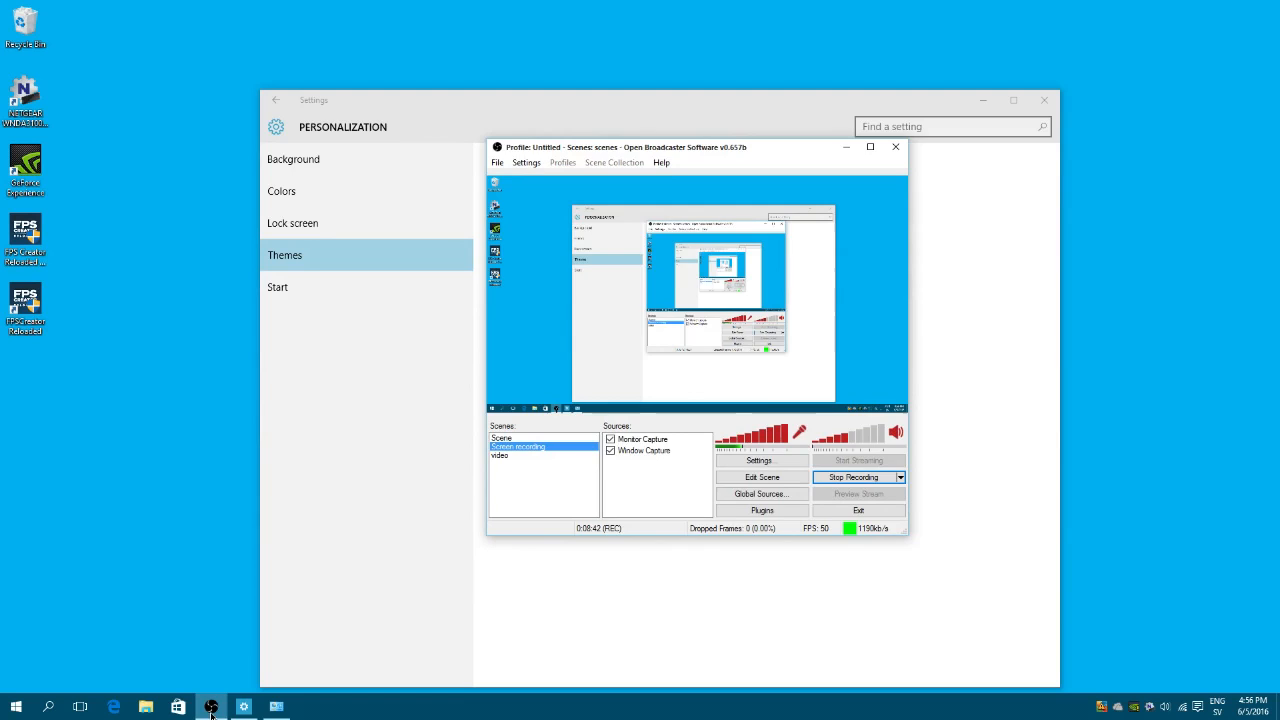
pyautogui.click(210, 712)
pyautogui.click(276, 707)
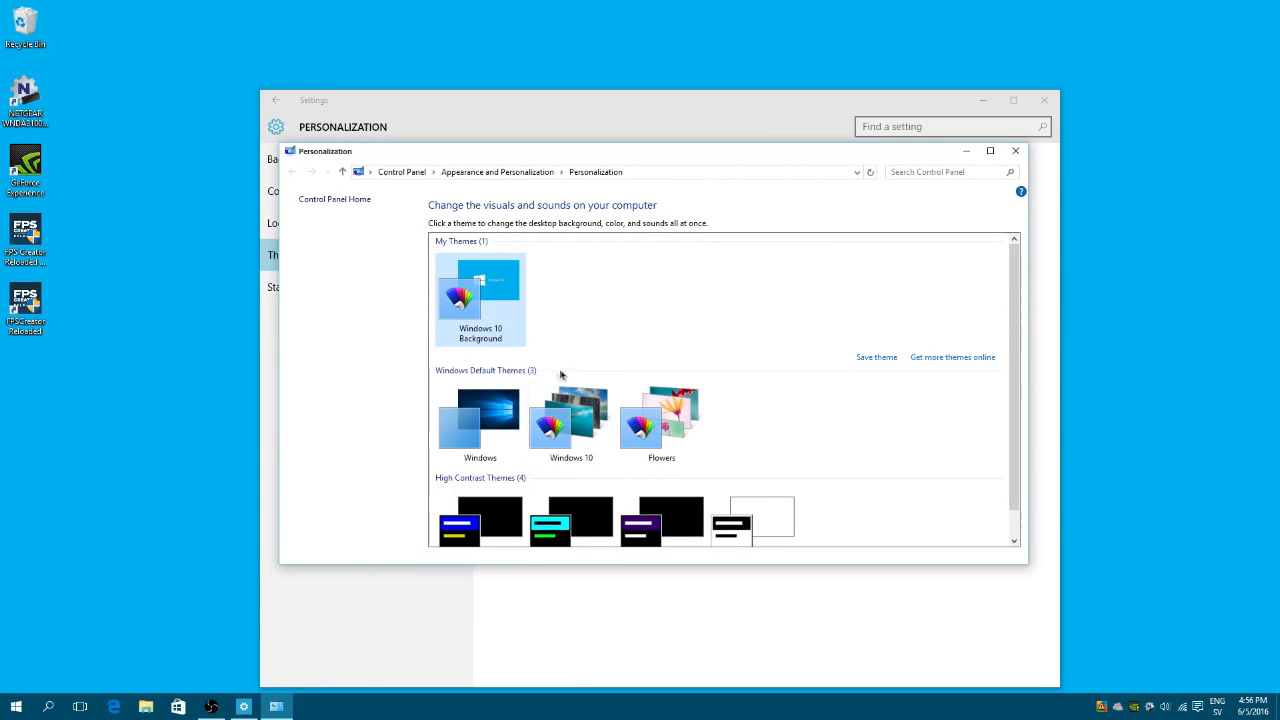
pyautogui.click(292, 710)
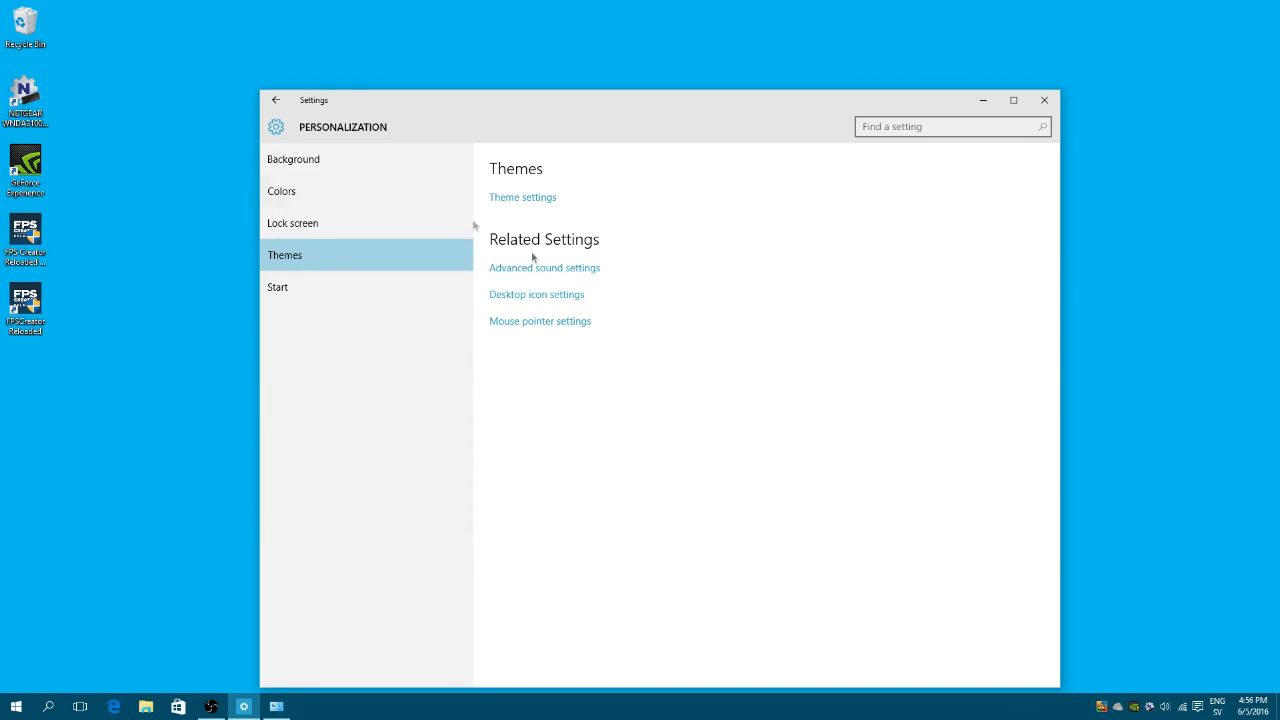
# Return to the Colors page and switch showing color on Start, taskbar, and action center off and back on
pyautogui.click(336, 195)
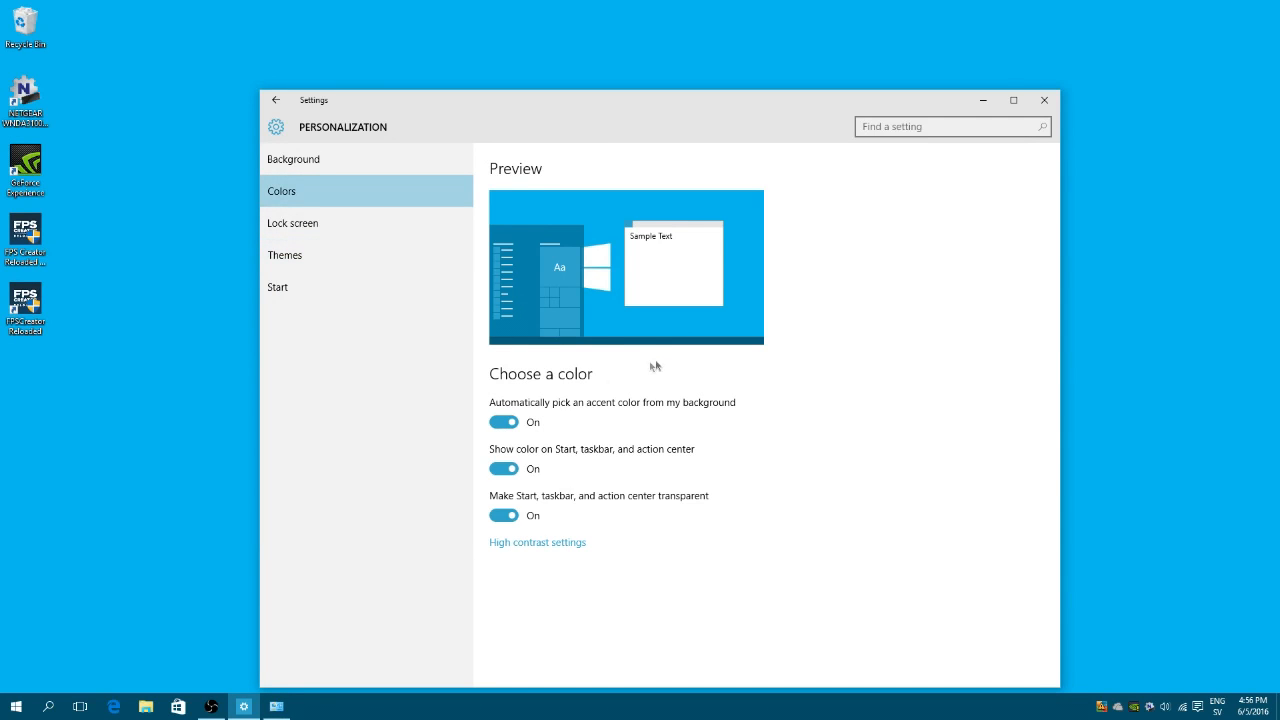
pyautogui.click(497, 470)
pyautogui.click(503, 470)
# Try picking a dark blue accent color manually, and switch back to the automatic accent color from the background
pyautogui.click(503, 421)
pyautogui.scroll(-5, 700, 290)
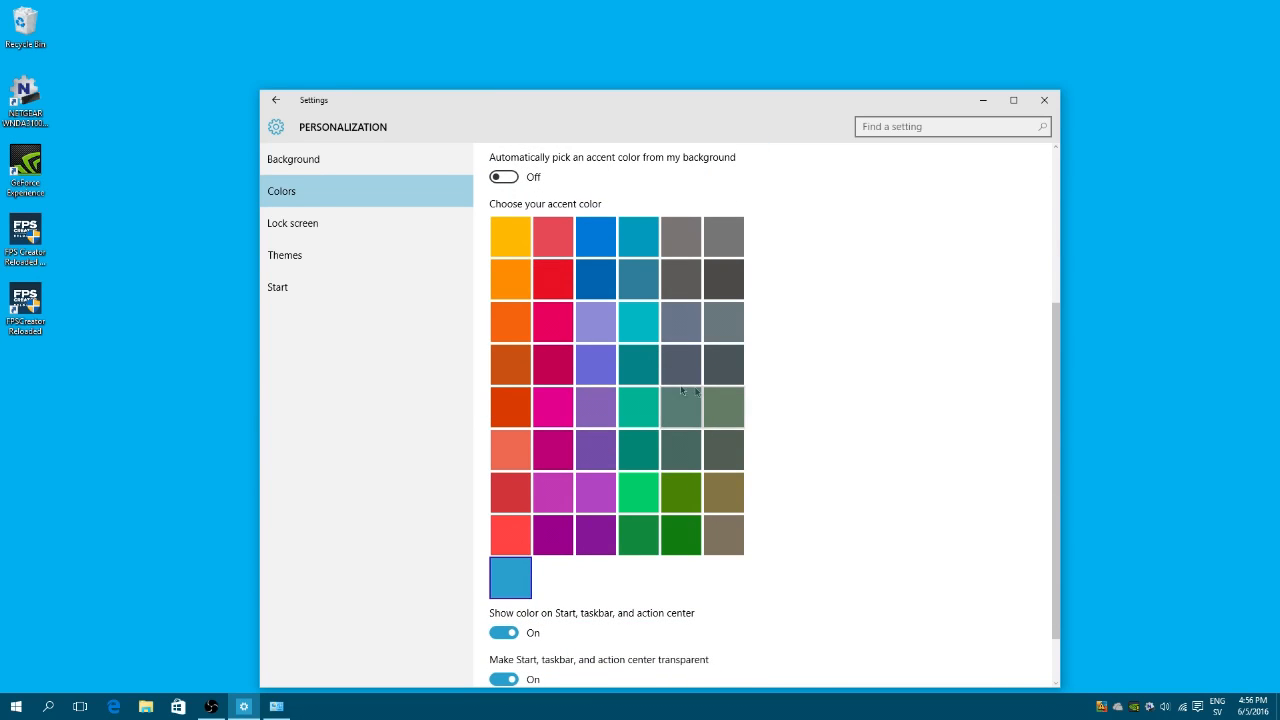
pyautogui.click(590, 282)
pyautogui.click(503, 177)
pyautogui.click(506, 421)
pyautogui.scroll(-4, 678, 484)
pyautogui.scroll(4, 670, 475)
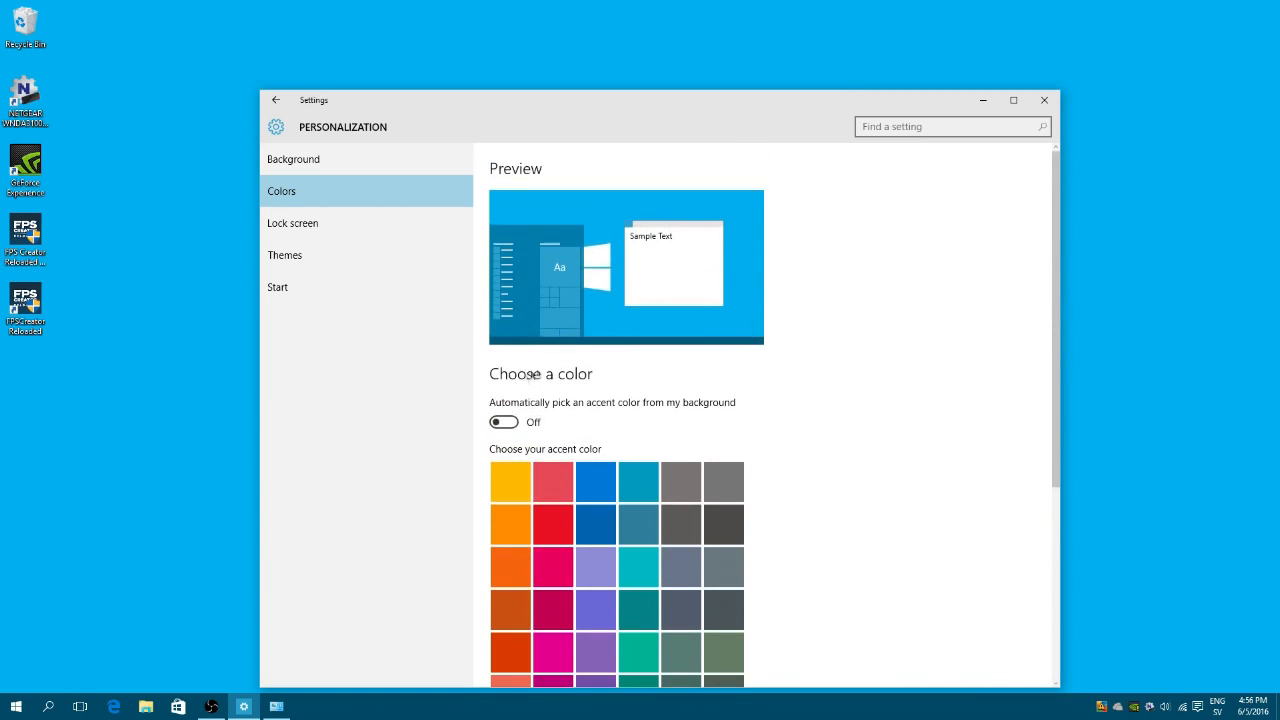
pyautogui.click(510, 422)
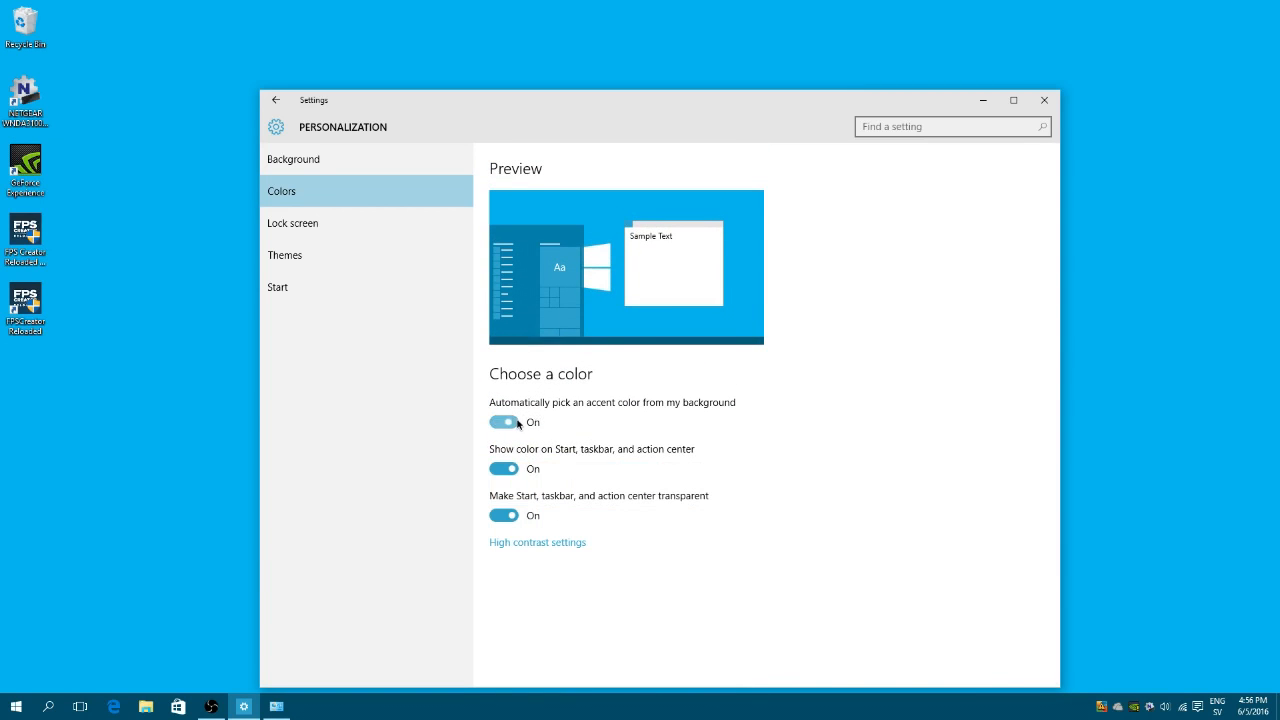
# Turn off transparency and the accent color for Start, taskbar, and action center
pyautogui.click(506, 515)
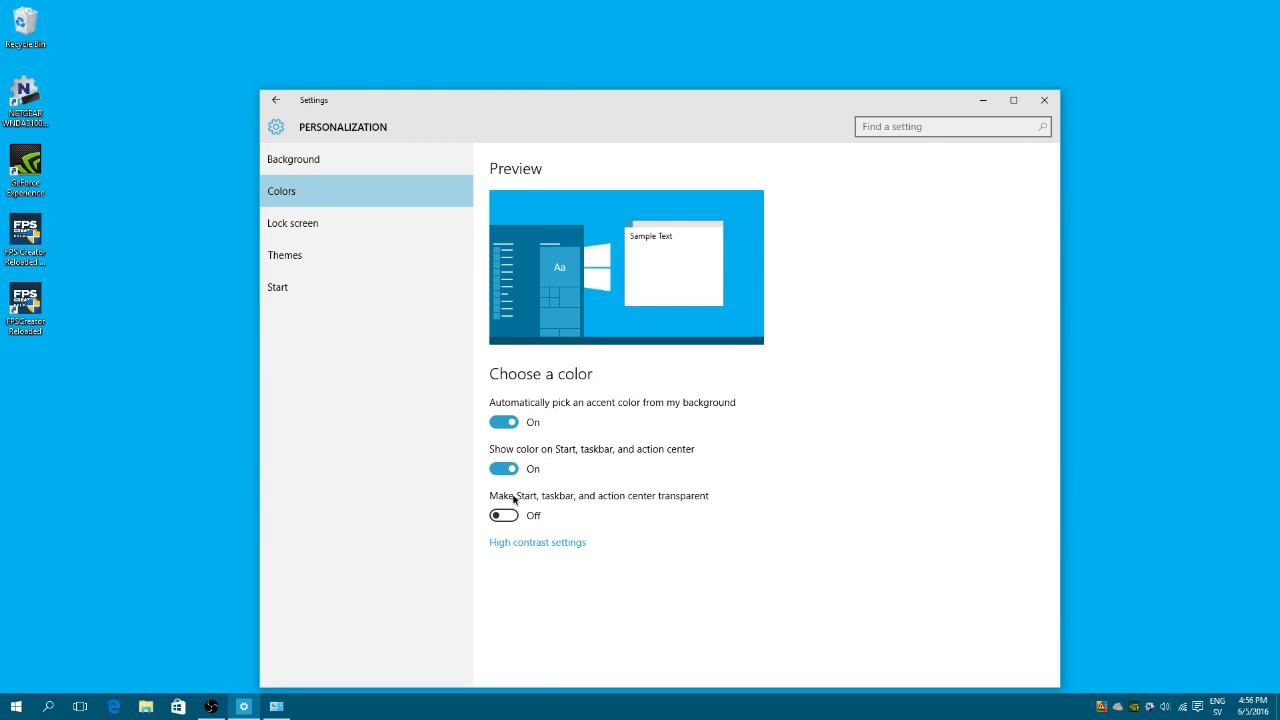
pyautogui.click(506, 470)
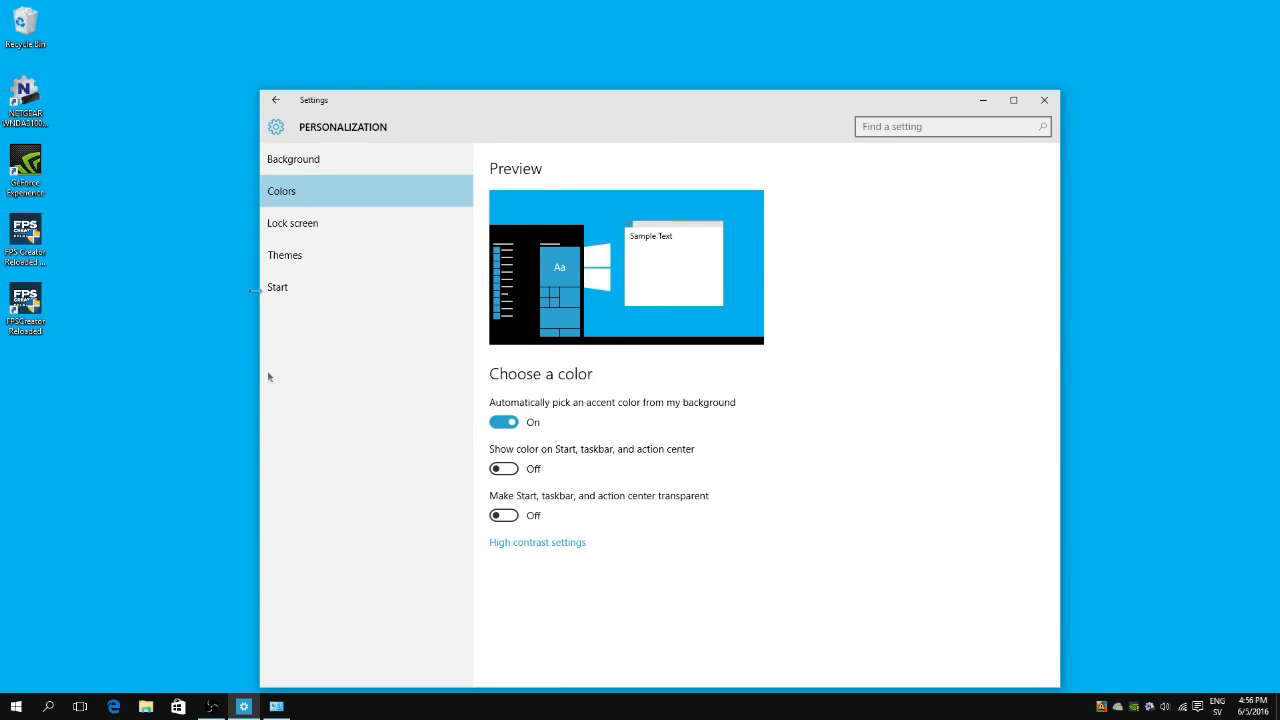
# On the Lock screen page, try the blue ice cave picture, and choose the mountain slope above the clouds as the lock screen picture
pyautogui.click(323, 223)
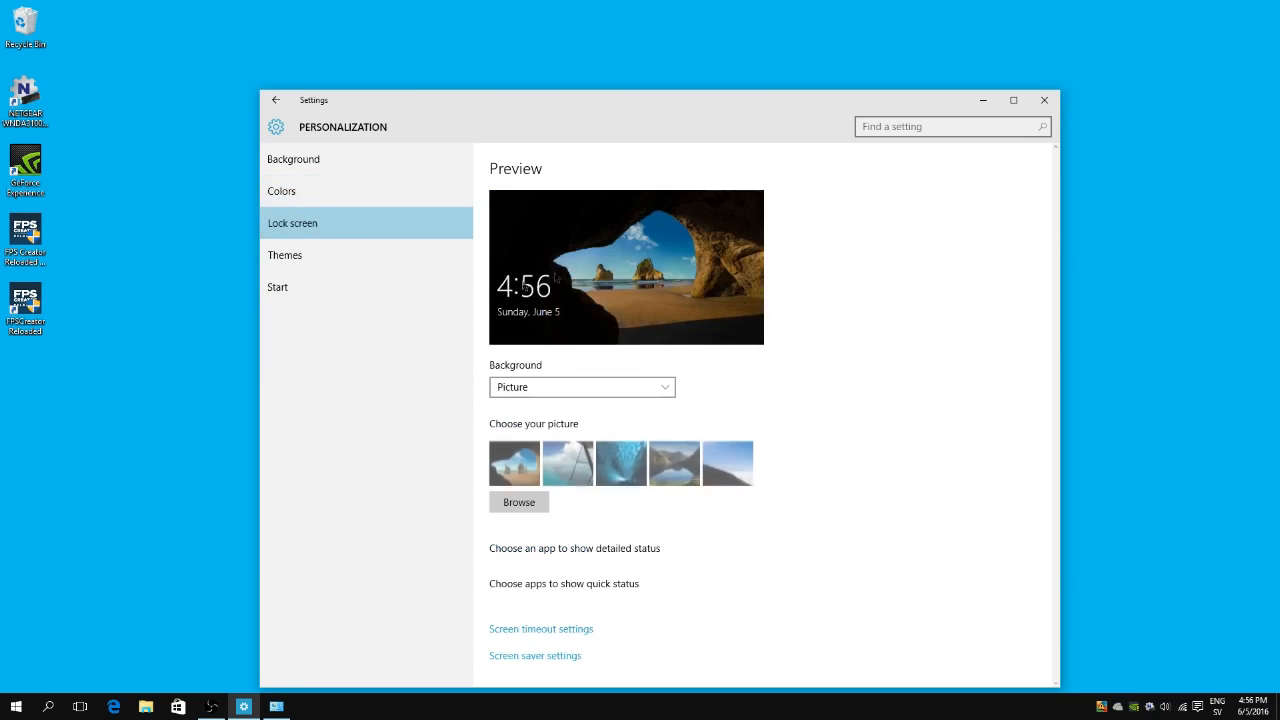
pyautogui.click(642, 472)
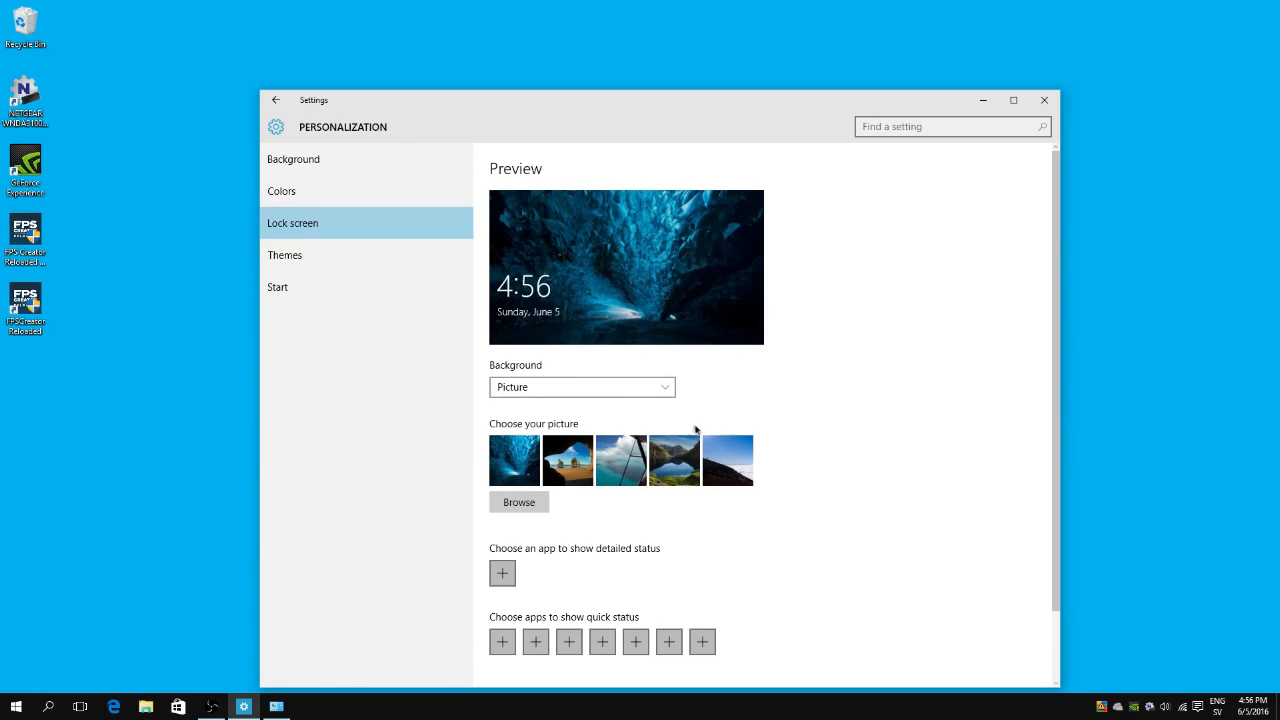
pyautogui.click(725, 459)
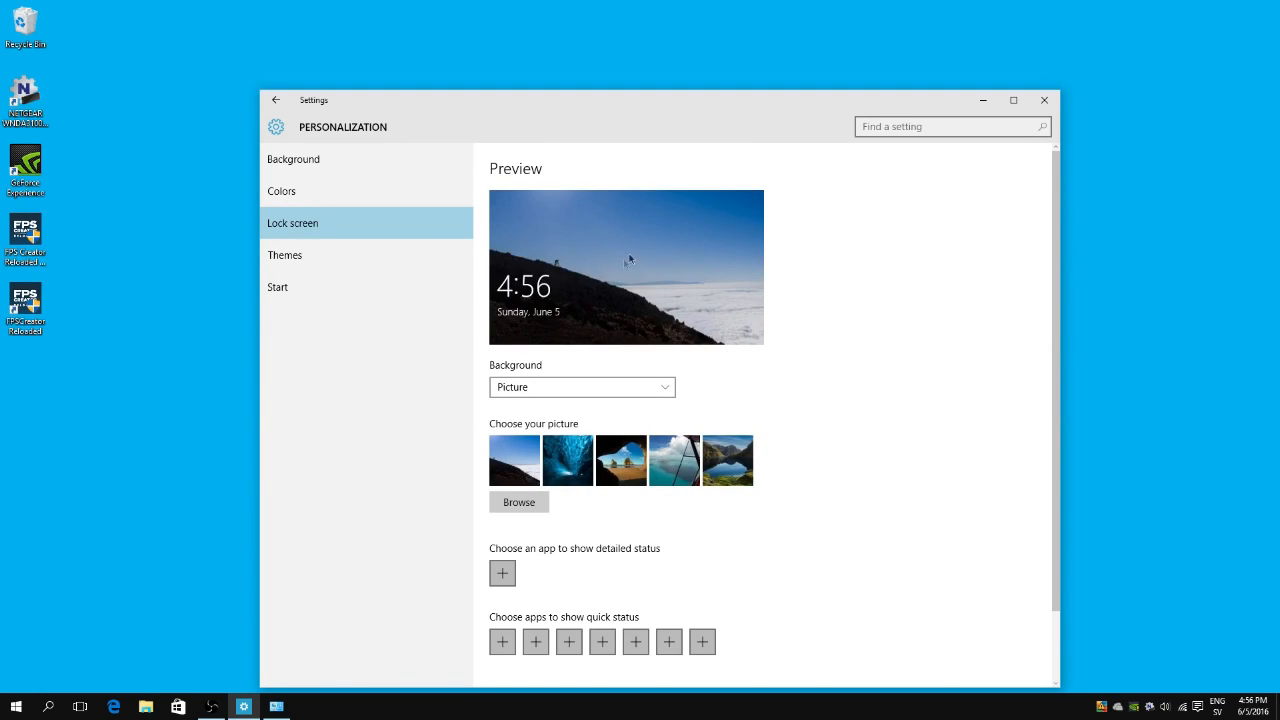
# Turn on Start full screen in the Start settings, and view the full-screen Start with its side menu expanded
pyautogui.click(334, 250)
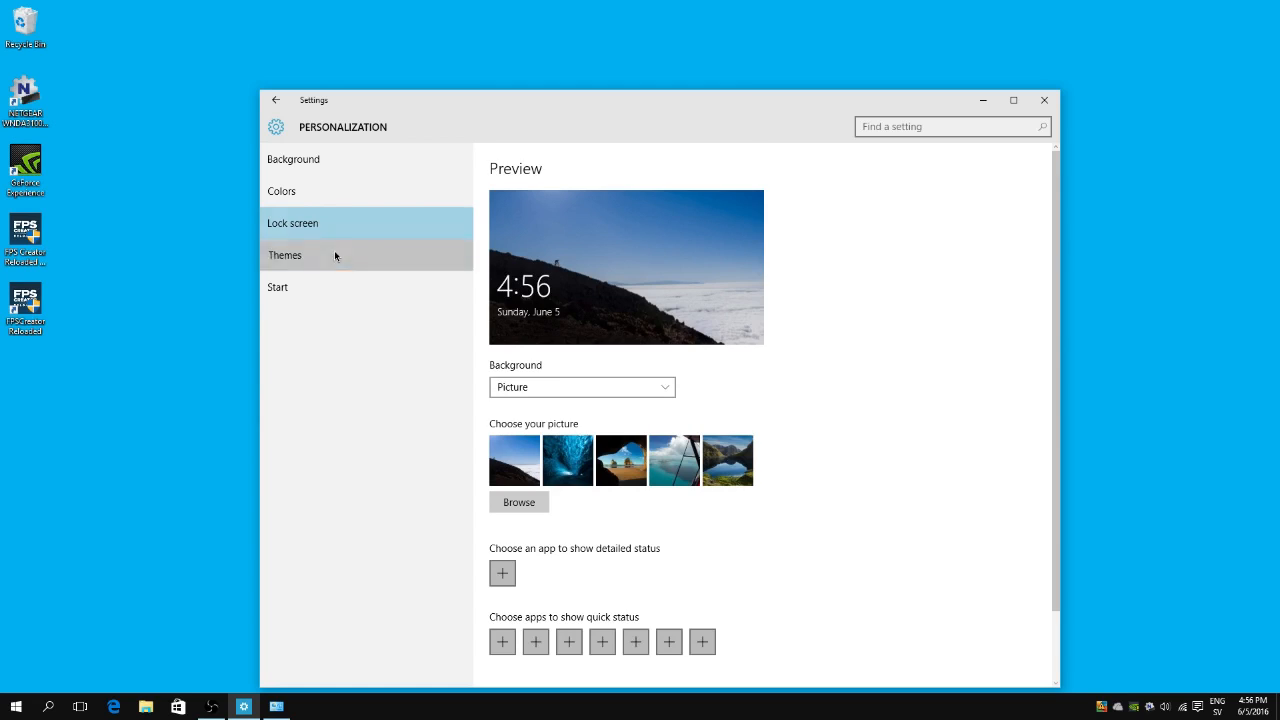
pyautogui.click(337, 292)
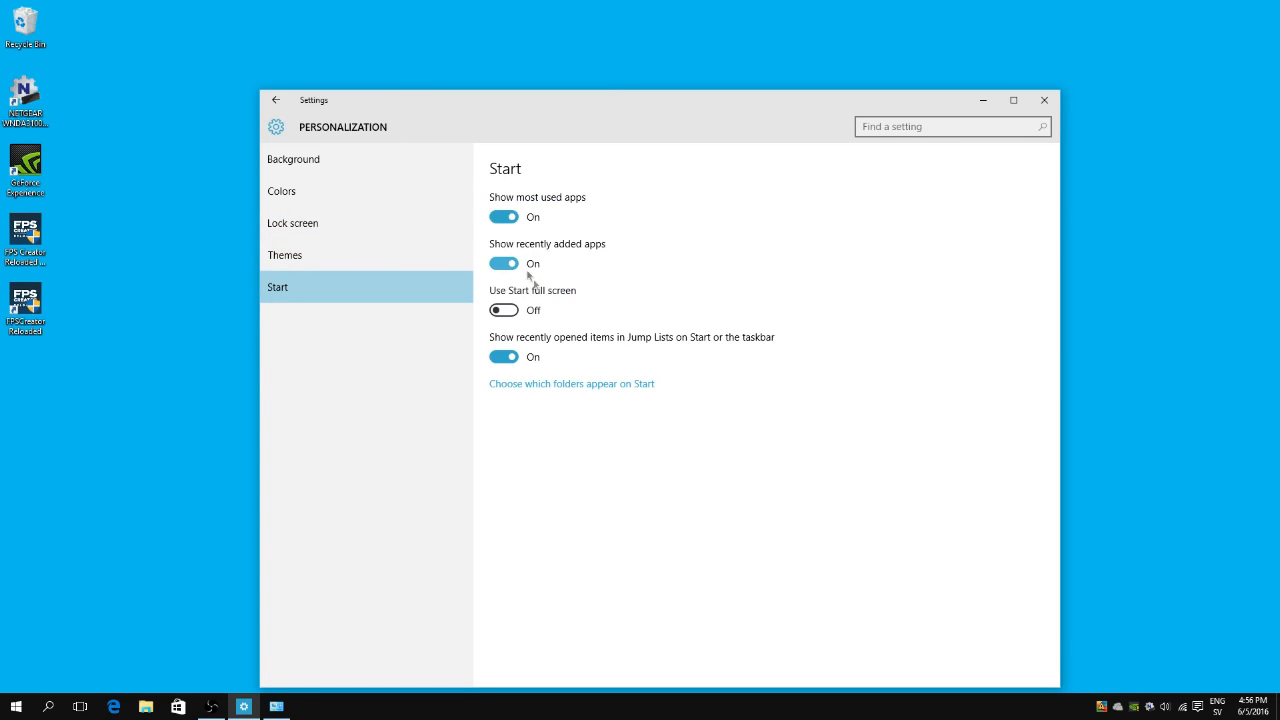
pyautogui.click(16, 707)
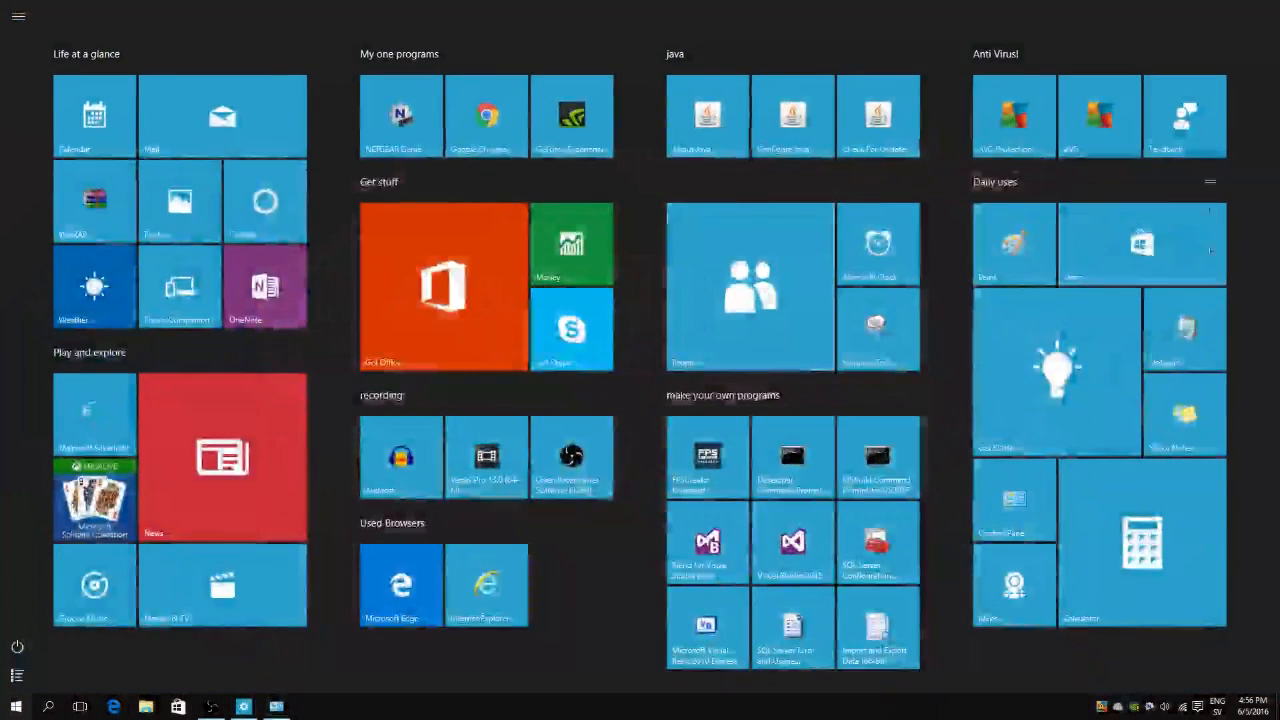
pyautogui.click(18, 16)
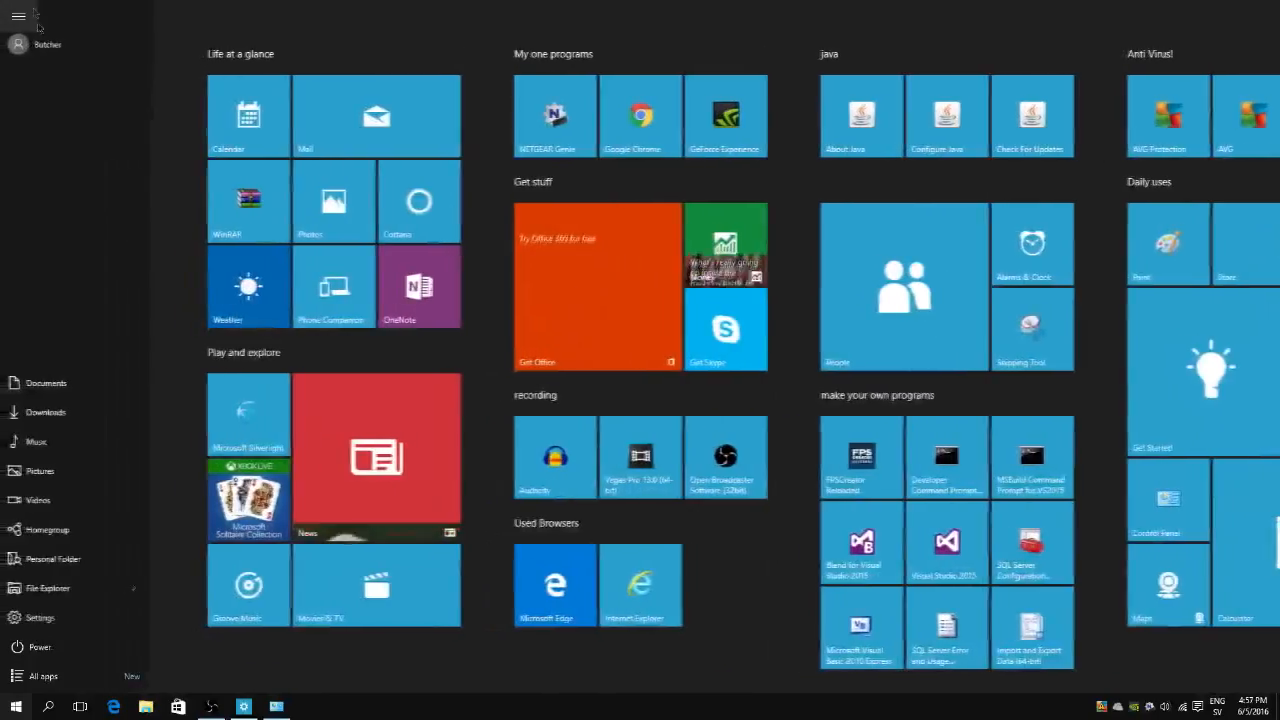
pyautogui.click(16, 707)
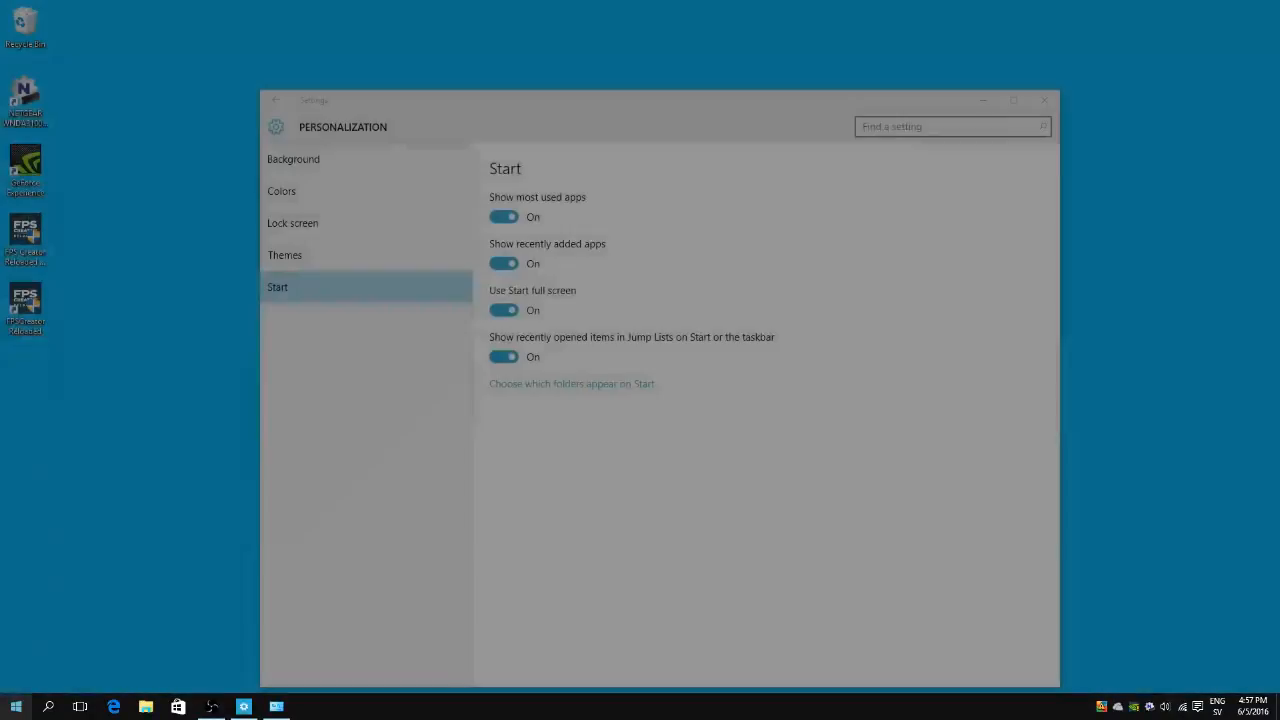
pyautogui.click(16, 707)
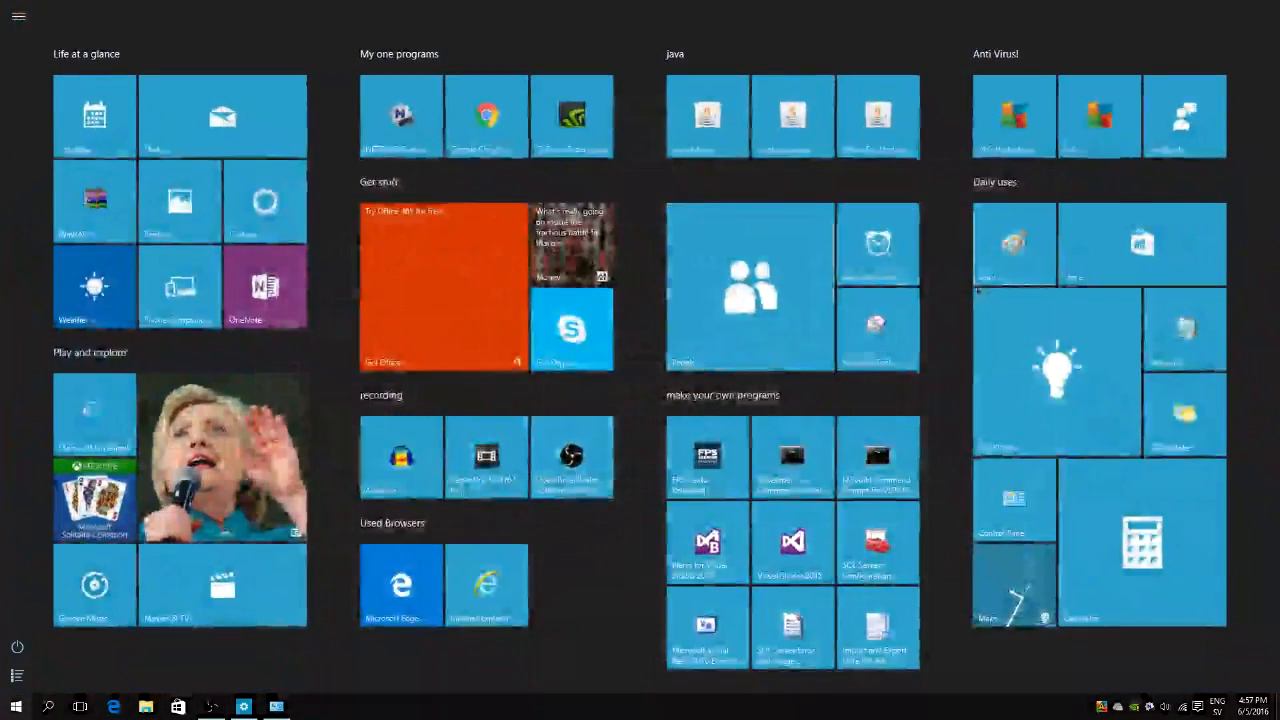
pyautogui.click(18, 16)
pyautogui.click(11, 711)
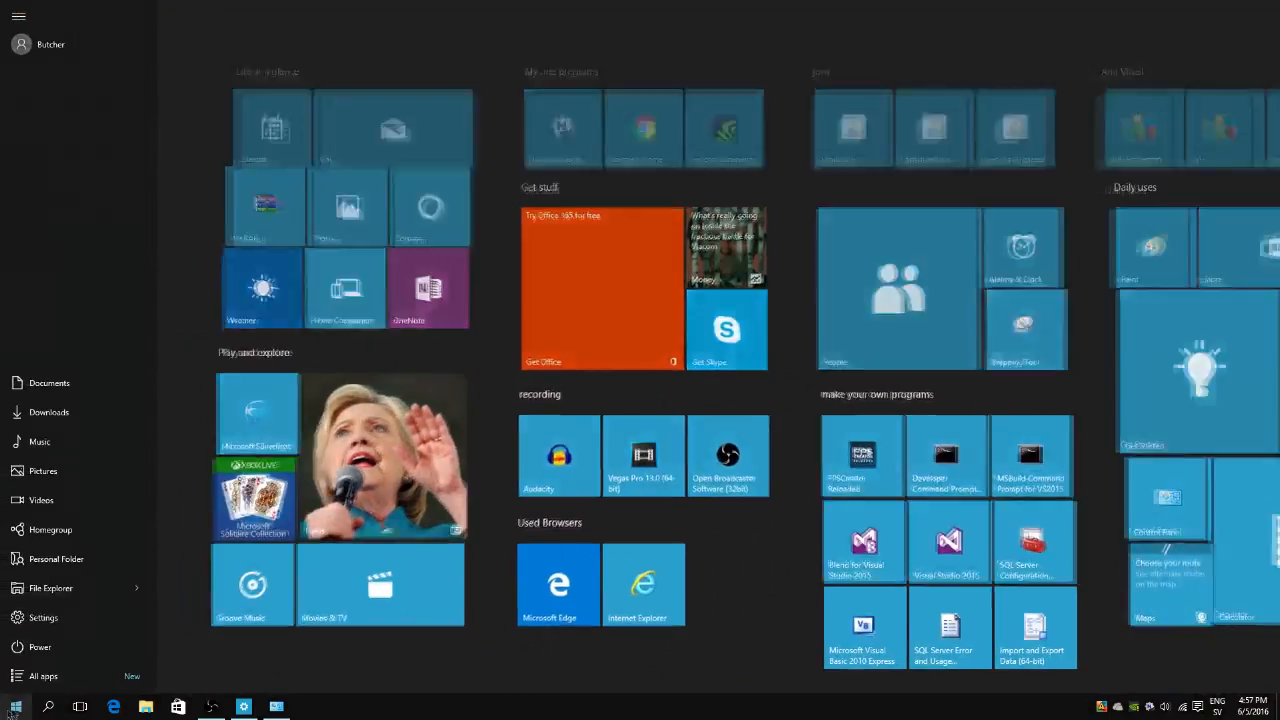
pyautogui.click(10, 712)
pyautogui.click(12, 710)
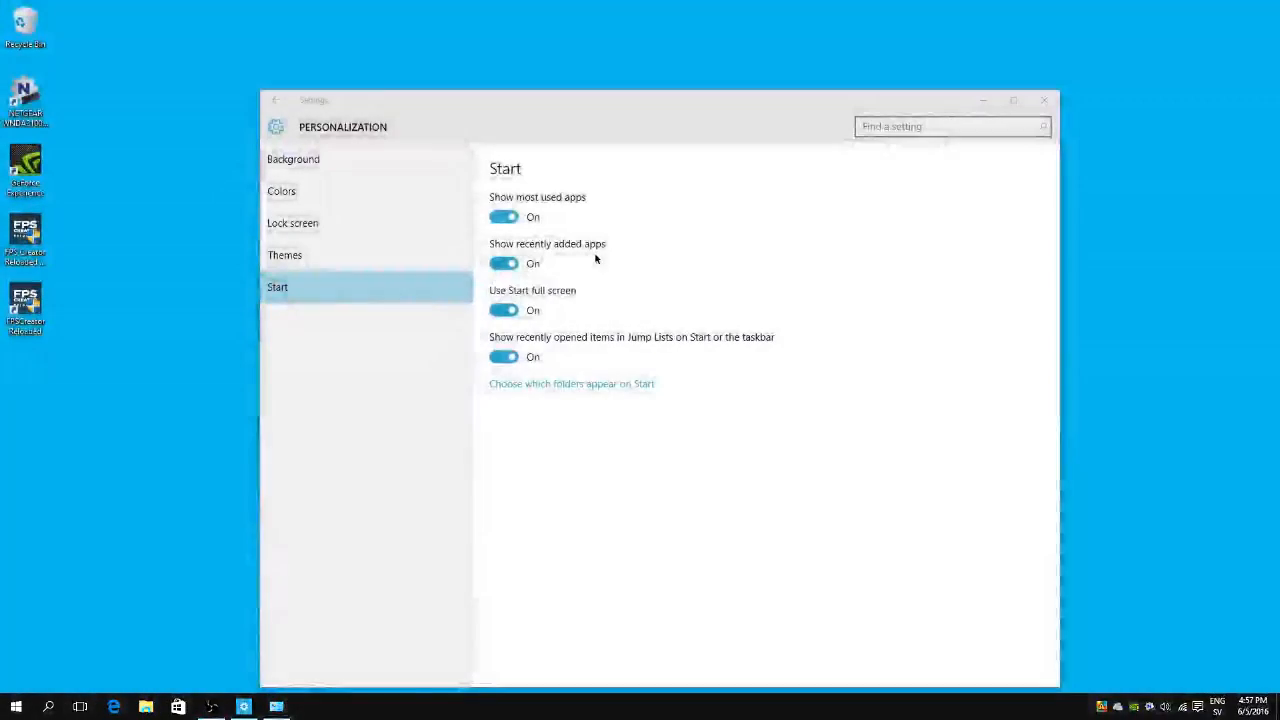
# Turn off Start full screen and check the regular Start menu
pyautogui.click(503, 310)
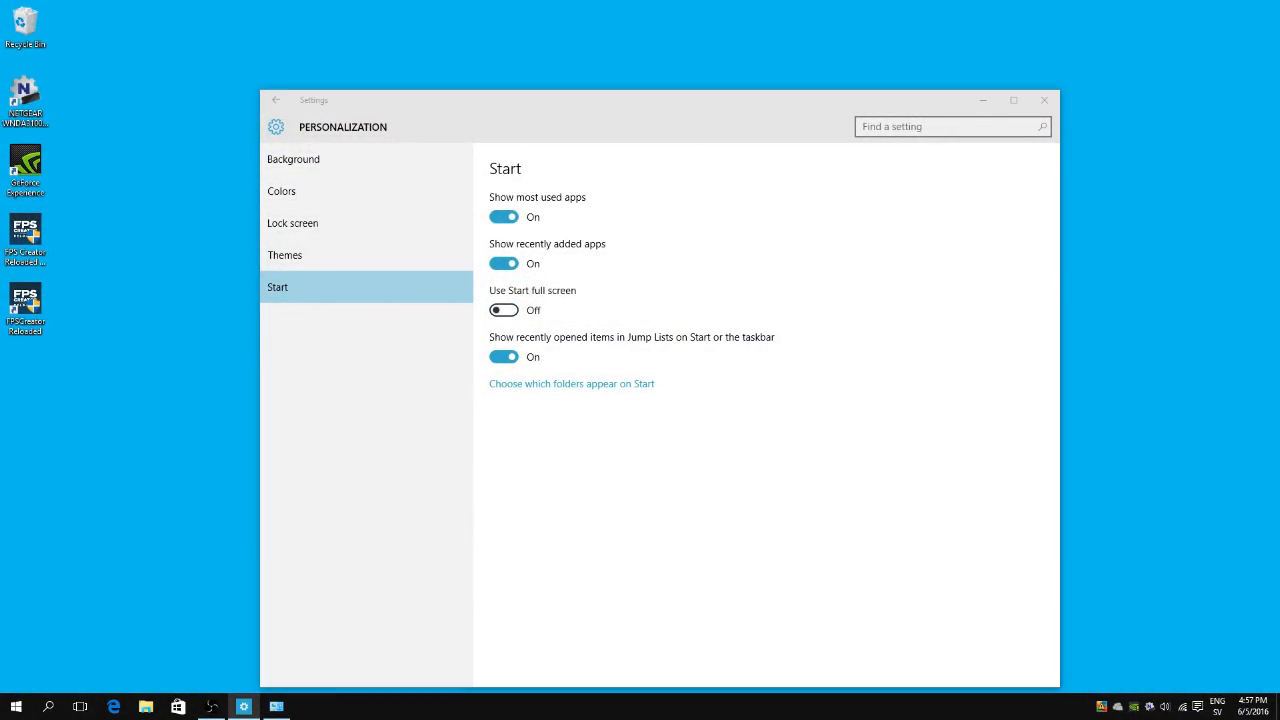
pyautogui.click(16, 707)
pyautogui.click(906, 365)
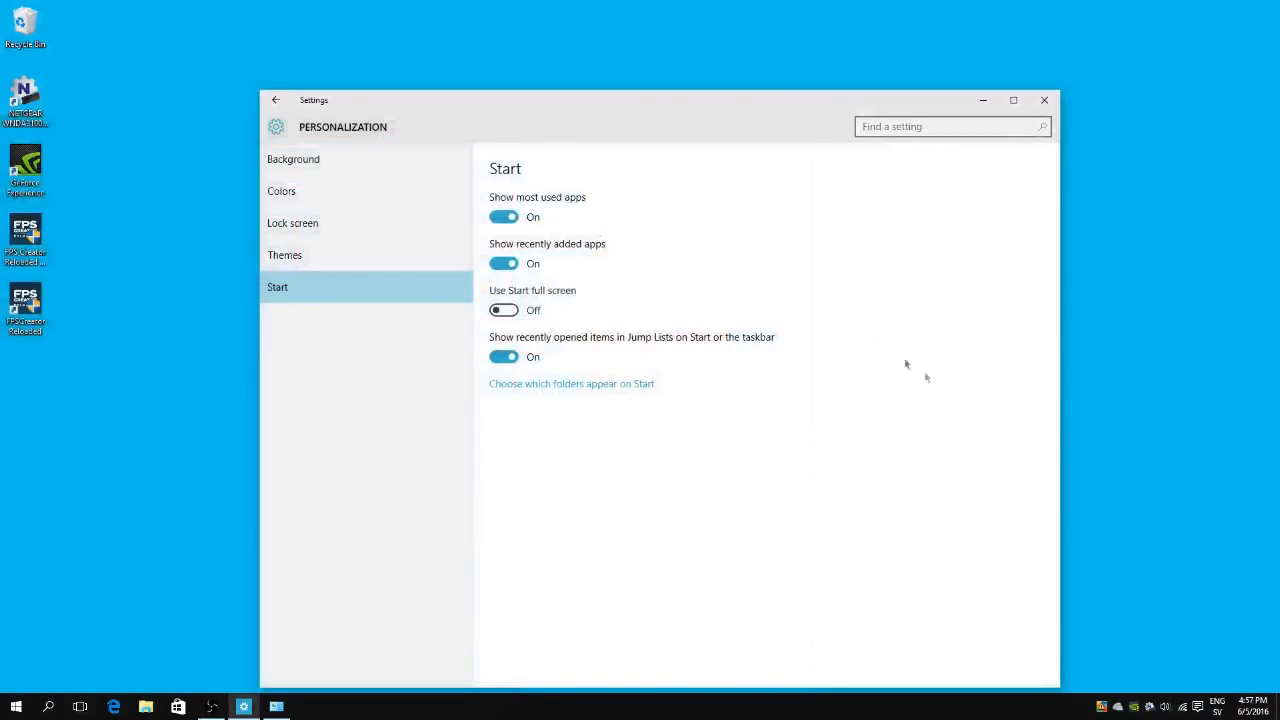
# Leave Personalization and look through the Accounts pages for sign-in options, work access, family and other users, and sync settings
pyautogui.click(305, 253)
pyautogui.click(300, 222)
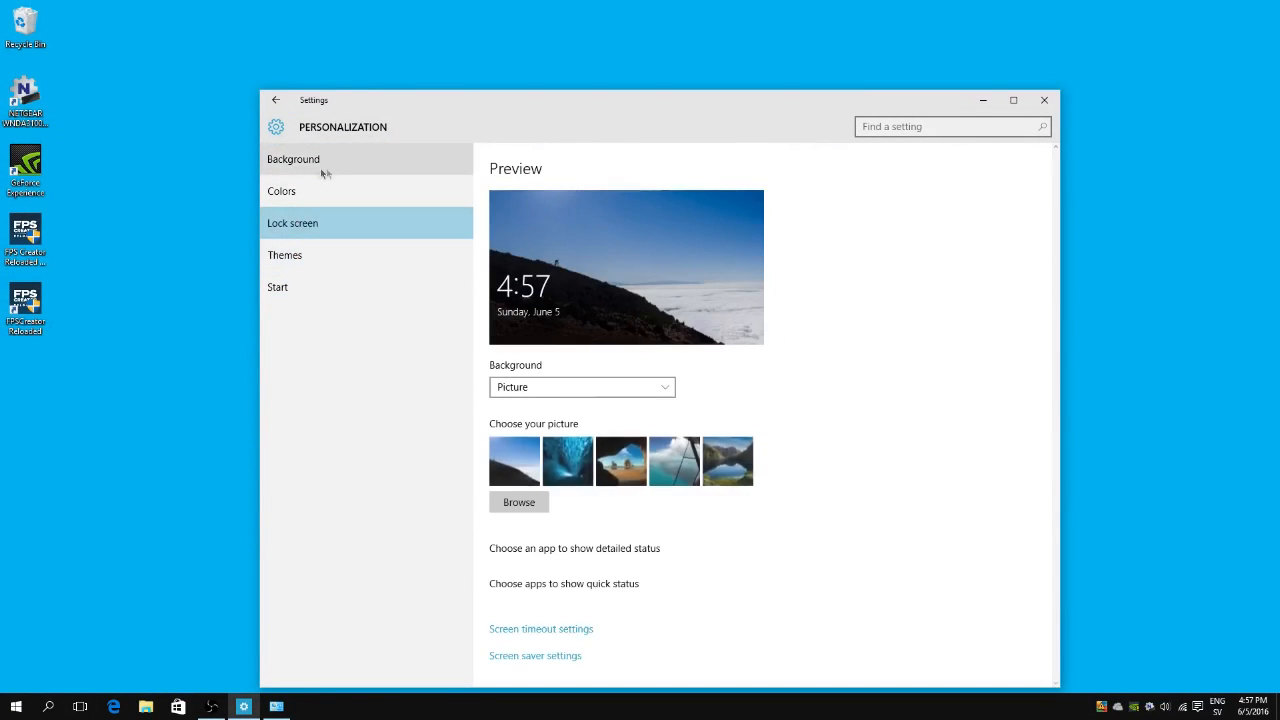
pyautogui.click(271, 106)
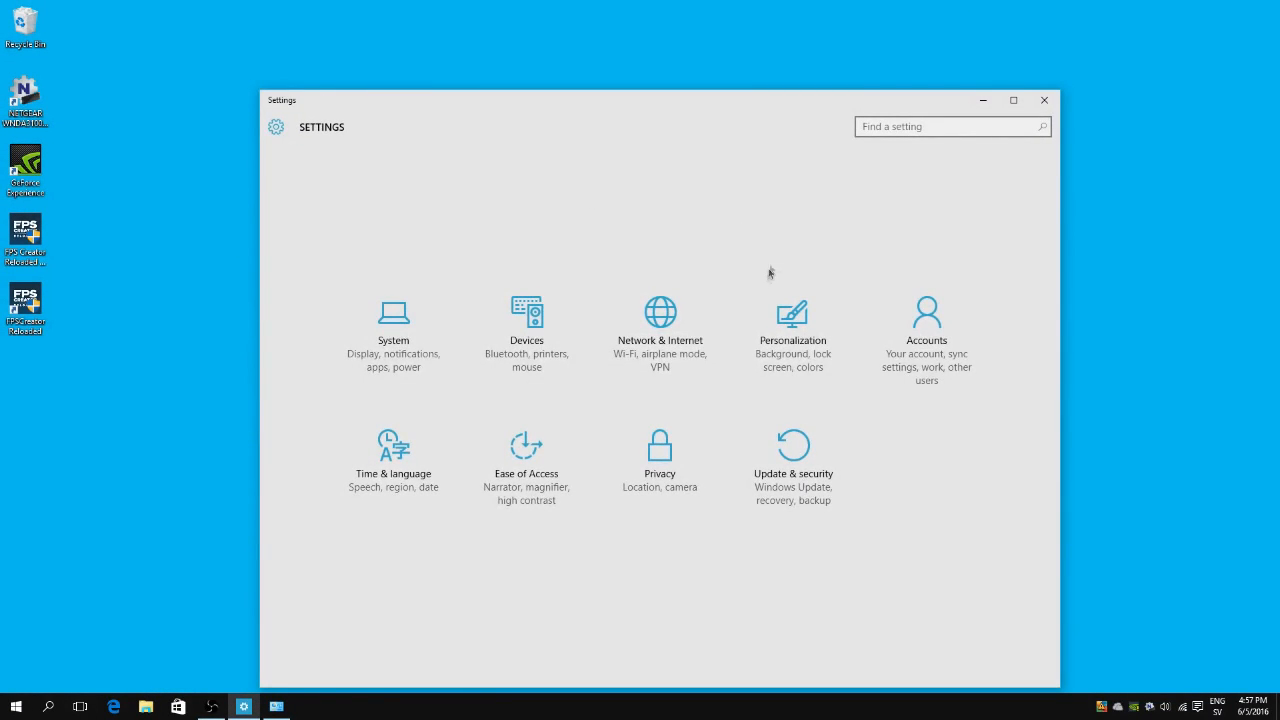
pyautogui.click(926, 345)
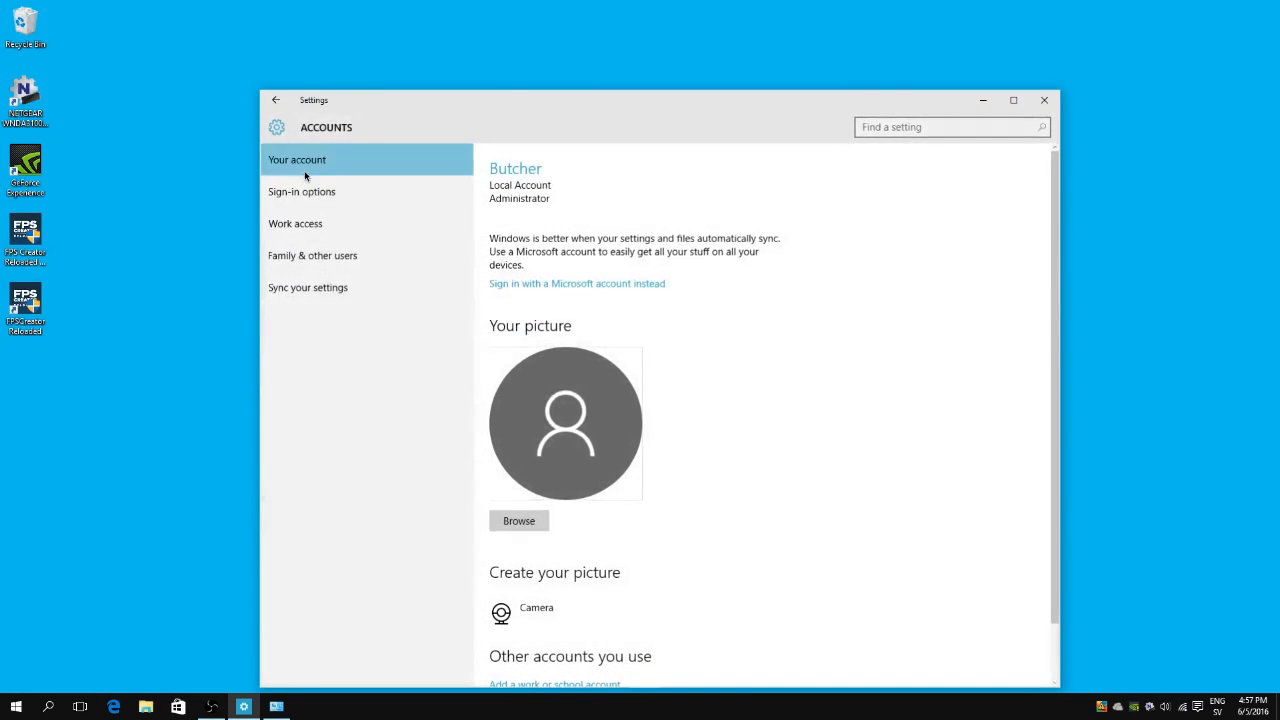
pyautogui.click(340, 188)
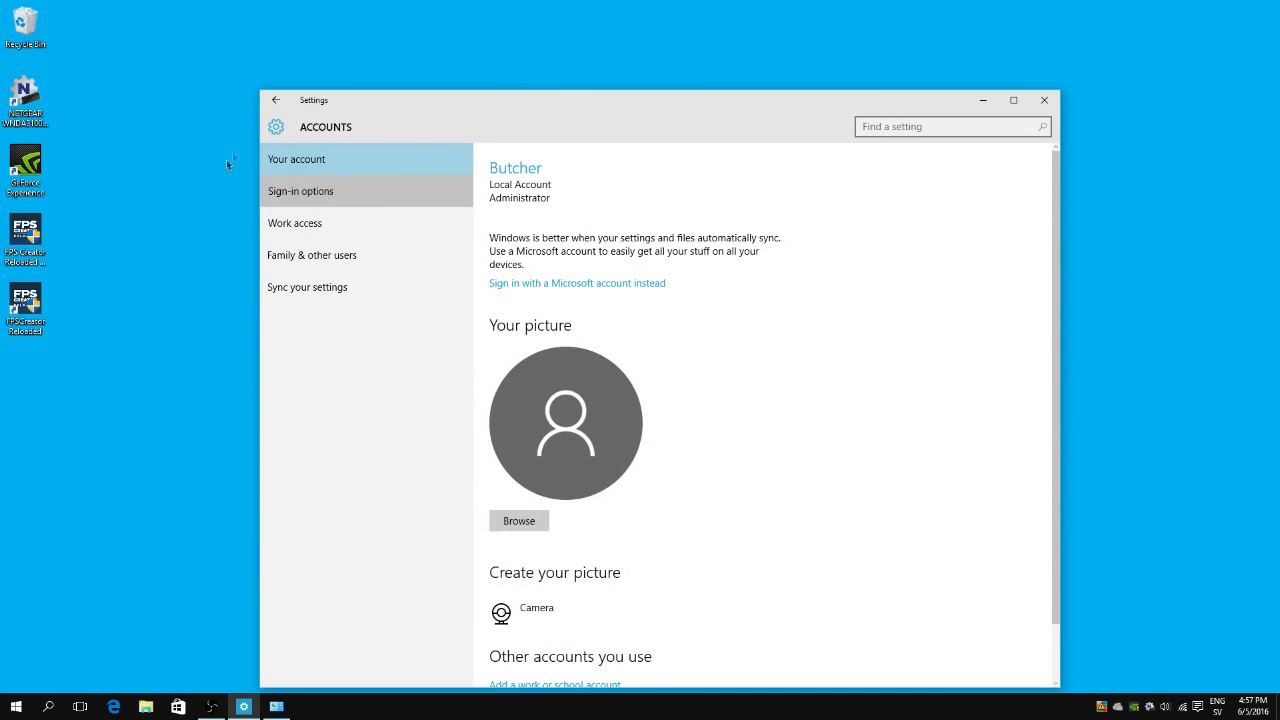
pyautogui.click(343, 222)
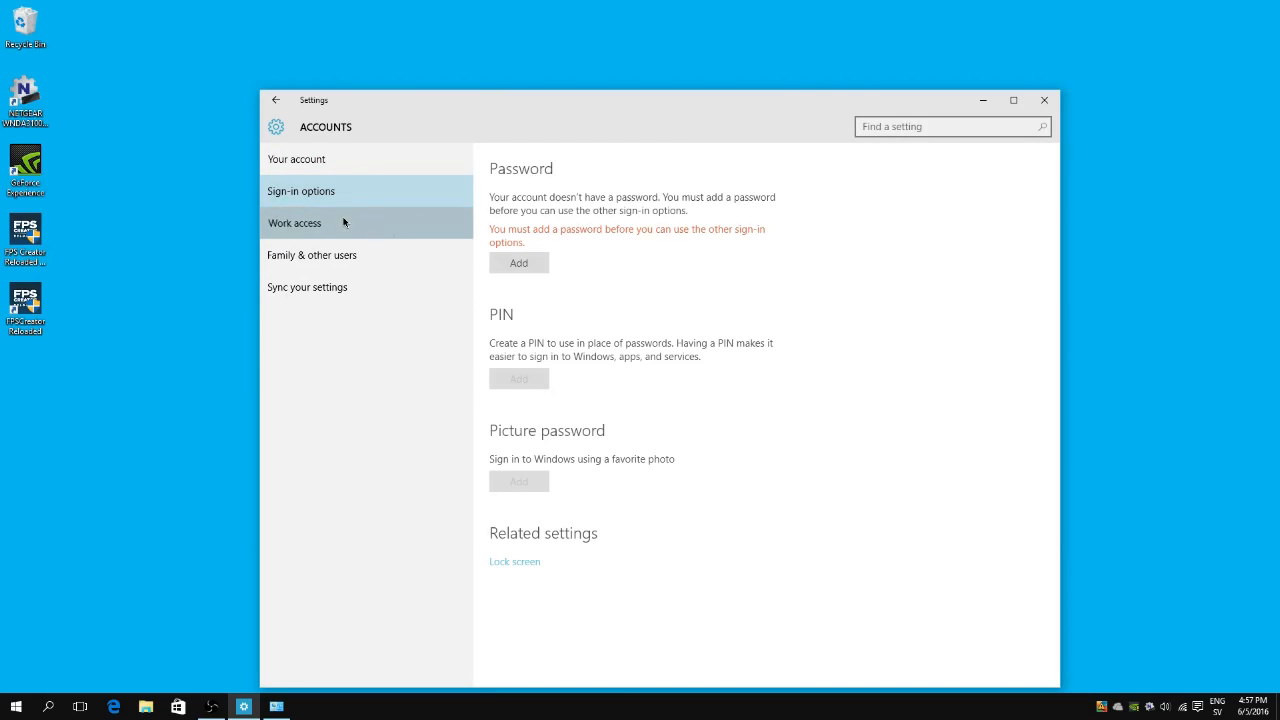
pyautogui.click(294, 191)
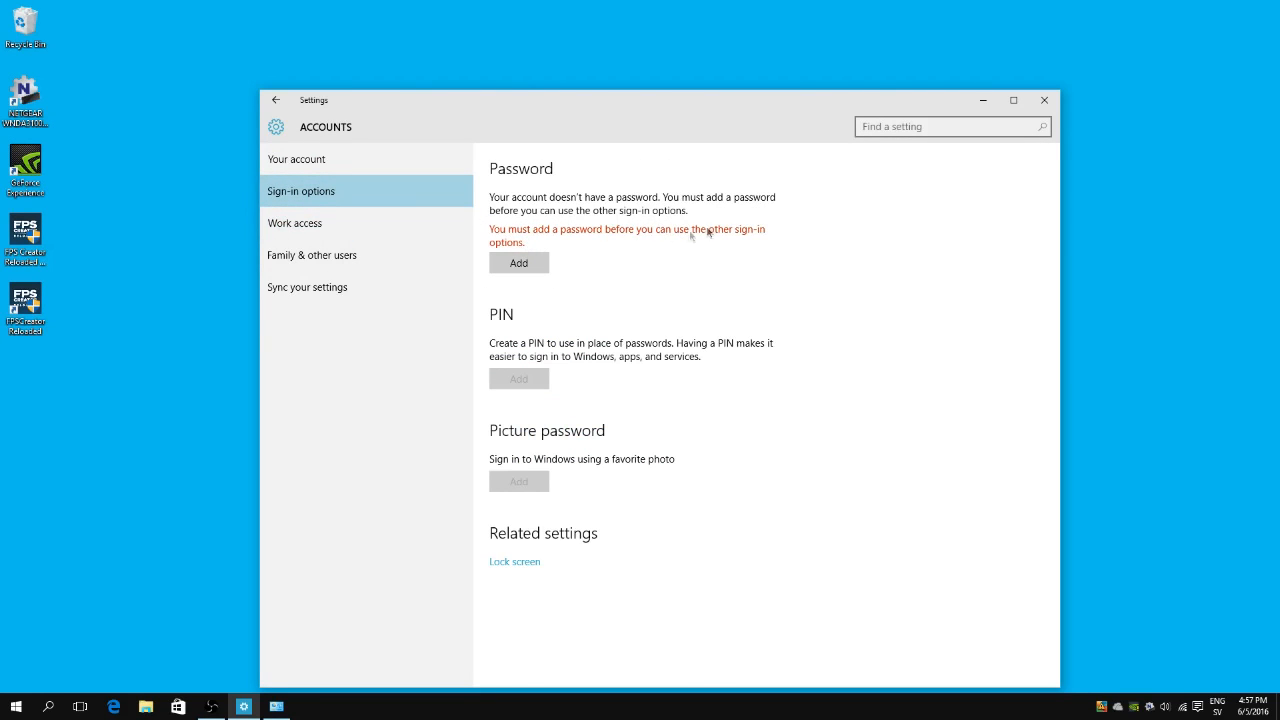
pyautogui.click(334, 223)
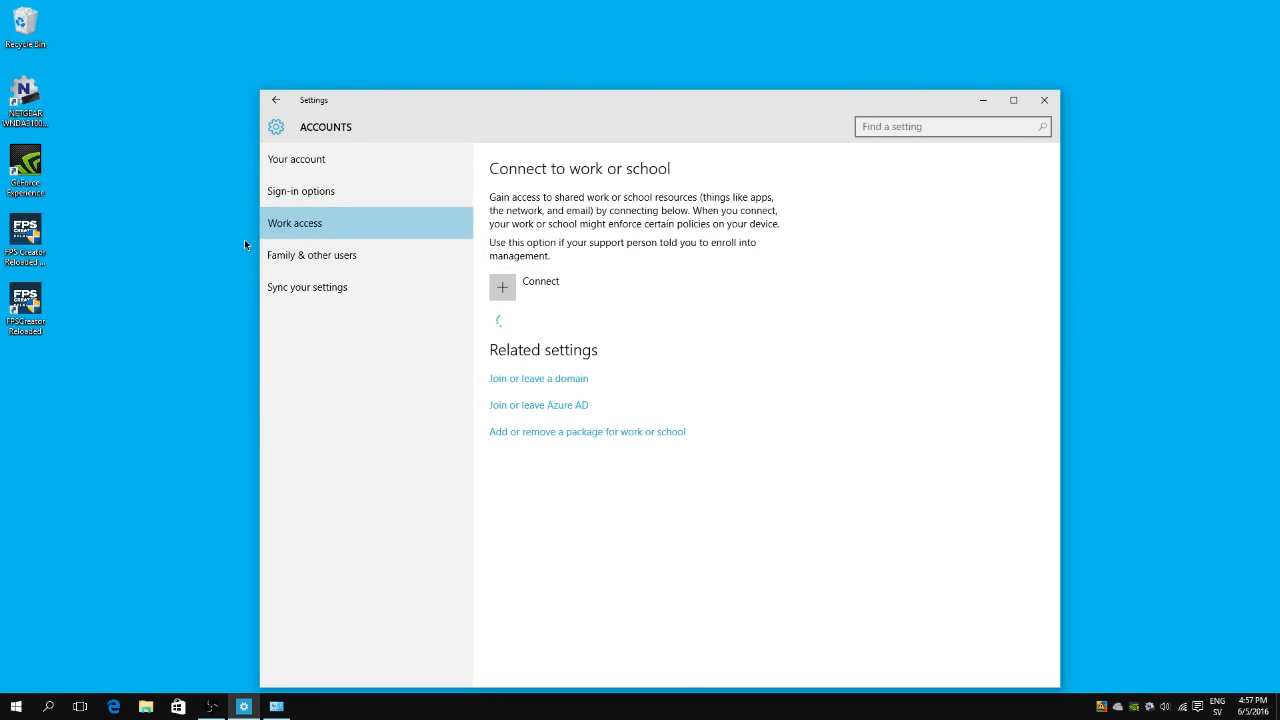
pyautogui.click(355, 253)
pyautogui.click(350, 280)
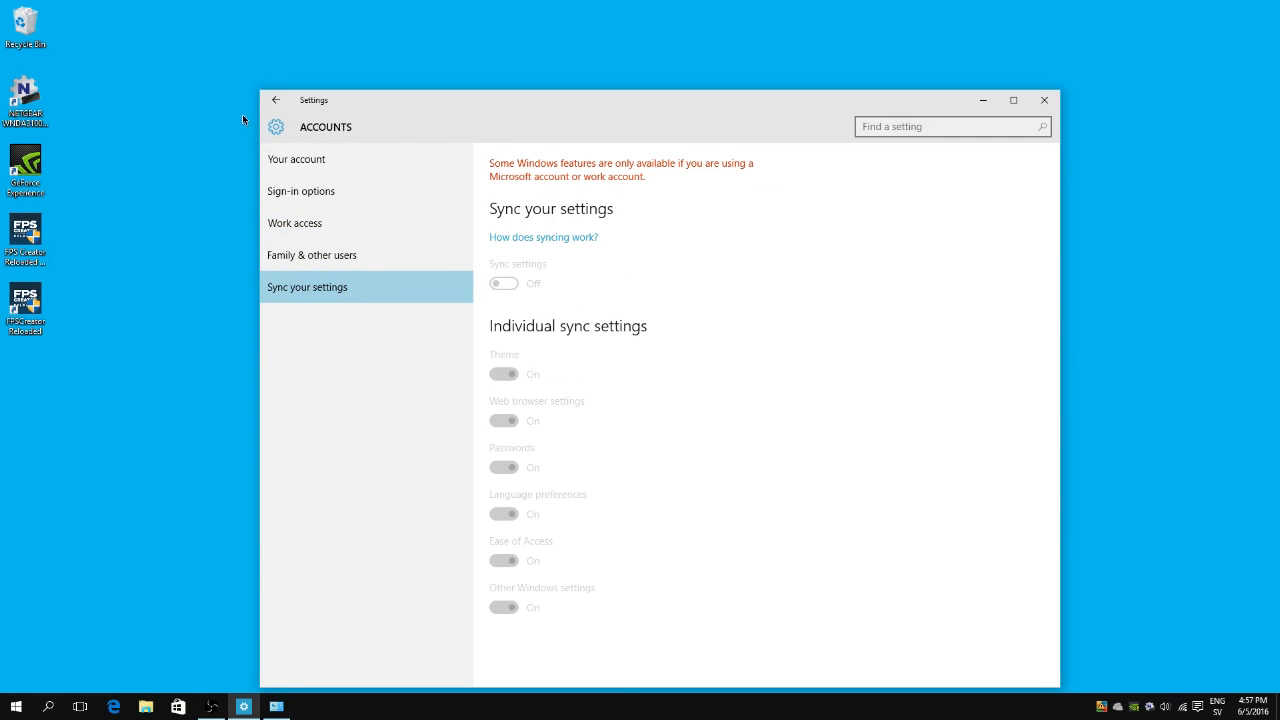
# Look through the Update & security pages, including Windows Update, Windows Defender, Backup, Recovery and Activation
pyautogui.click(276, 100)
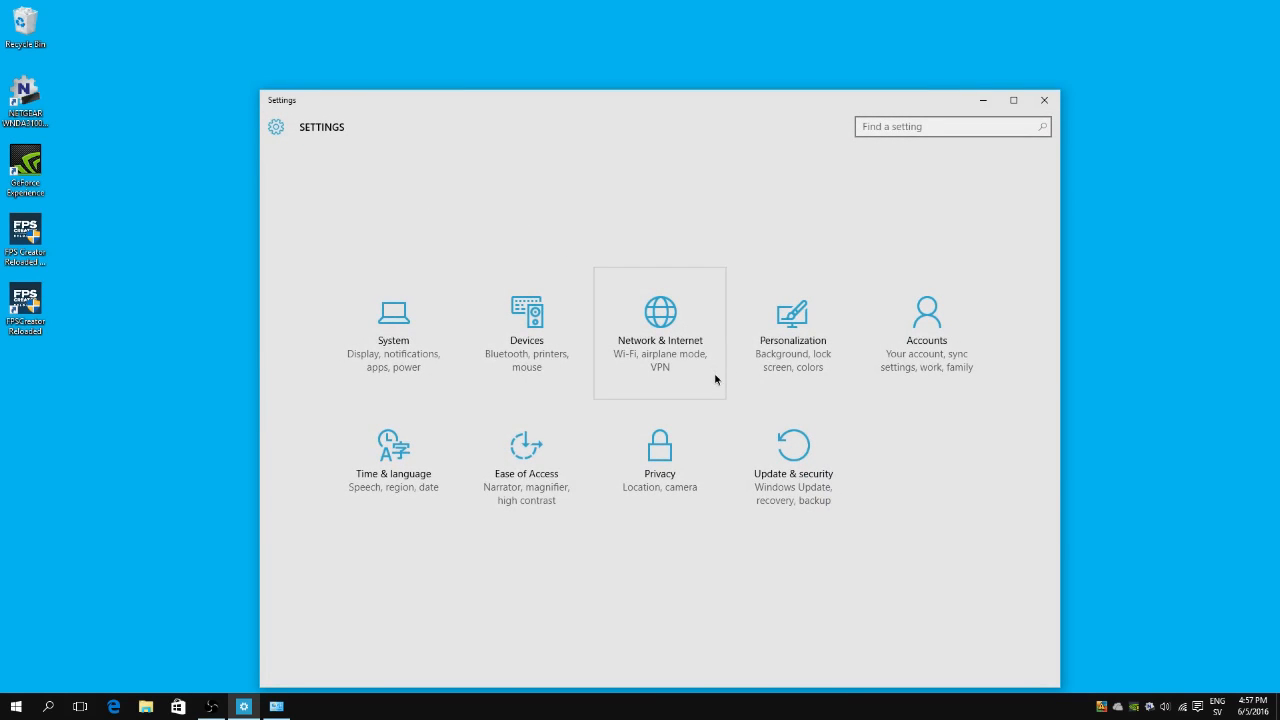
pyautogui.click(814, 453)
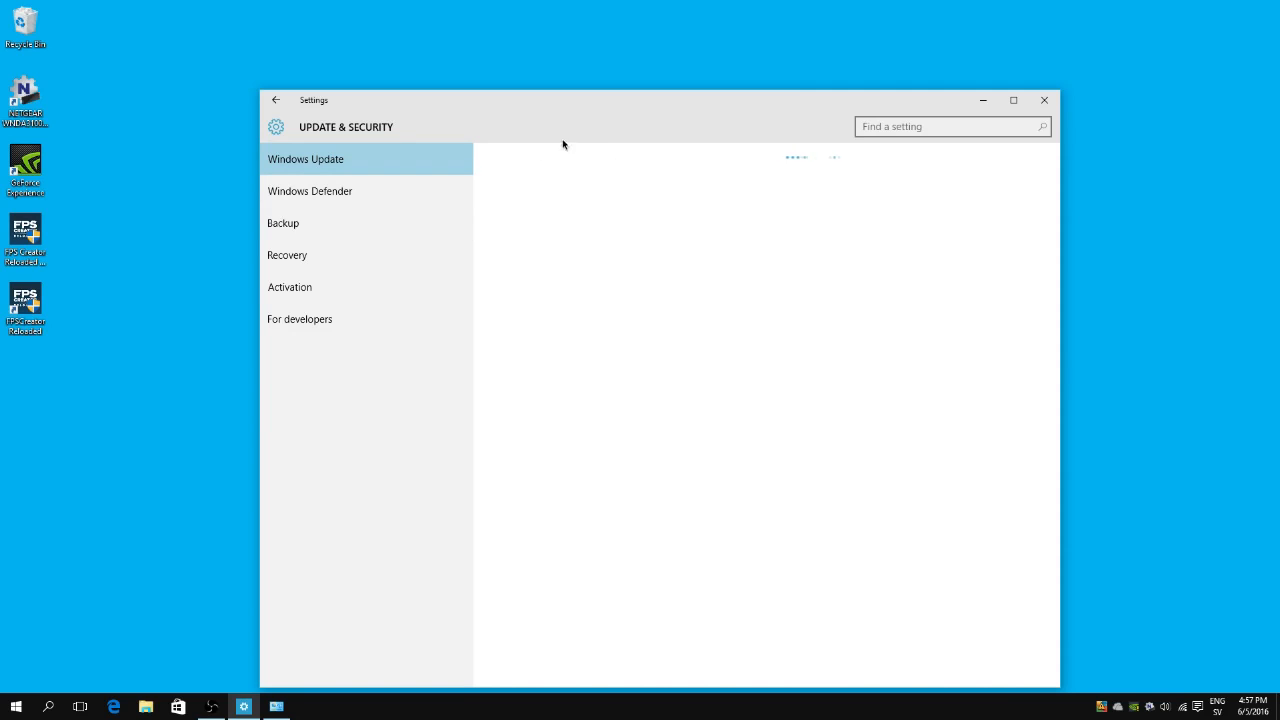
pyautogui.click(418, 190)
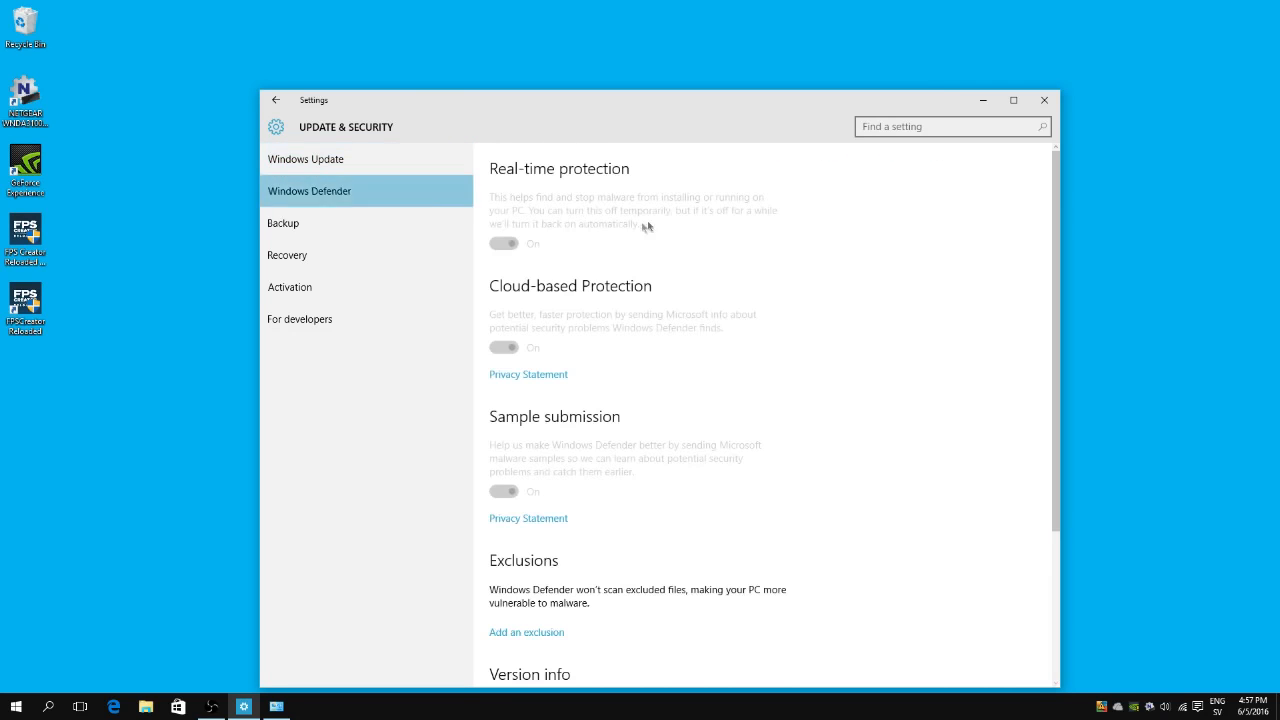
pyautogui.click(323, 226)
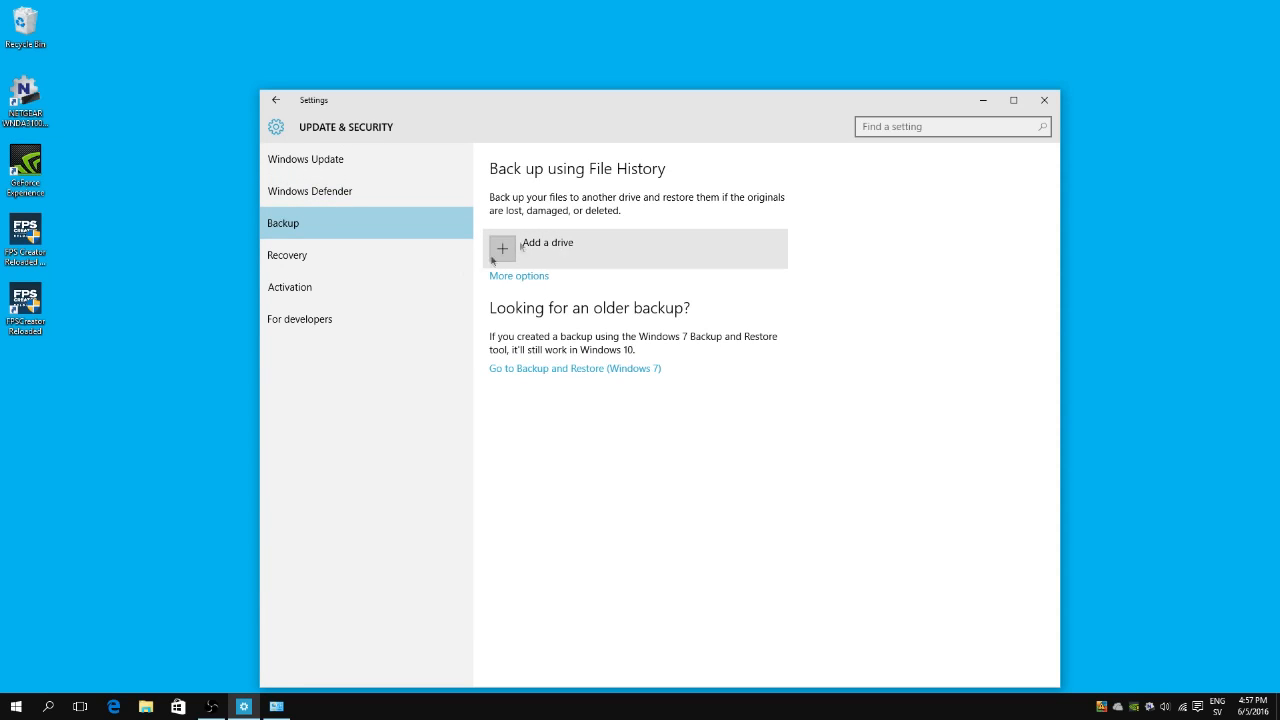
pyautogui.click(357, 260)
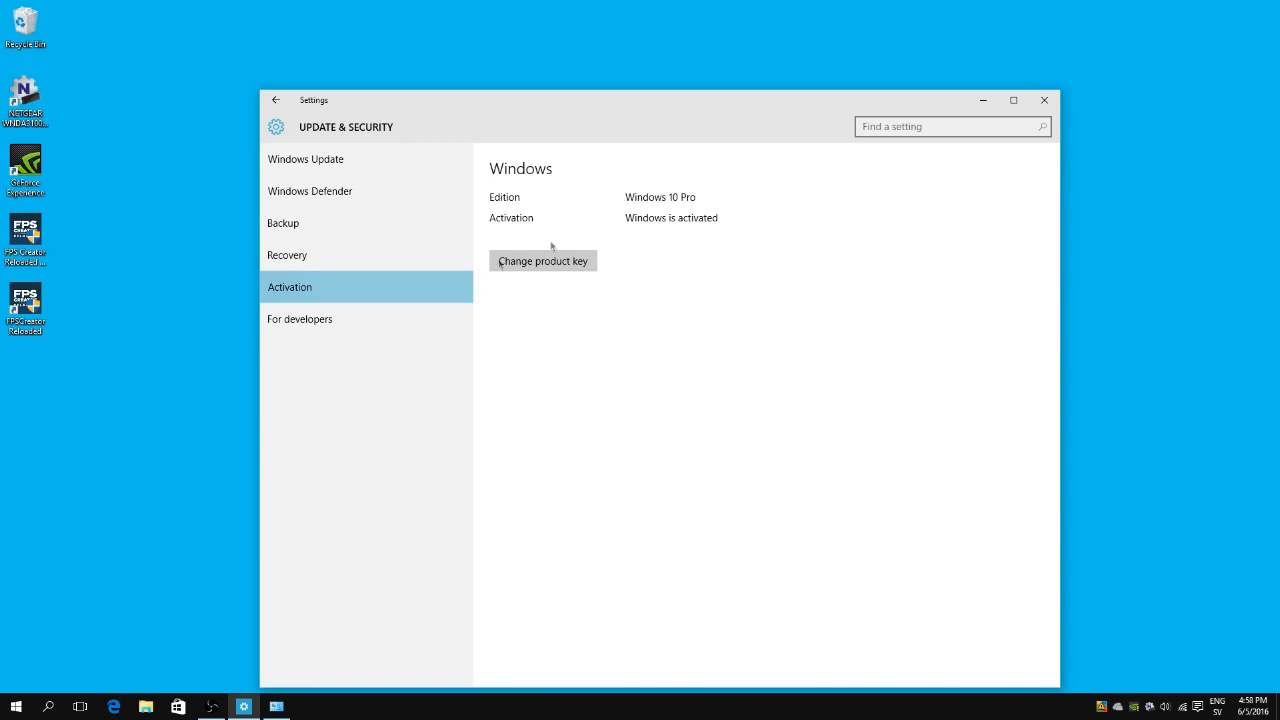
# Try selecting Developer mode on the For developers page, and decline turning it on
pyautogui.click(302, 321)
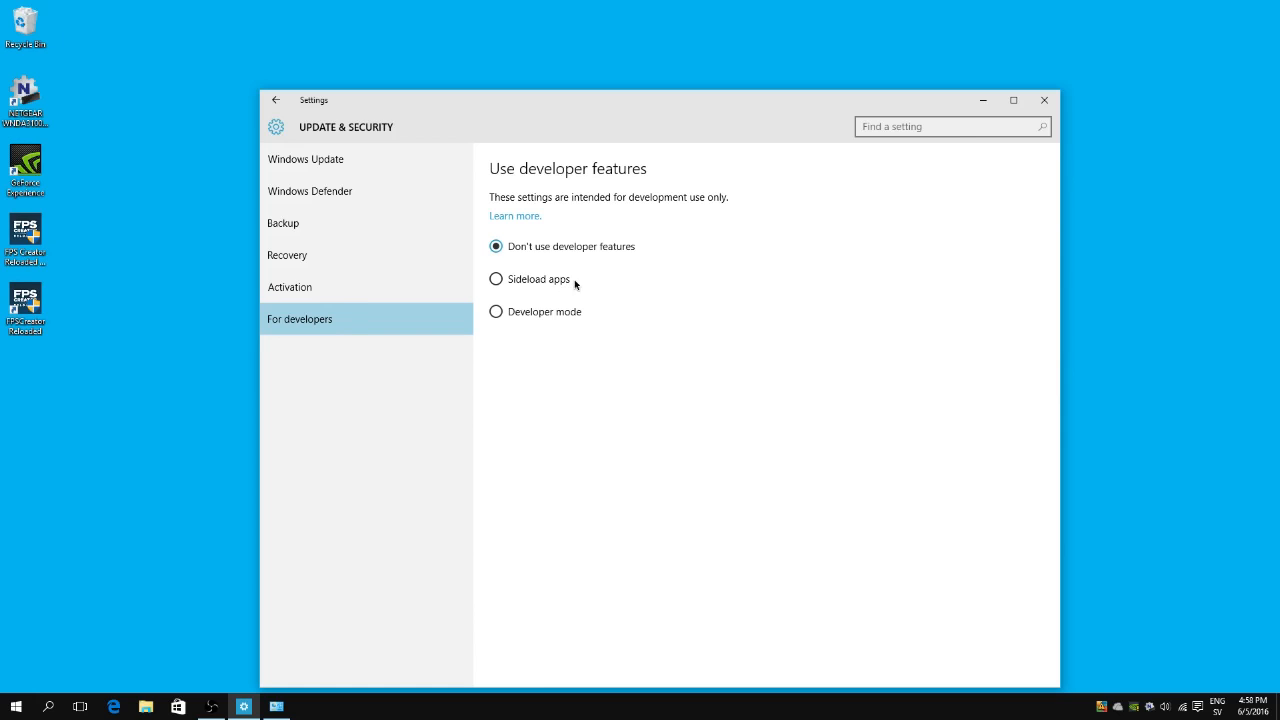
pyautogui.click(532, 316)
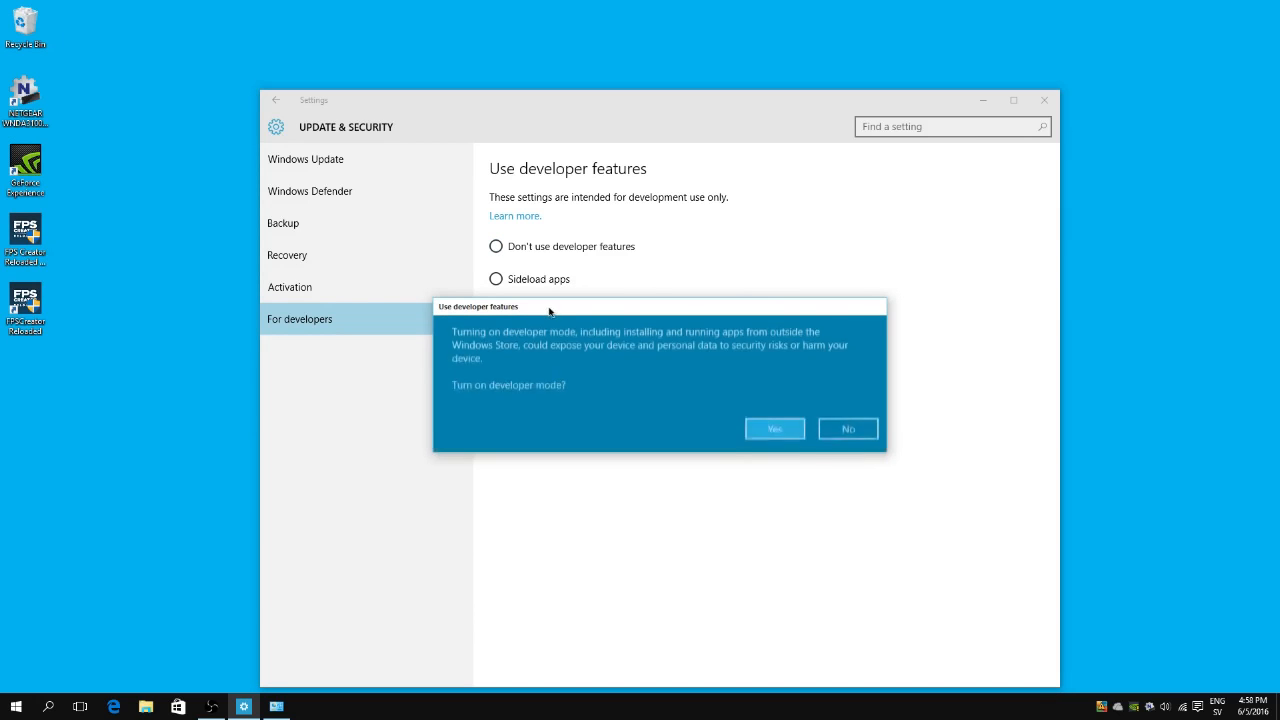
pyautogui.click(846, 428)
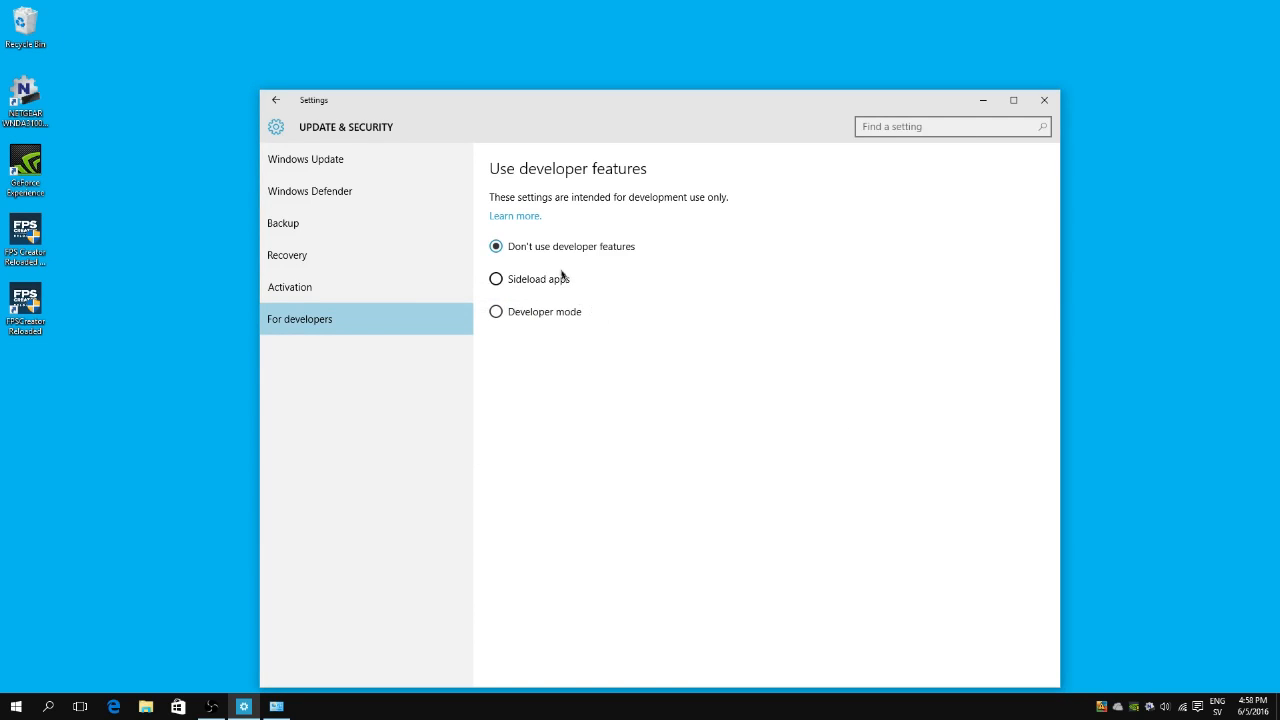
# Look through the Time & language settings, covering Date & time, Region & language, and Speech
pyautogui.click(276, 100)
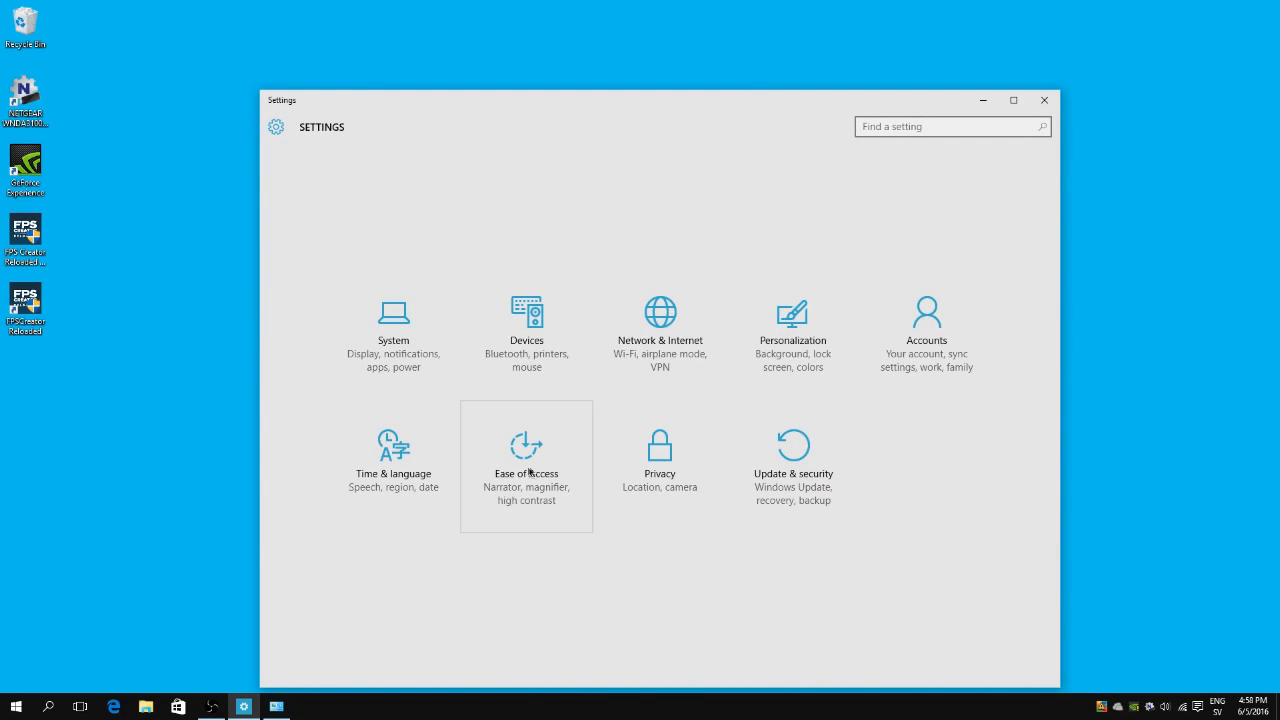
pyautogui.click(416, 467)
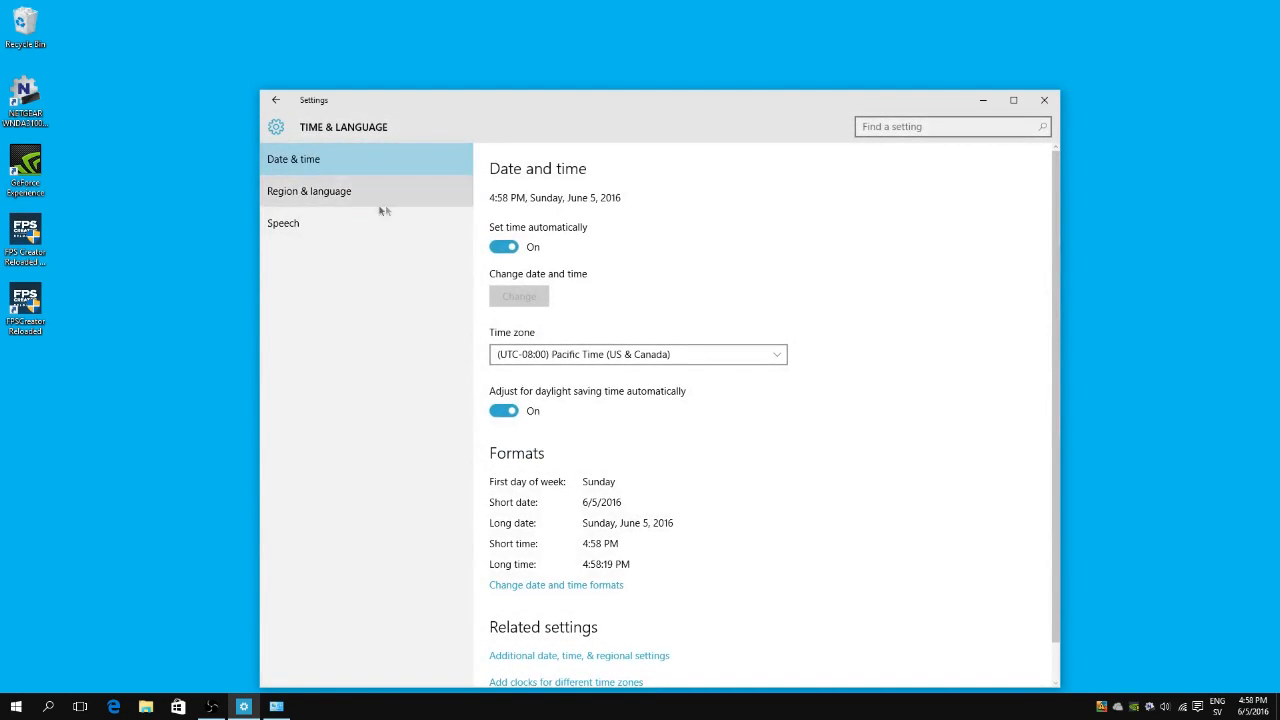
pyautogui.click(376, 206)
pyautogui.click(363, 159)
pyautogui.click(320, 225)
pyautogui.click(332, 159)
# Look through the Ease of Access settings, including Narrator, Closed captions and Keyboard
pyautogui.click(276, 100)
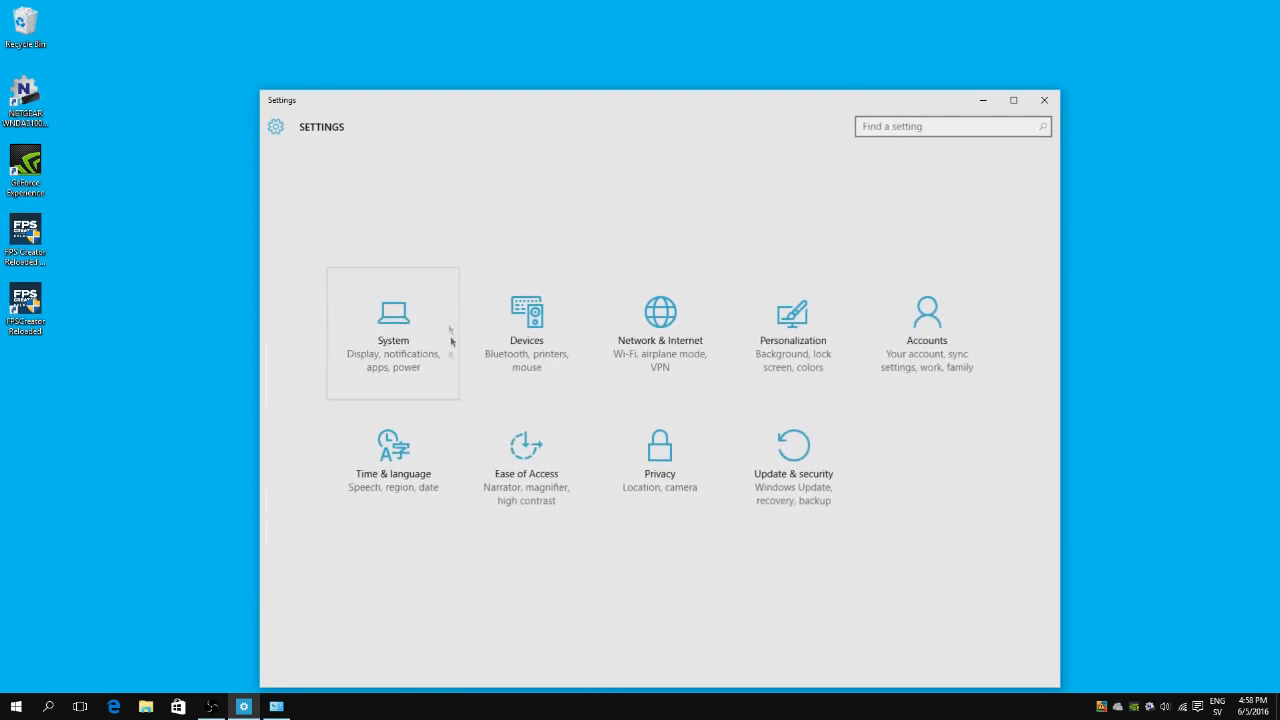
pyautogui.click(521, 444)
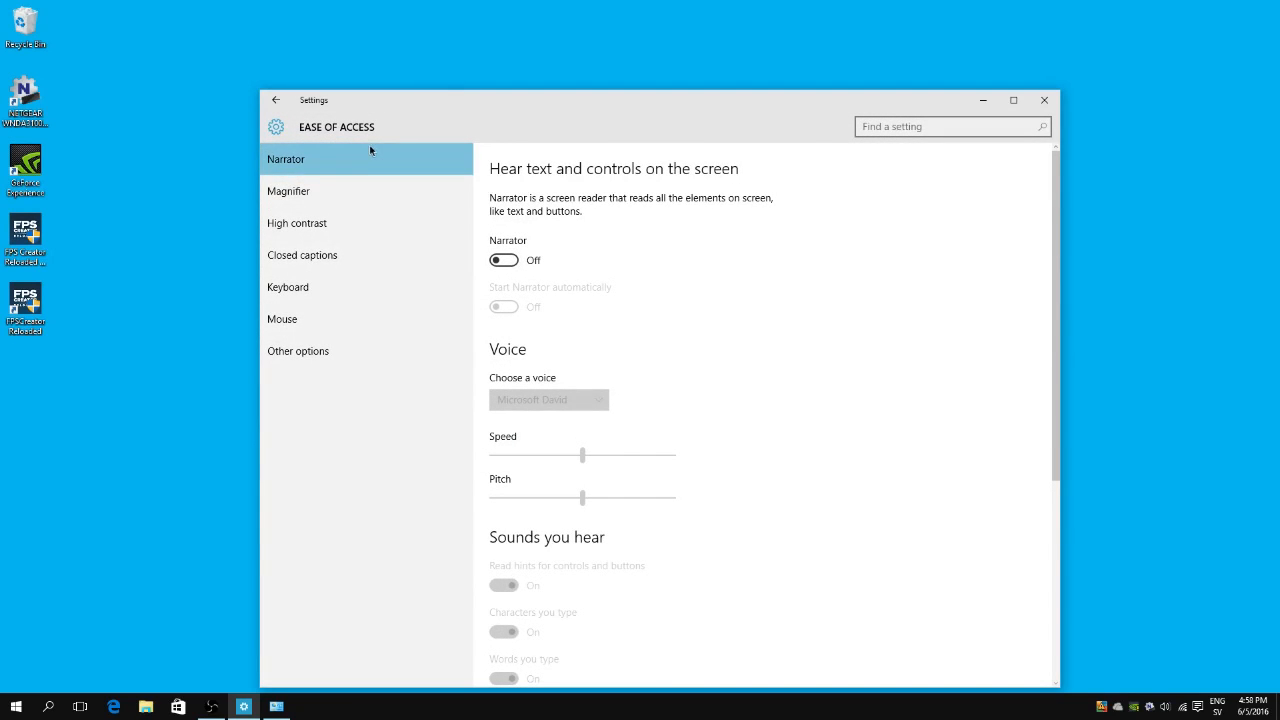
pyautogui.click(320, 262)
pyautogui.click(323, 290)
# On the Ease of Access Mouse page, switch numeric keypad control of the mouse on and back off
pyautogui.click(331, 319)
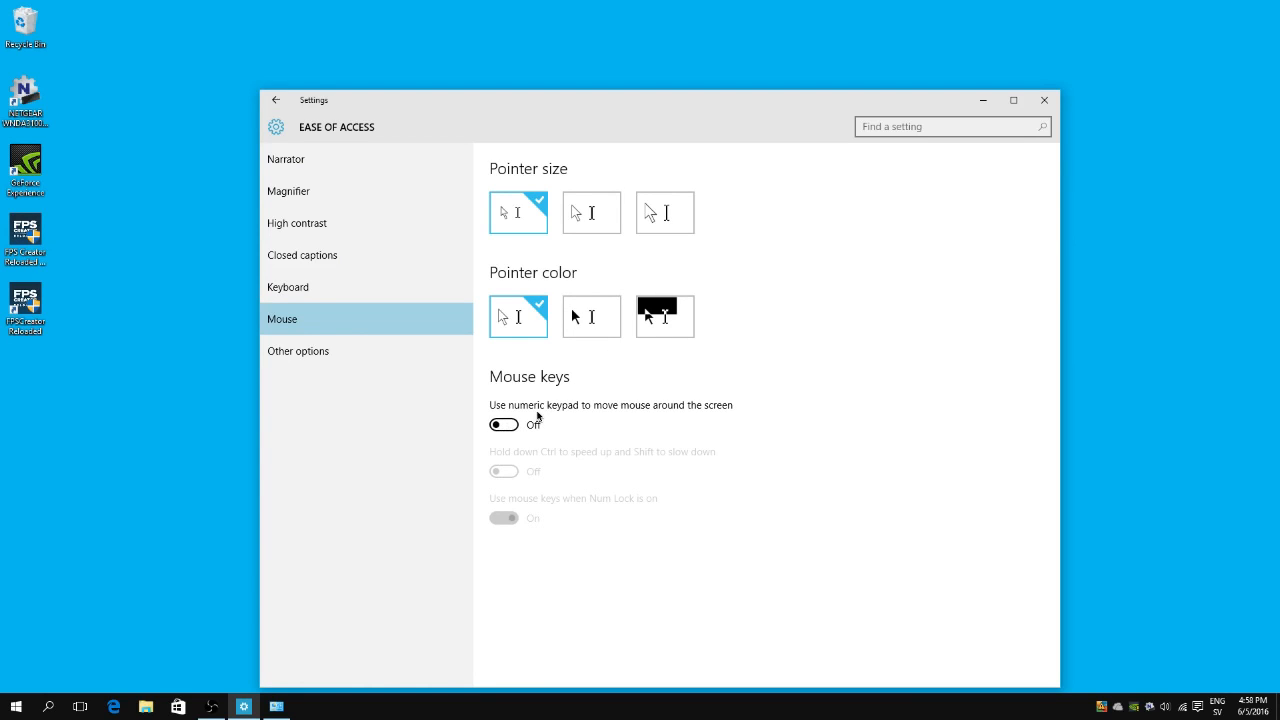
pyautogui.click(503, 424)
pyautogui.click(505, 424)
# Increase the cursor thickness in the Ease of Access other options, and close Settings
pyautogui.click(300, 351)
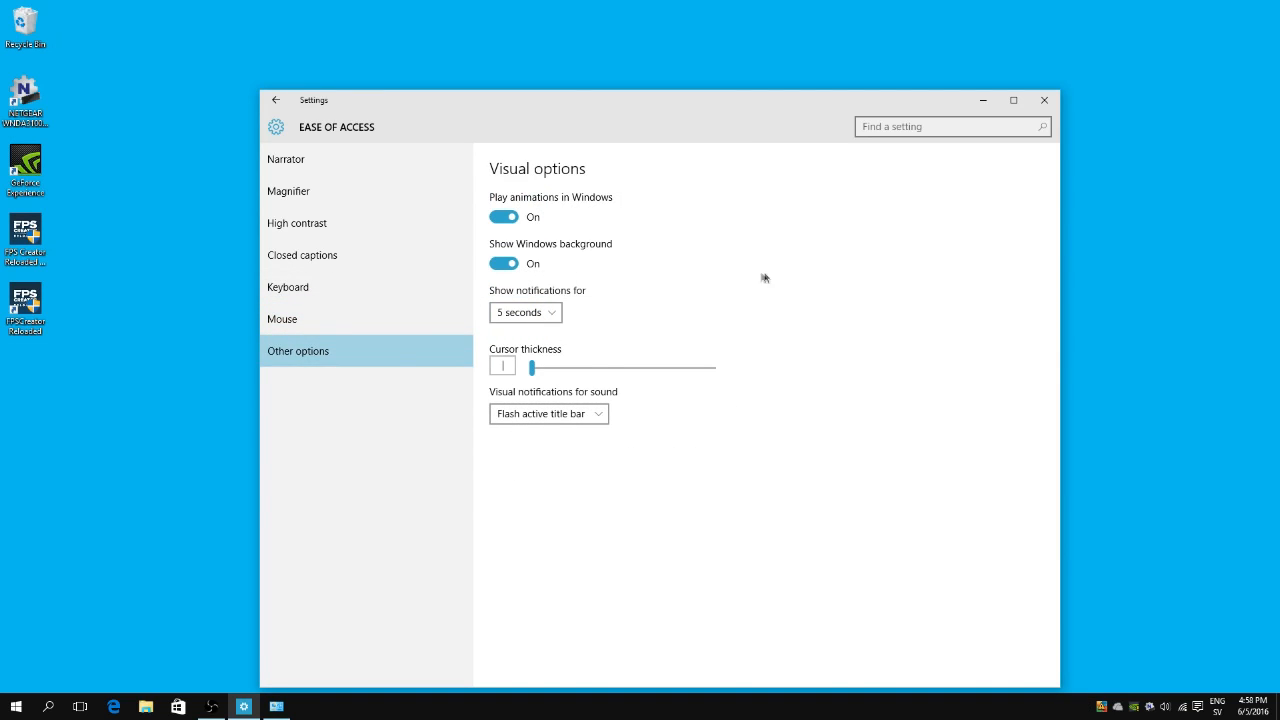
pyautogui.moveTo(532, 367); pyautogui.dragTo(731, 385)
pyautogui.click(275, 100)
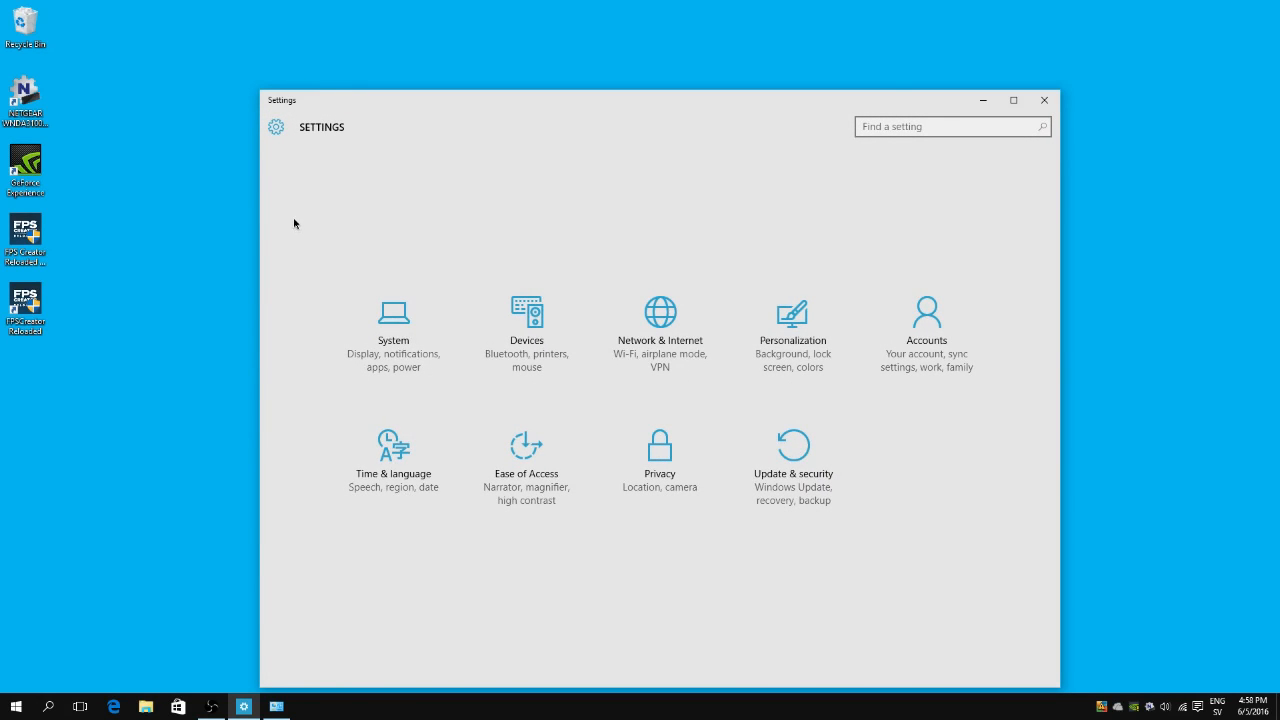
pyautogui.click(1044, 101)
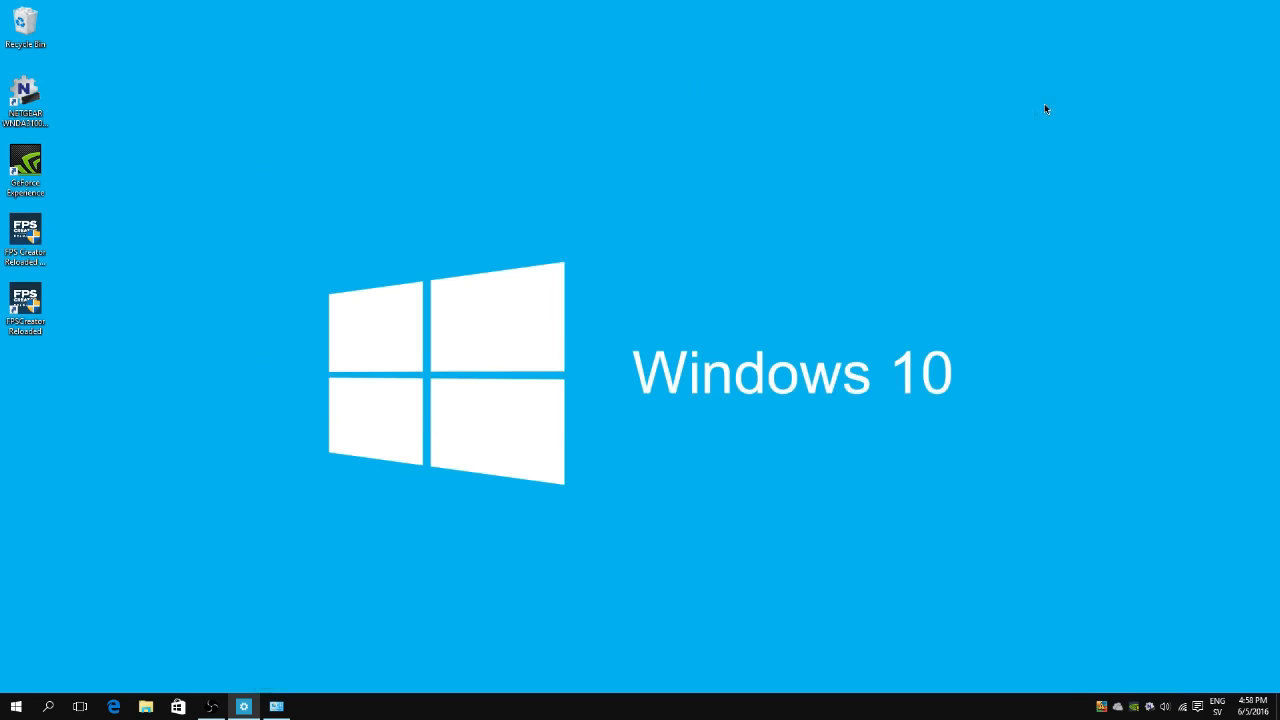